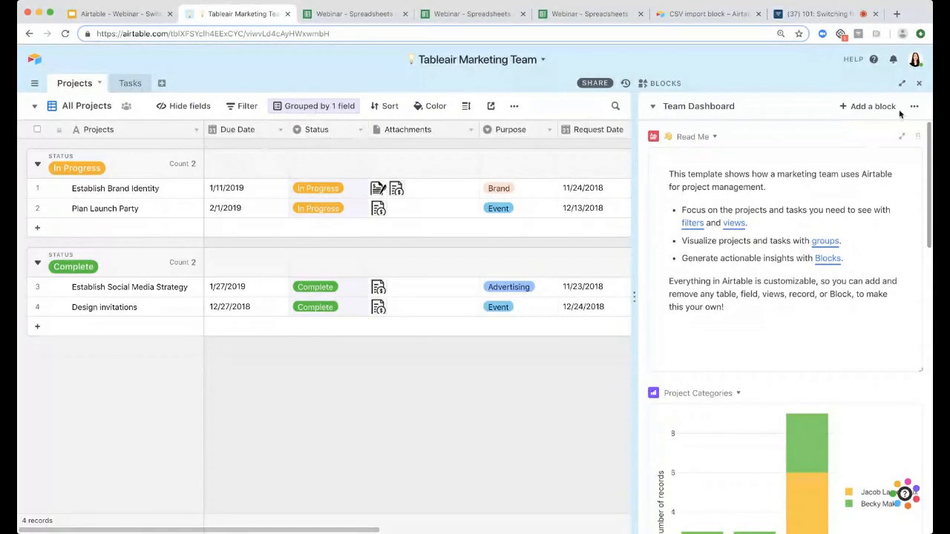
- Hide the blocks and remove the Status grouping from the All Projects view
left_click(919, 83)
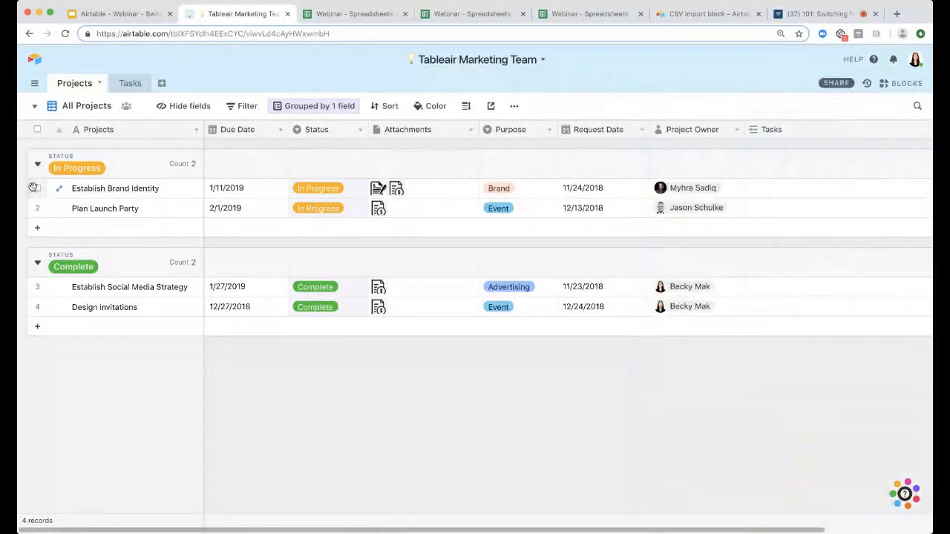
left_click(290, 106)
left_click(281, 134)
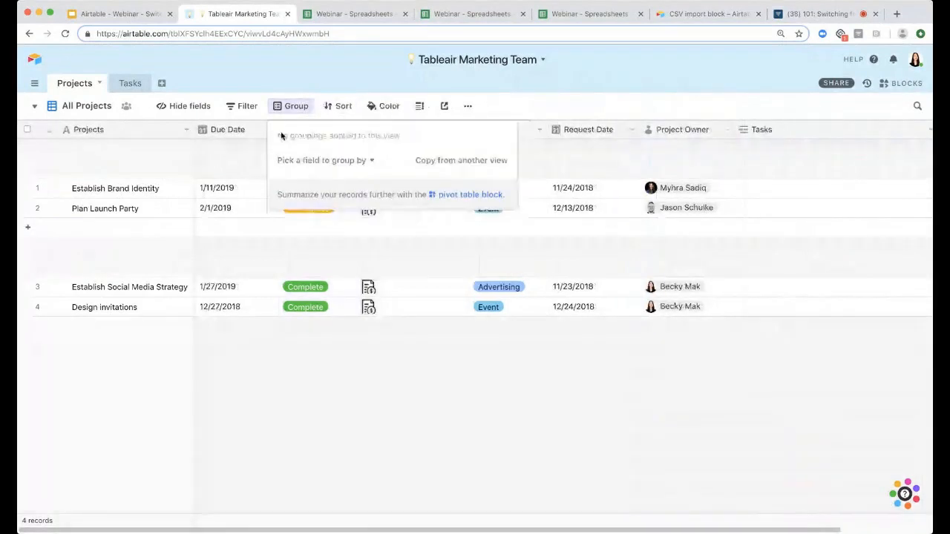
left_click(274, 79)
left_click(26, 150)
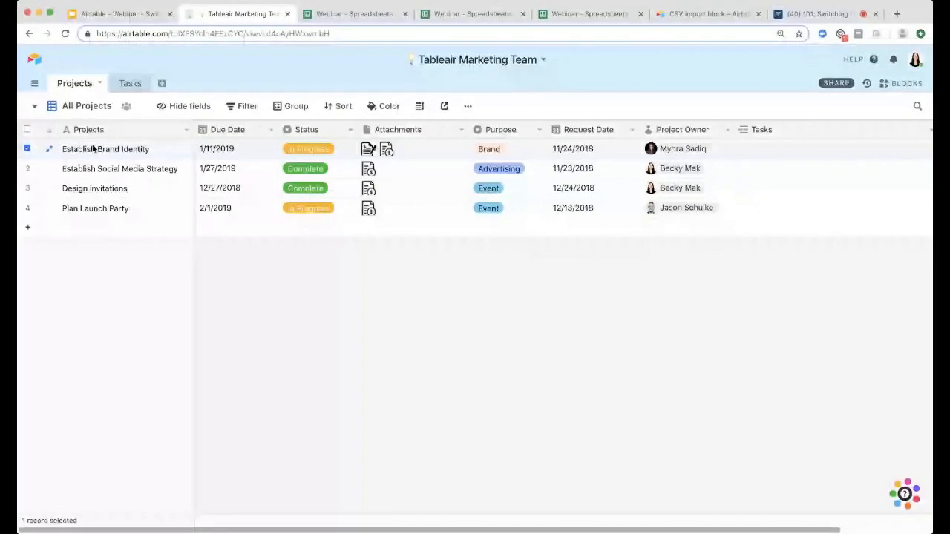
- Review the field types available for Due Date, keeping Date, and view the date calendar for Establish Brand Identity
double_click(224, 131)
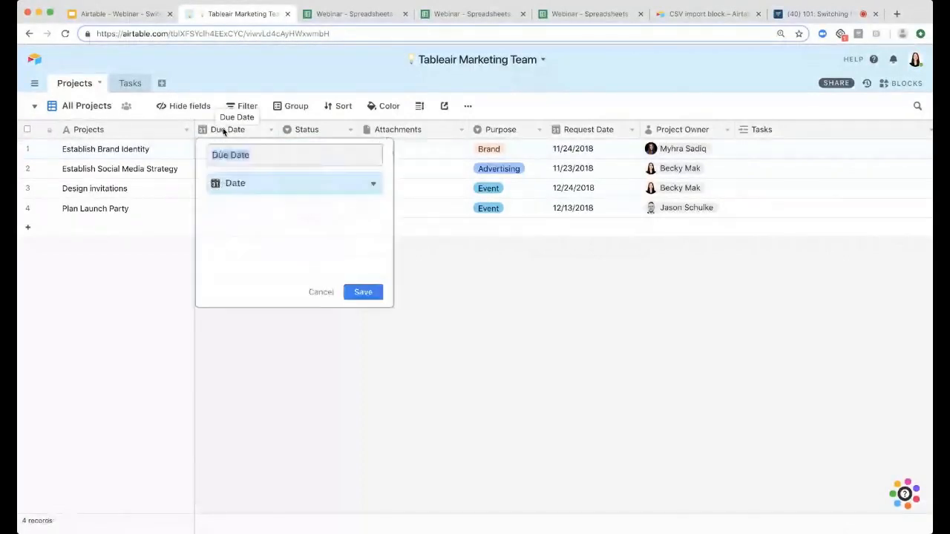
left_click(233, 191)
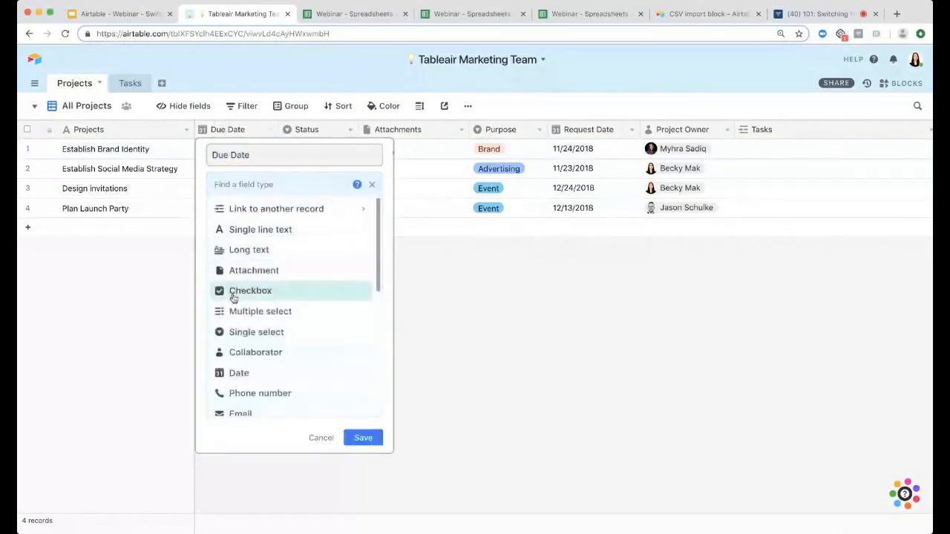
scroll(232, 350, "down", 5)
scroll(233, 350, "down", 3)
scroll(232, 350, "up", 5)
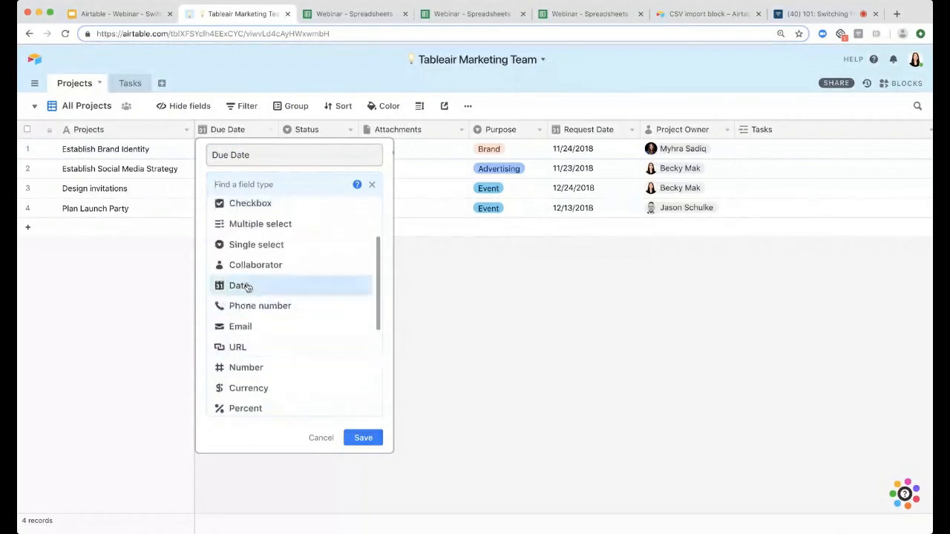
left_click(242, 285)
left_click(363, 292)
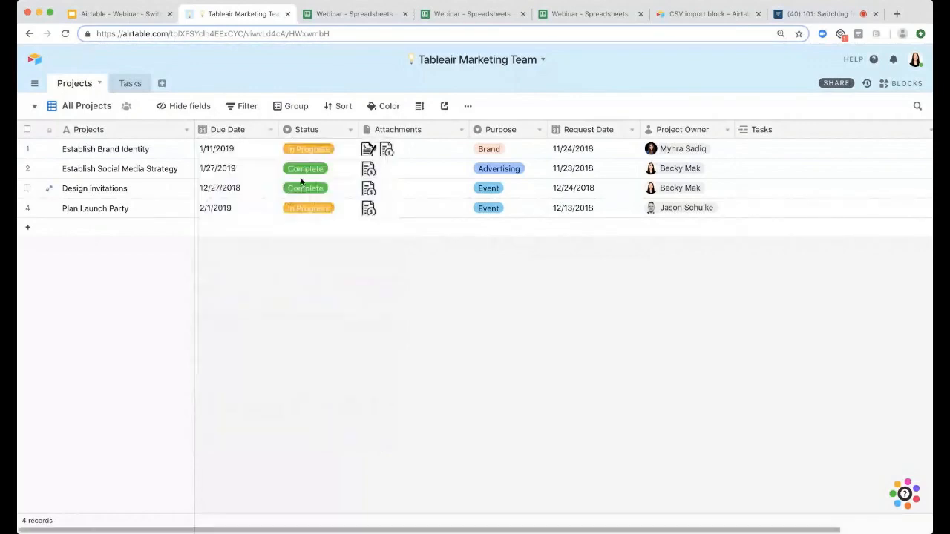
double_click(236, 149)
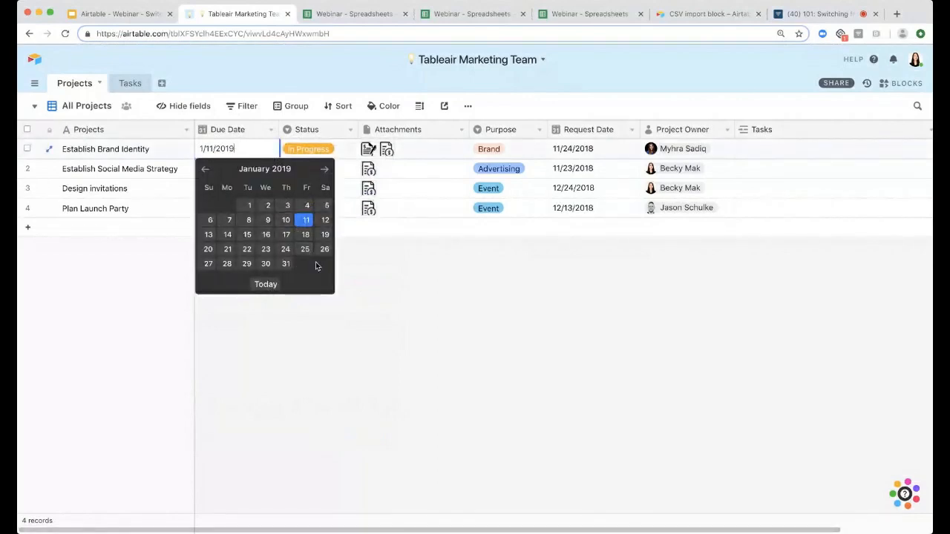
left_click(378, 355)
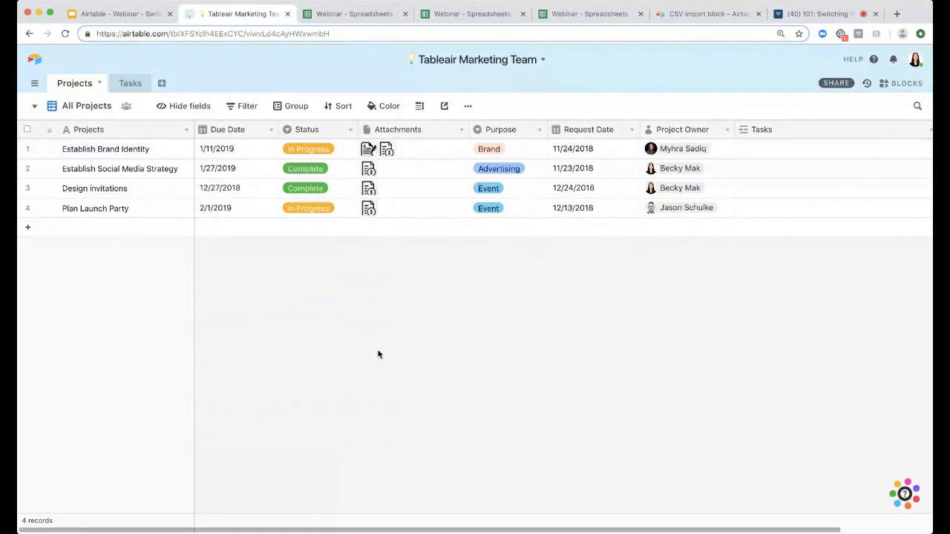
- Add a red "Delayed" option to the Status single select field and save the field
double_click(315, 132)
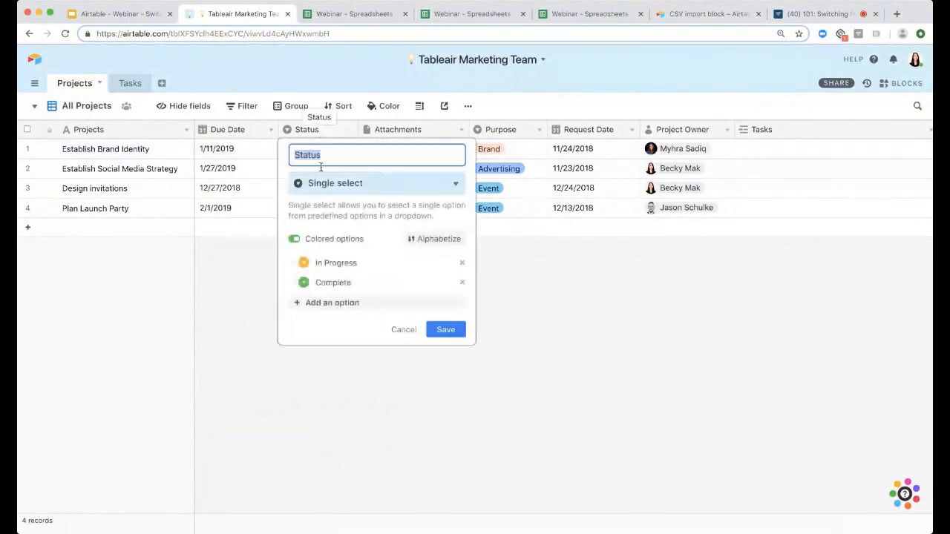
left_click(330, 185)
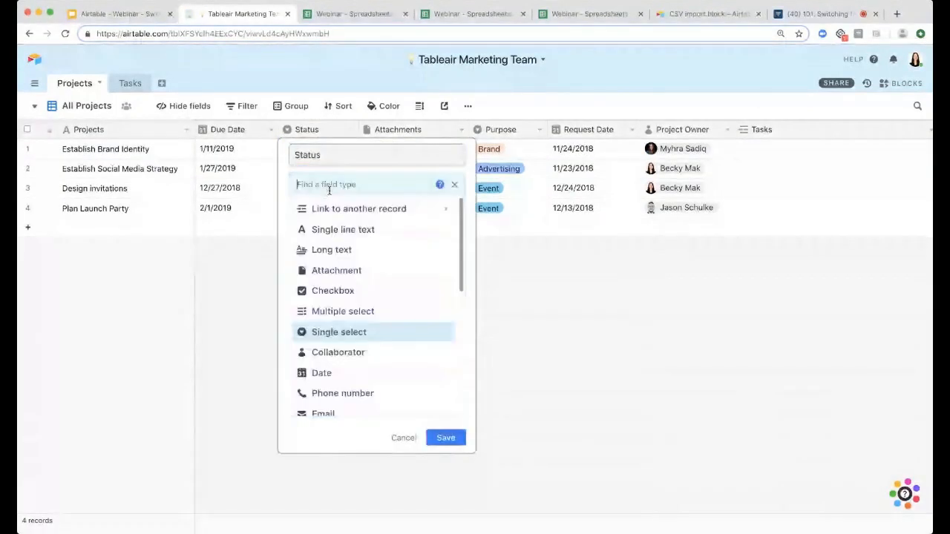
left_click(329, 191)
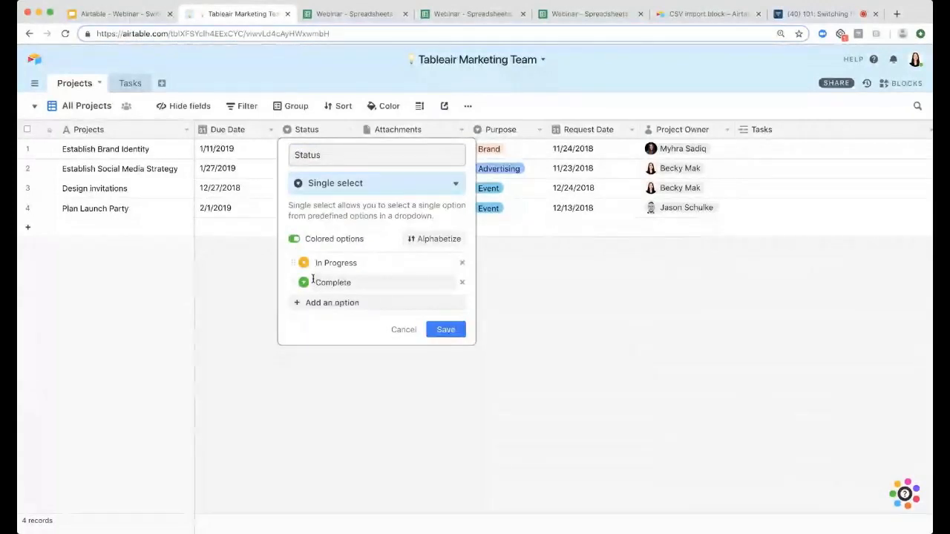
left_click(344, 304)
type("Delayed")
left_click(303, 302)
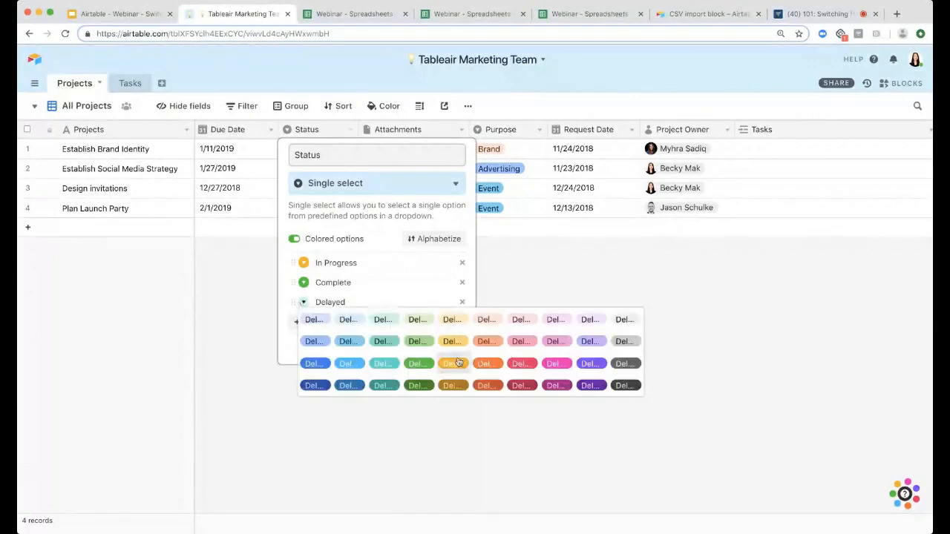
left_click(519, 374)
left_click(451, 349)
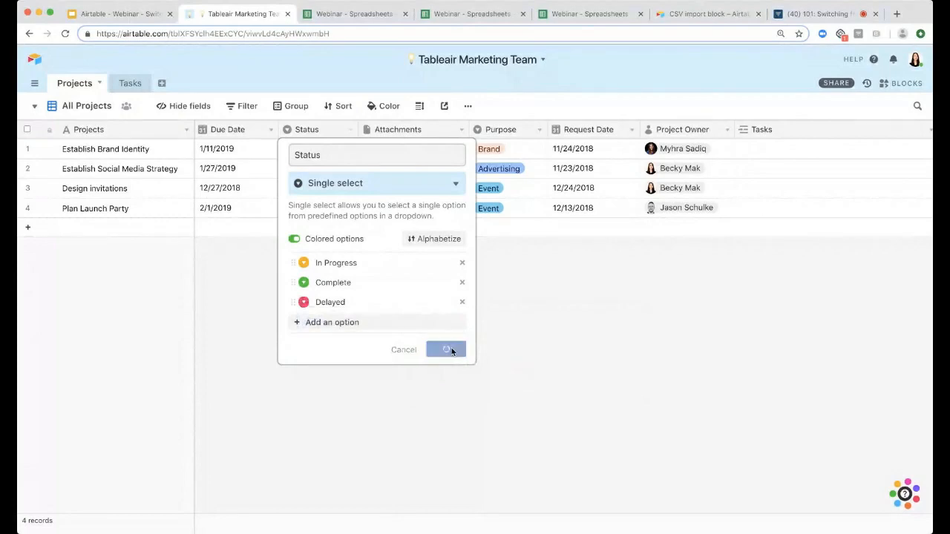
- Check the Attachments field's type and view the upload sources offered for Establish Brand Identity's attachments
double_click(429, 129)
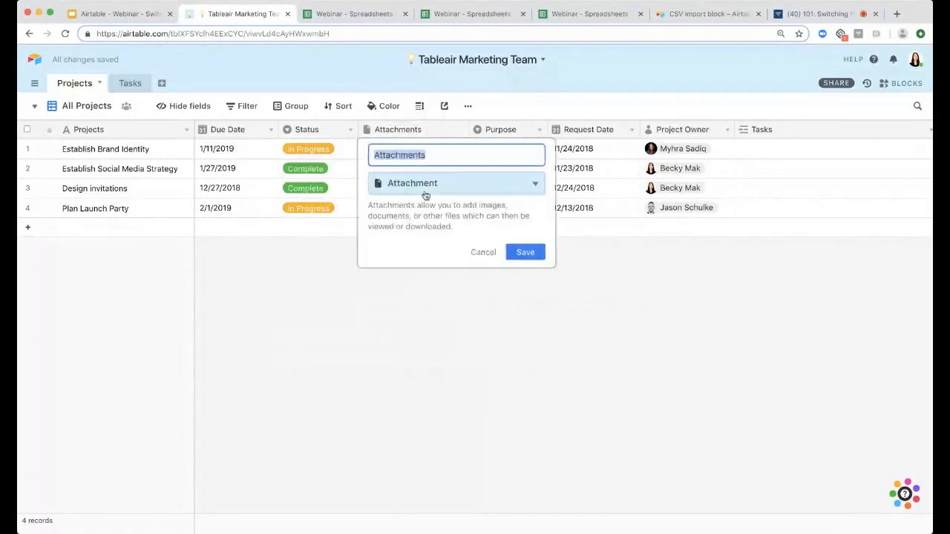
left_click(426, 192)
left_click(435, 269)
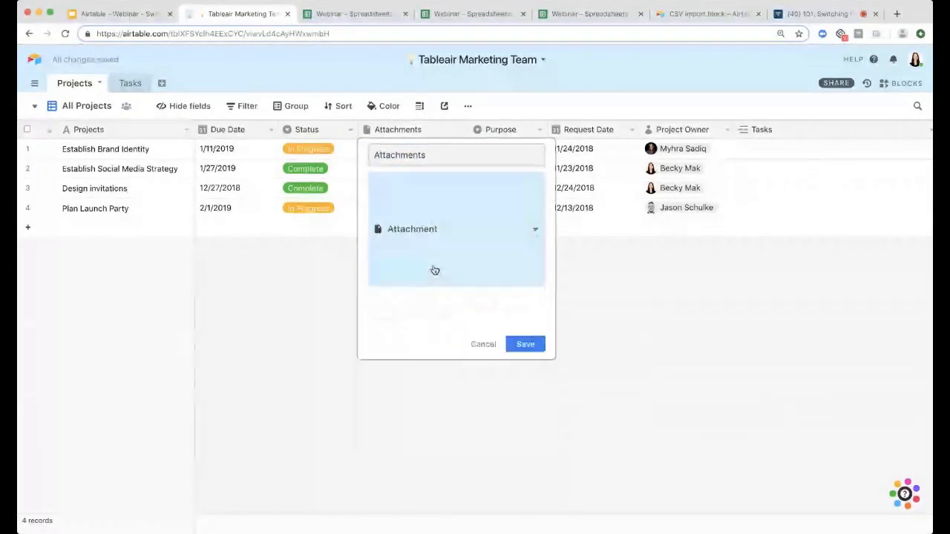
left_click(525, 252)
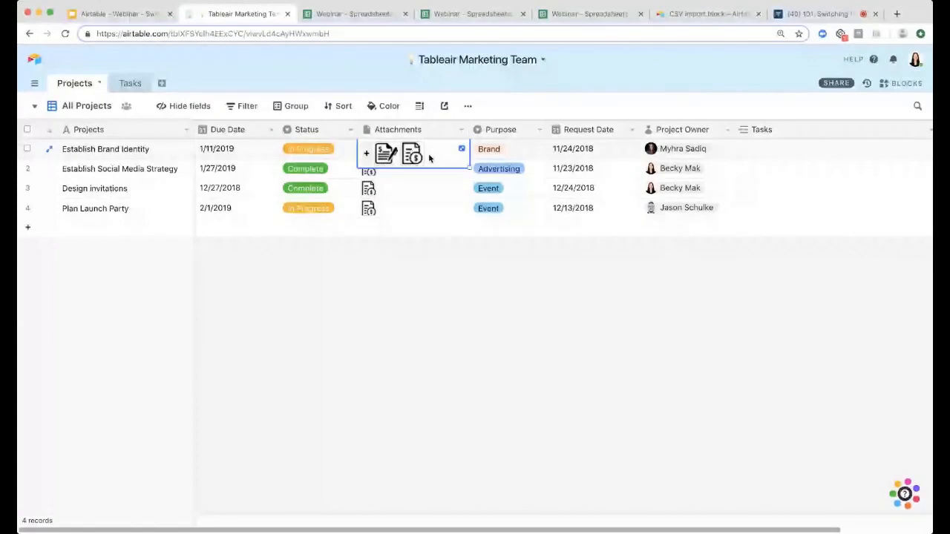
left_click(365, 154)
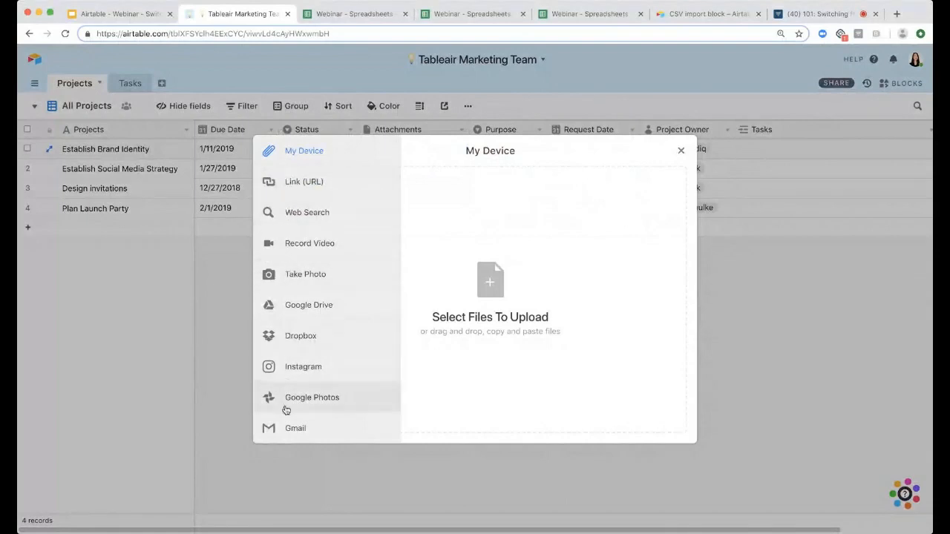
left_click(225, 295)
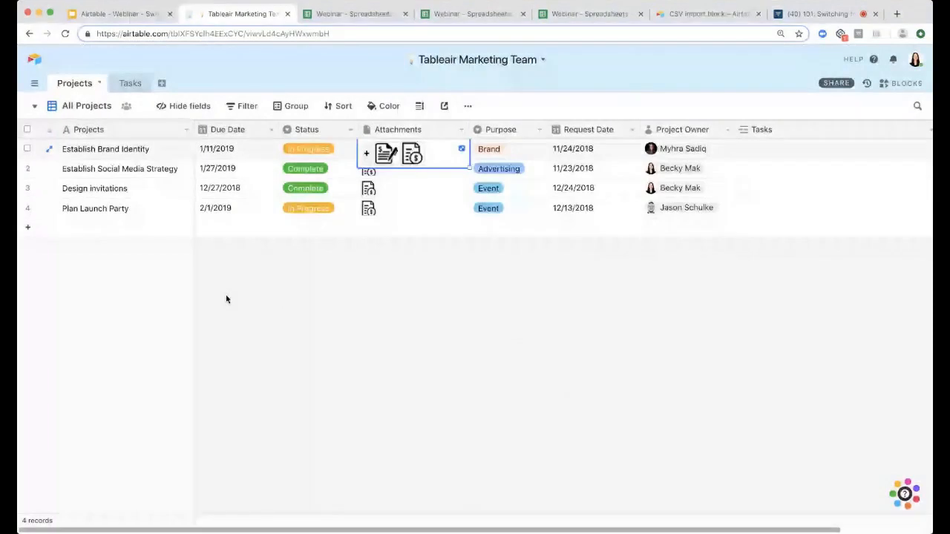
left_click(324, 266)
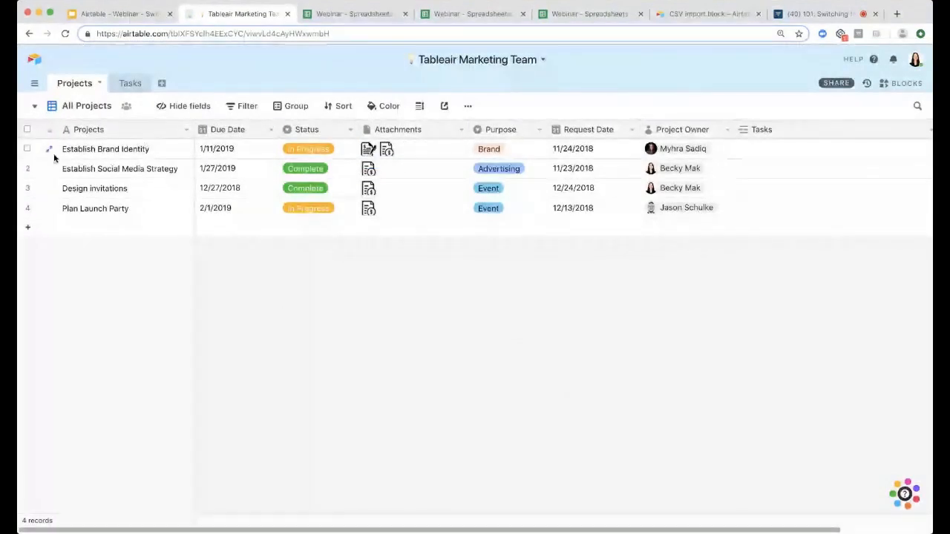
- Expand the Establish Brand Identity record and look through its fields, attachments and activity history
left_click(27, 148)
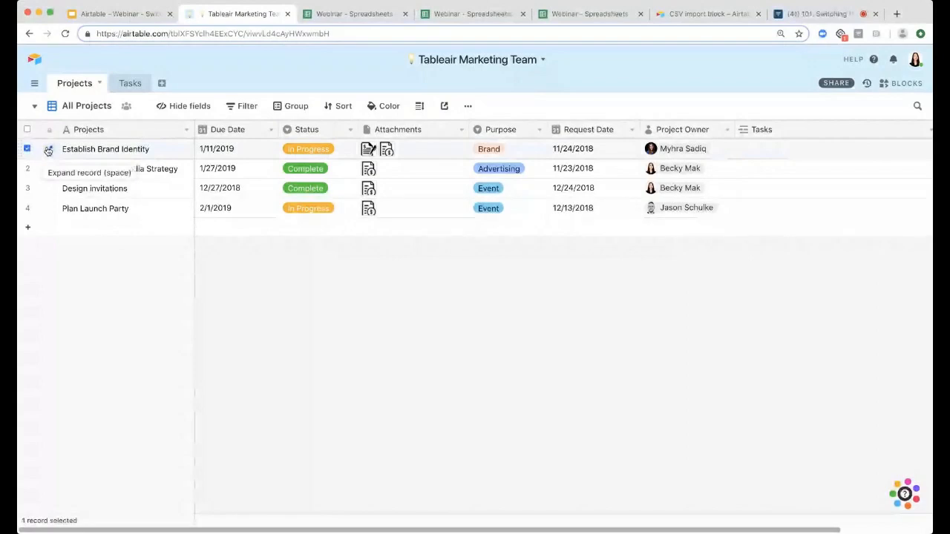
left_click(48, 150)
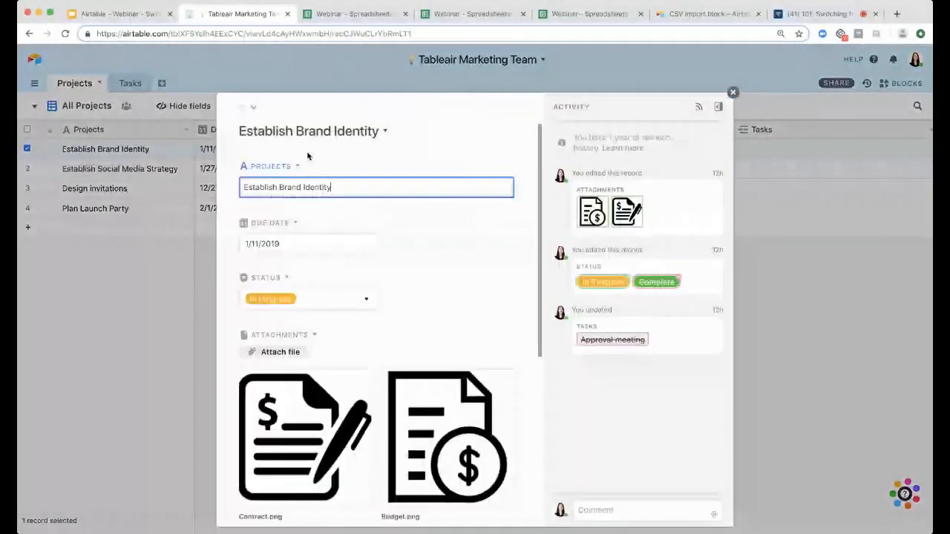
scroll(335, 215, "down", 5)
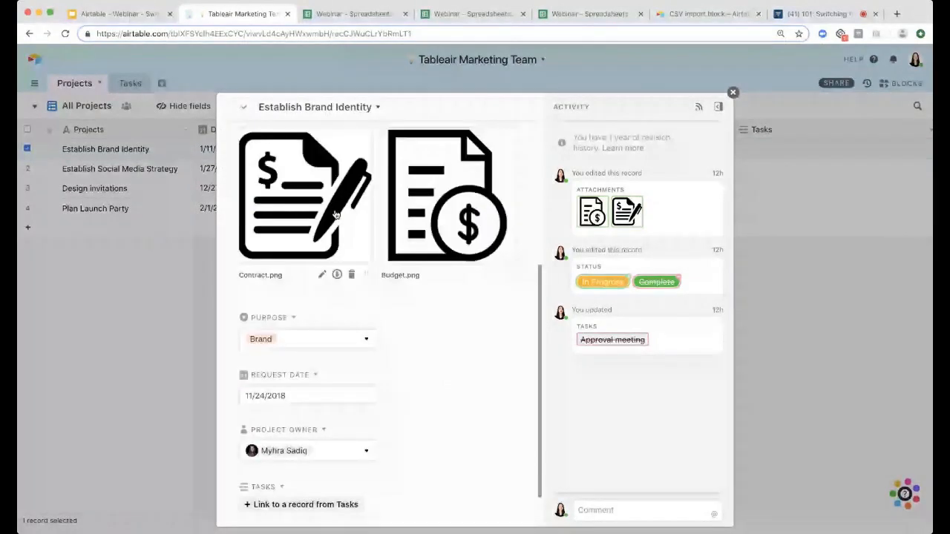
scroll(335, 215, "down", 1)
scroll(336, 215, "up", 3)
scroll(335, 214, "up", 2)
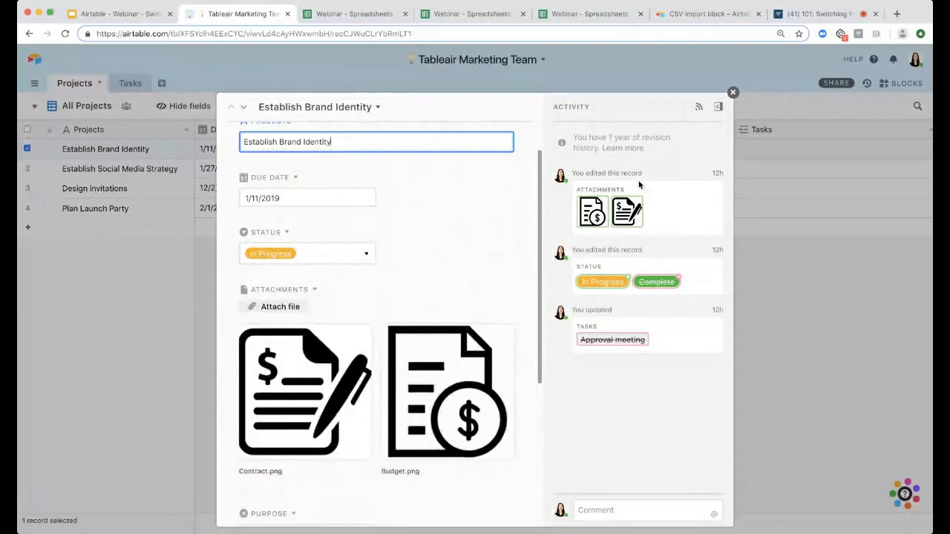
- Post the comment "changed due date!" mentioning a collaborator on the Establish Brand Identity record, and reopen the record to check it
left_click(641, 514)
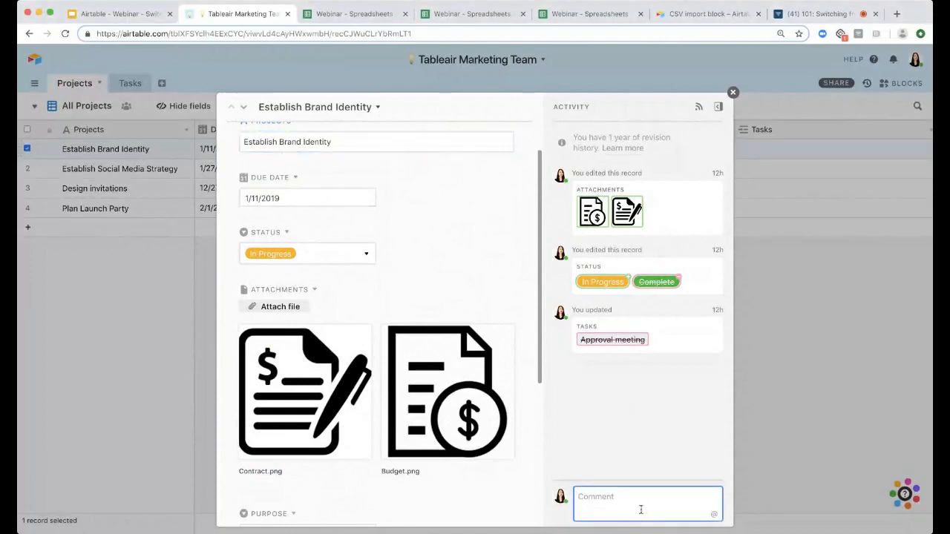
type("@")
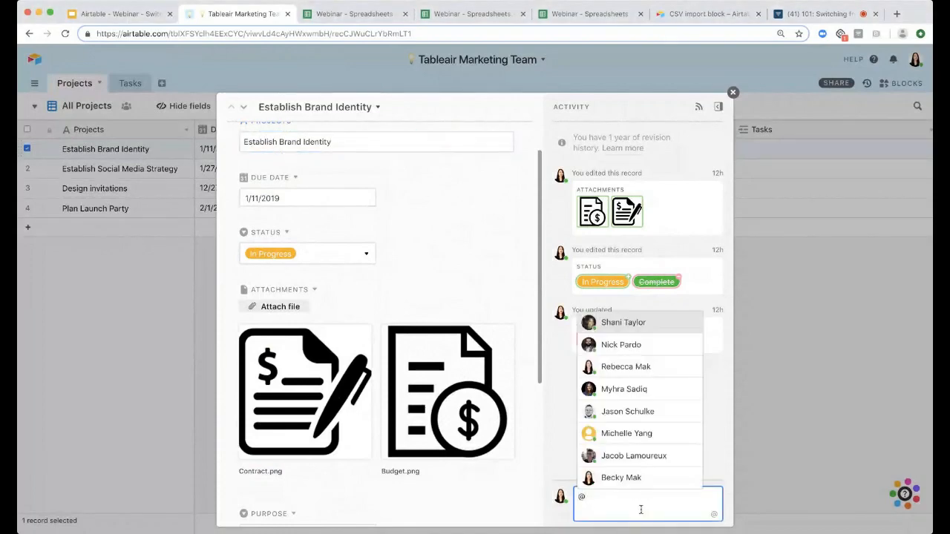
left_click(647, 456)
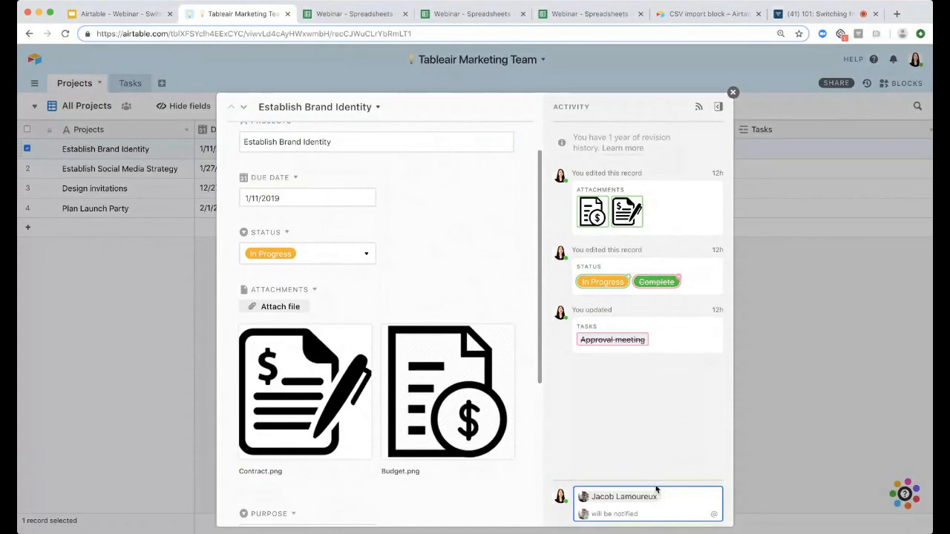
type("changed due dat")
type("e")
key("Return")
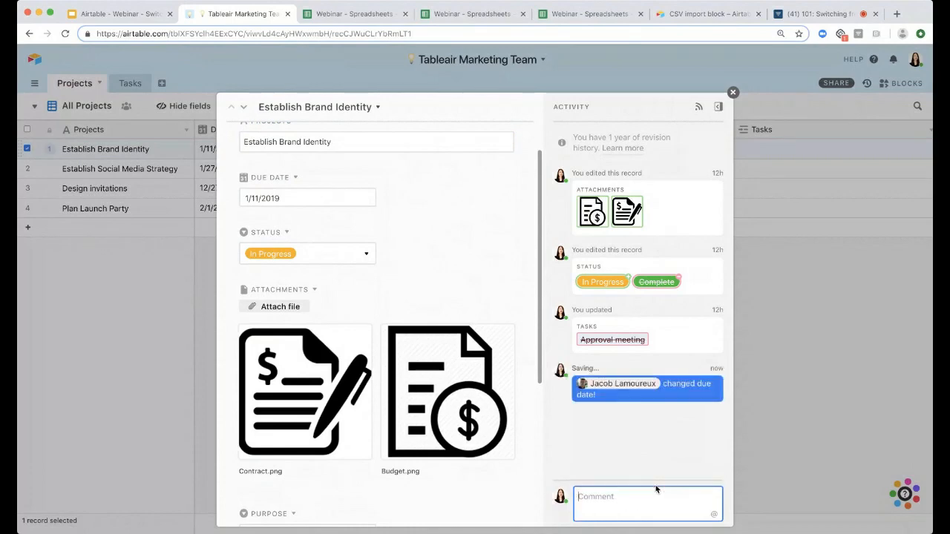
left_click(862, 362)
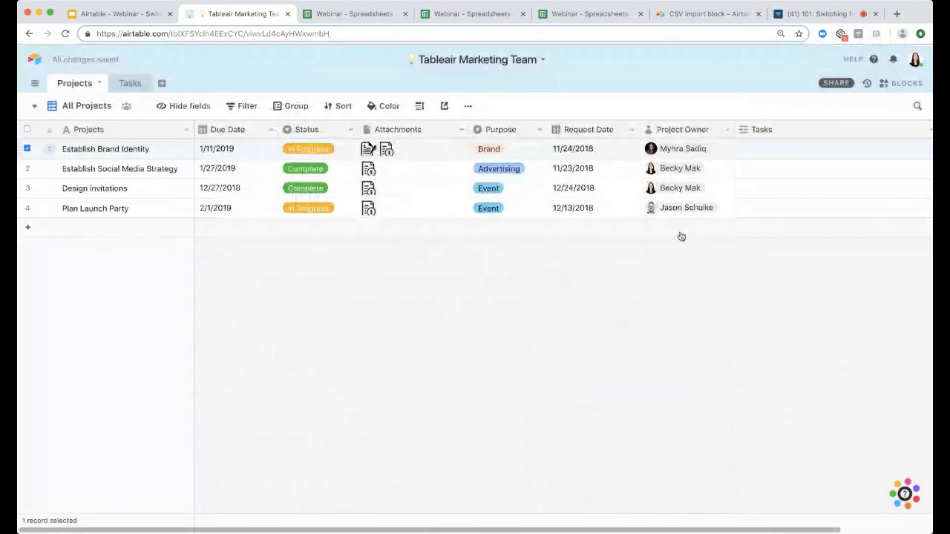
left_click(50, 149)
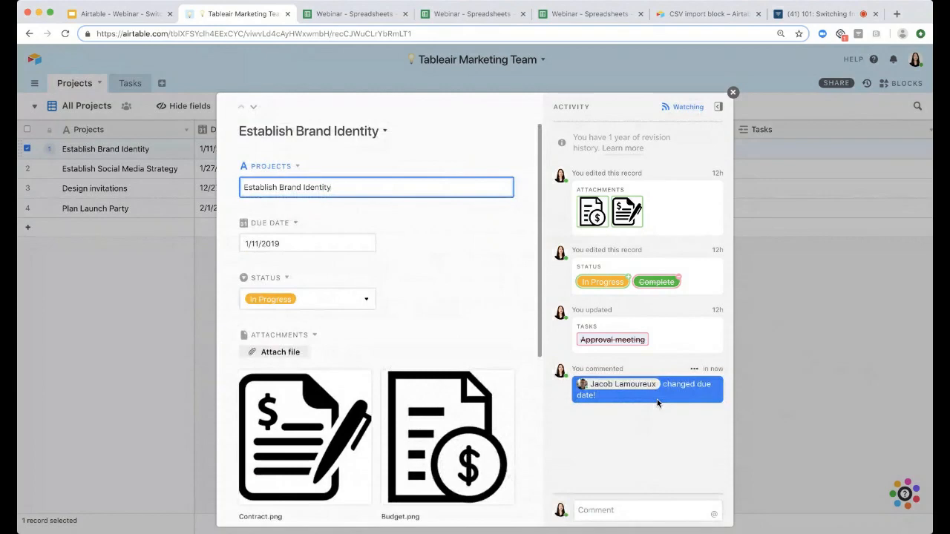
left_click(834, 369)
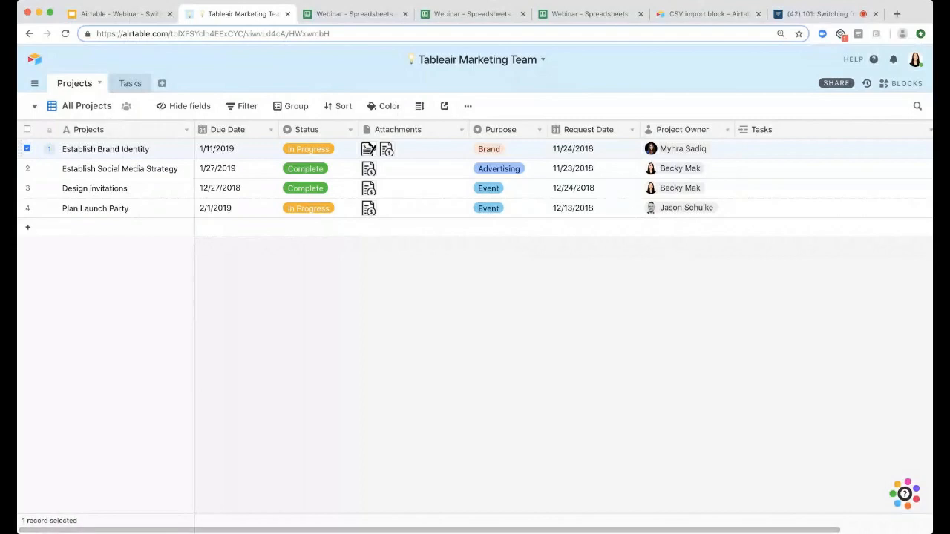
- Clear the record selection, switch to the Active Projects view and examine its filter condition
left_click(27, 149)
left_click(85, 108)
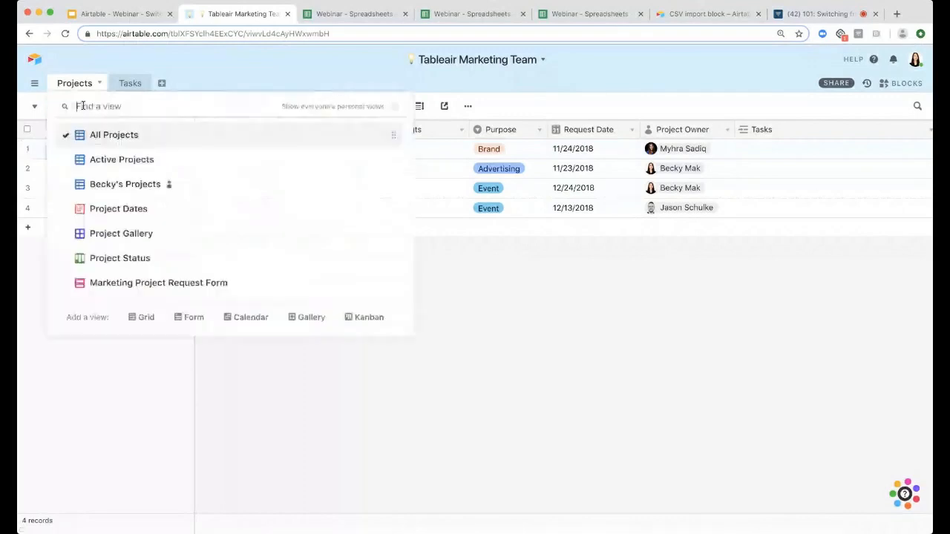
left_click(117, 161)
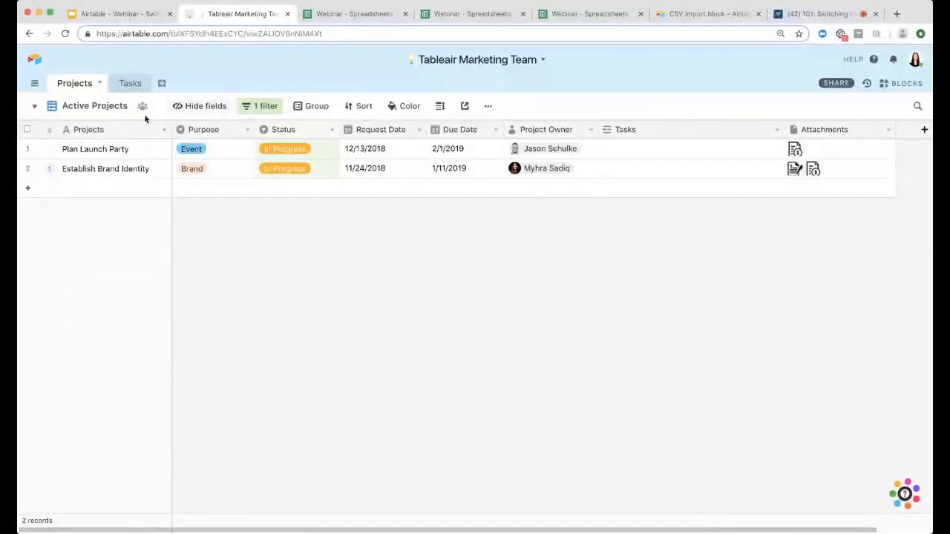
left_click(261, 112)
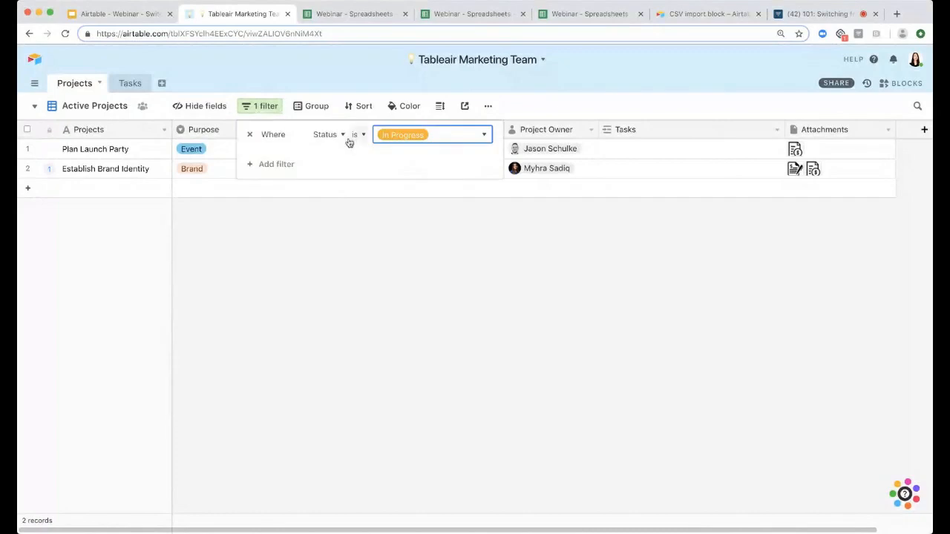
left_click(369, 221)
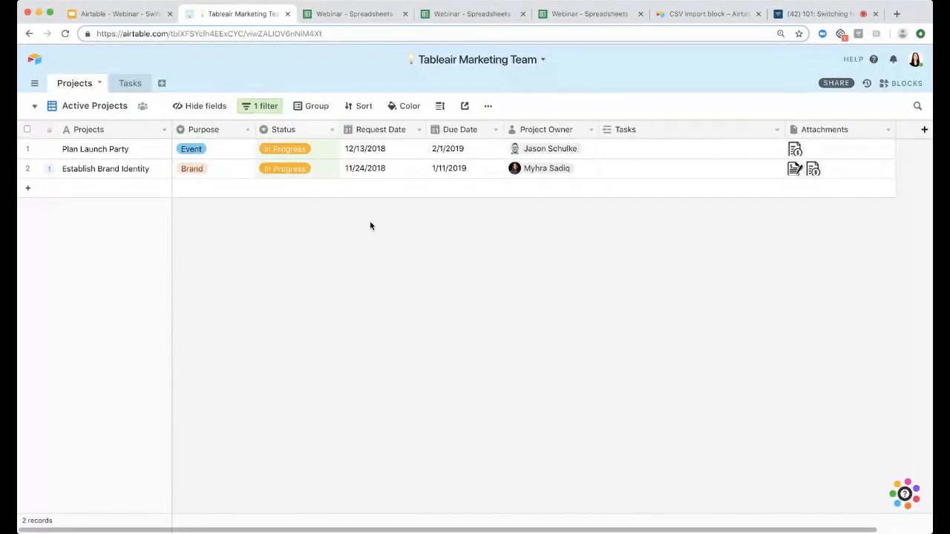
- Switch to the personal projects view and examine its Project Owner filter condition and the fields available for filtering
left_click(26, 148)
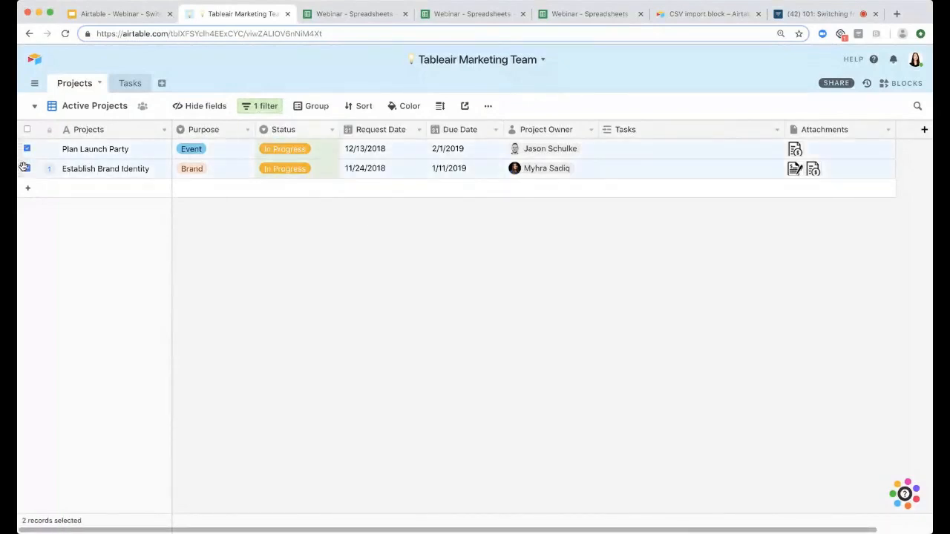
left_click(27, 148)
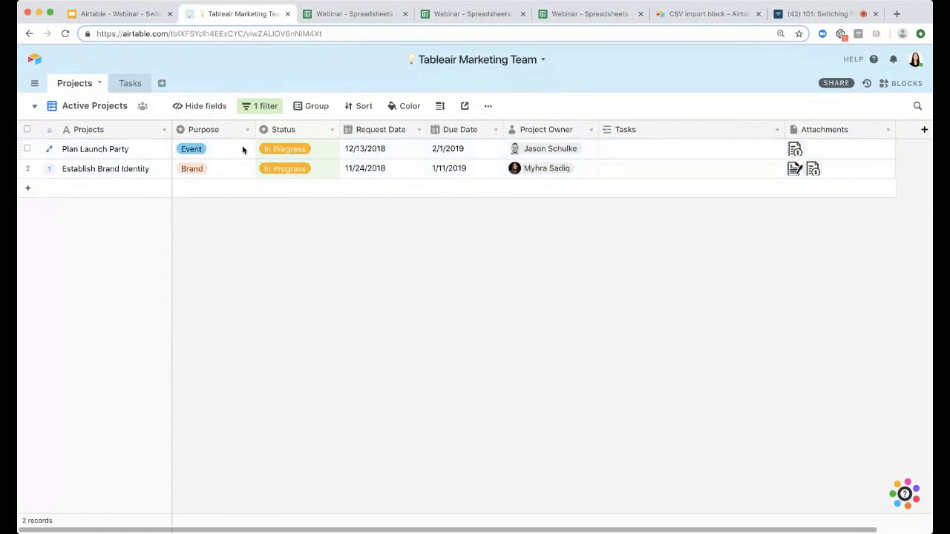
left_click(119, 109)
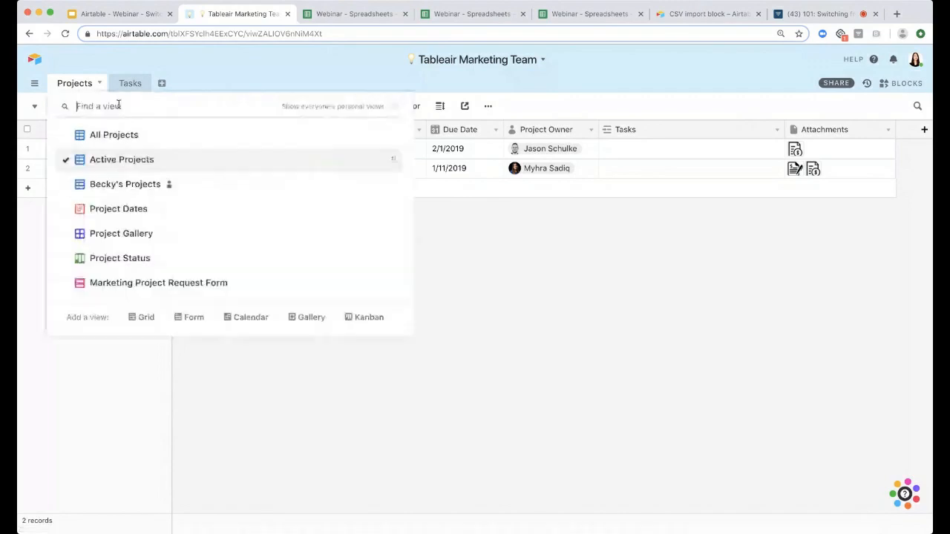
left_click(128, 183)
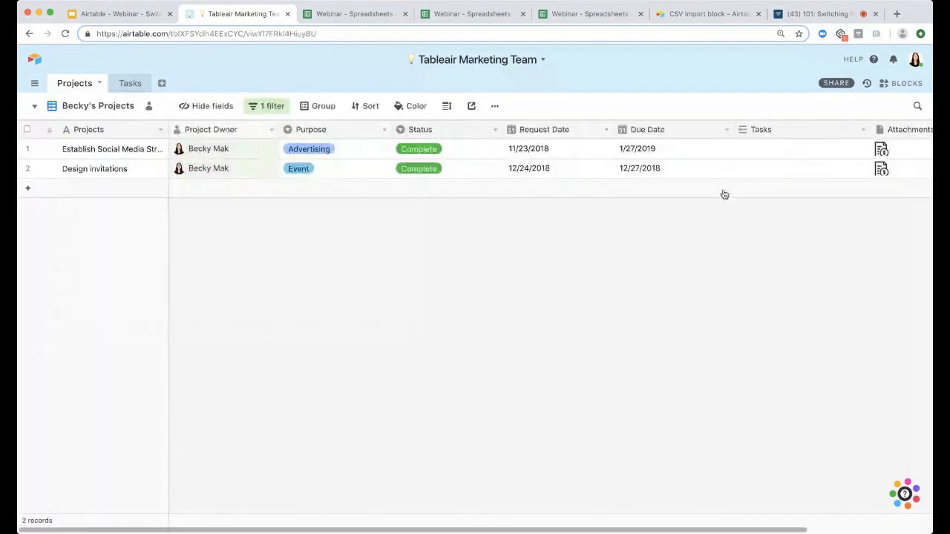
left_click(262, 108)
left_click(338, 136)
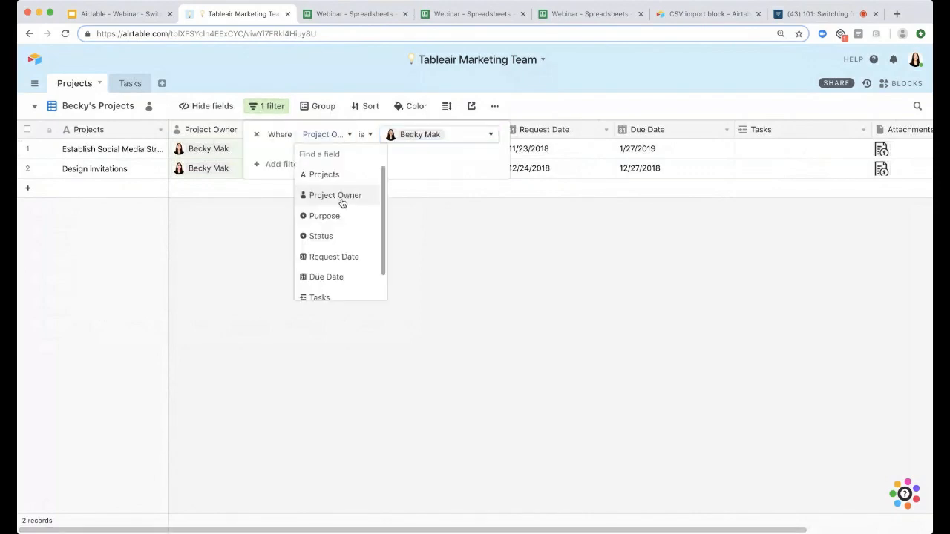
left_click(422, 208)
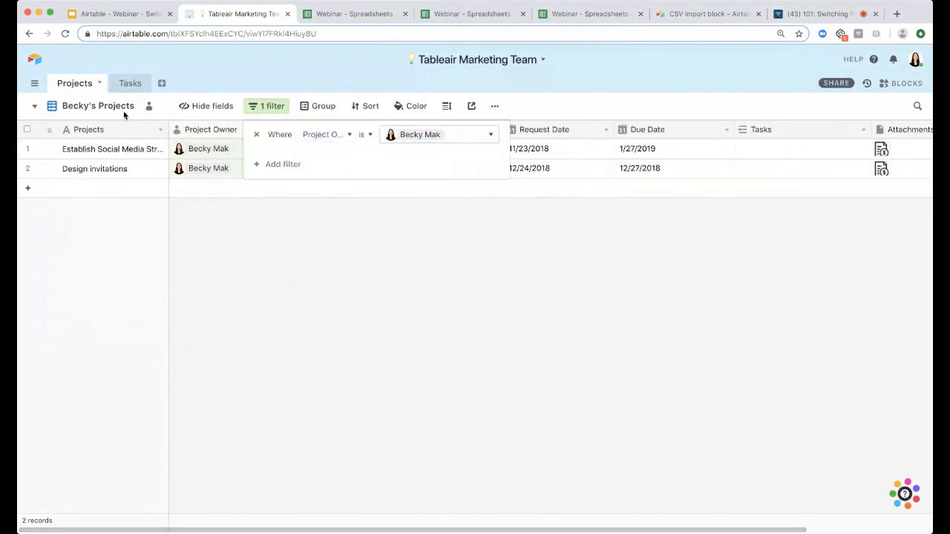
left_click(248, 321)
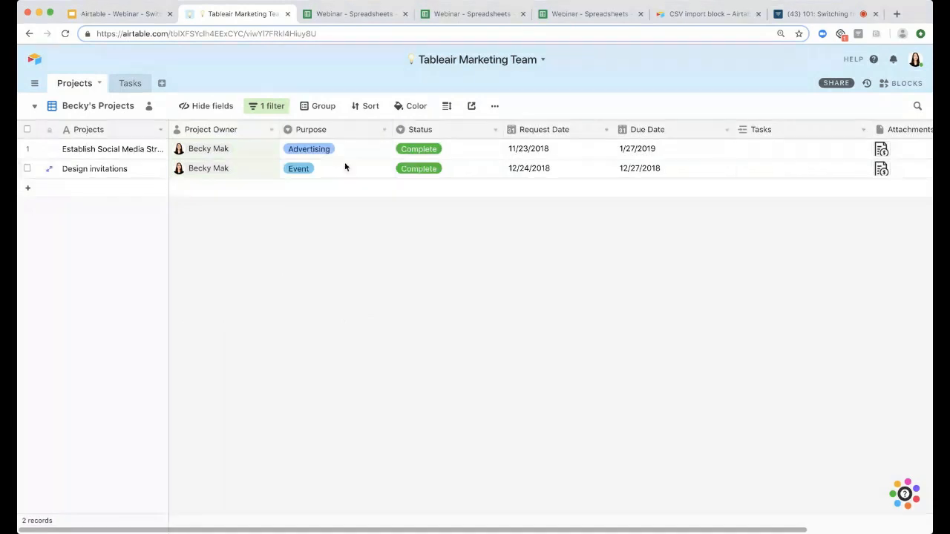
- Set Establish Social Media Strategy's due date to 1/30/2019 and check that record in the All Projects view
double_click(640, 155)
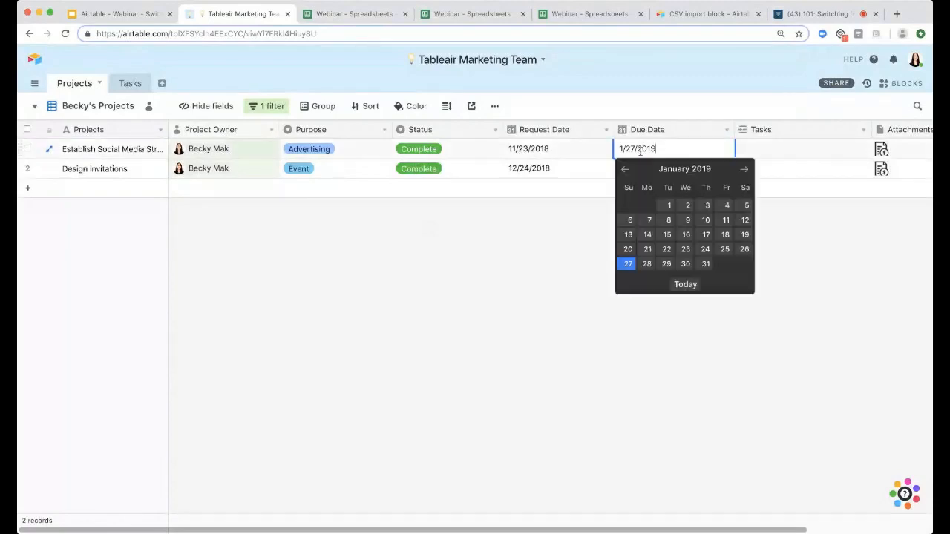
left_click(686, 264)
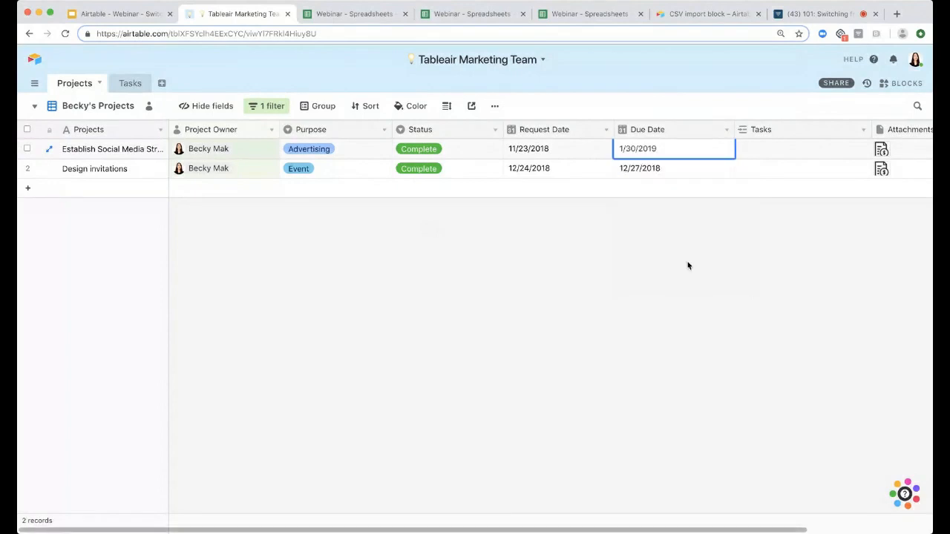
left_click(97, 106)
left_click(99, 137)
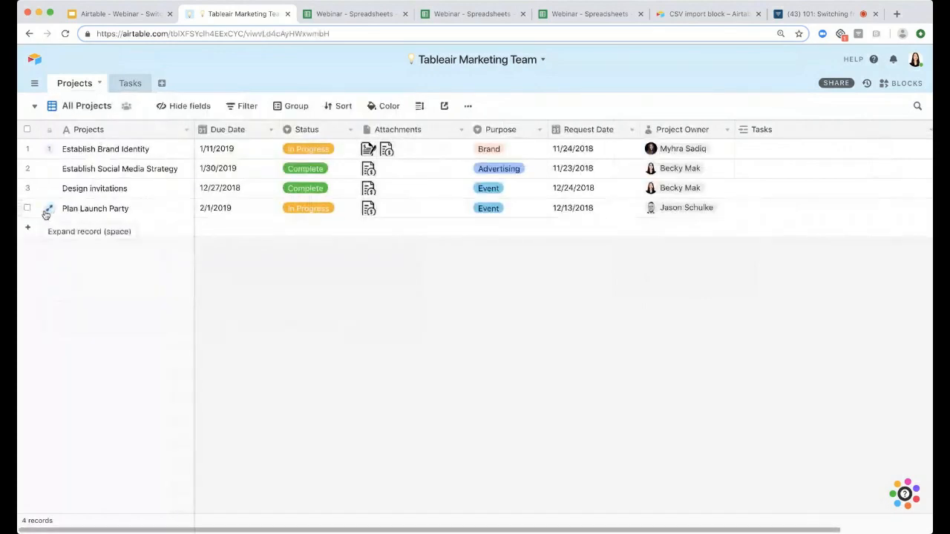
left_click(27, 168)
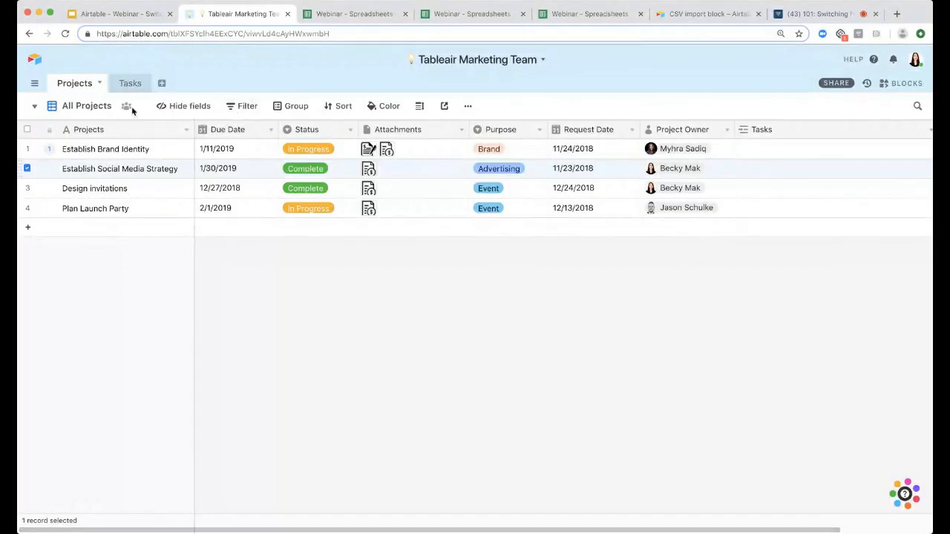
- Group the All Projects records by Status, then collapse and re-expand the In Progress and Complete groups
left_click(282, 107)
left_click(320, 161)
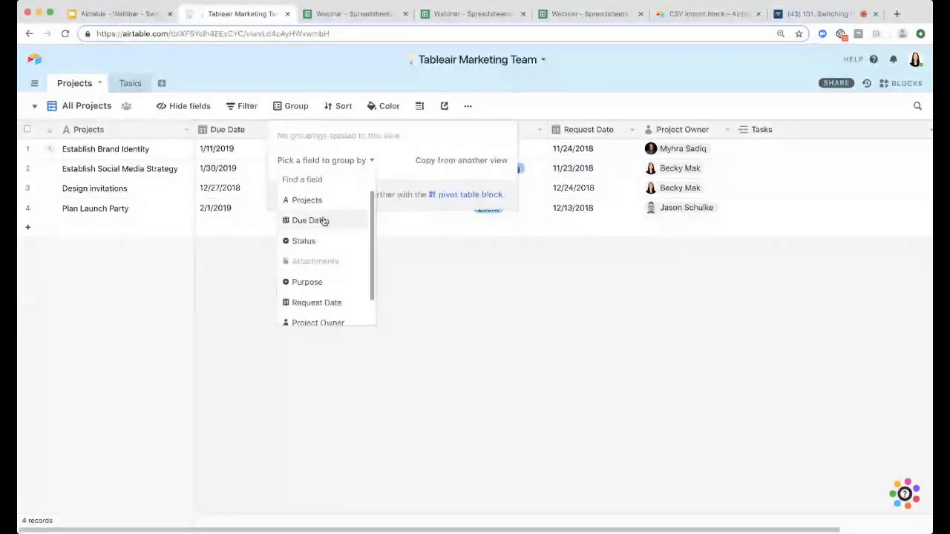
left_click(304, 241)
left_click(46, 170)
left_click(38, 164)
left_click(38, 204)
left_click(38, 205)
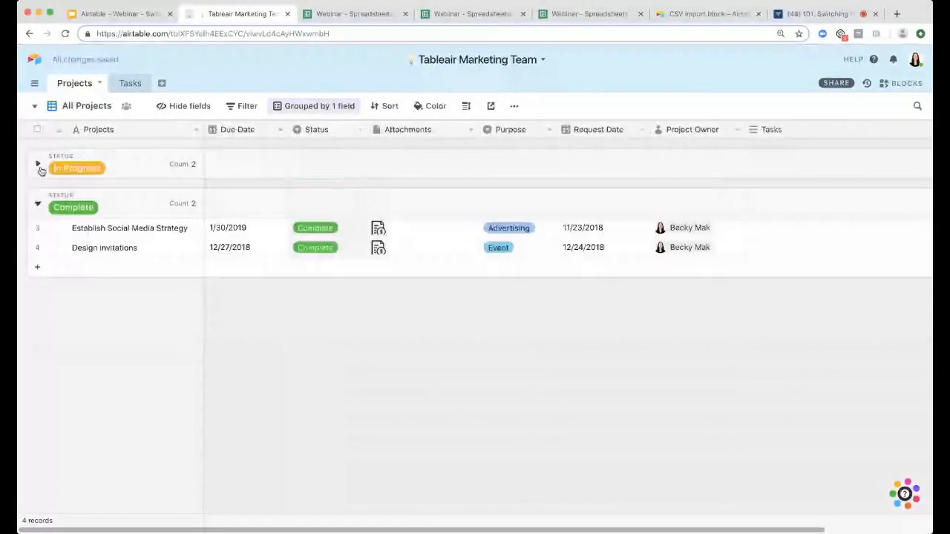
left_click(38, 164)
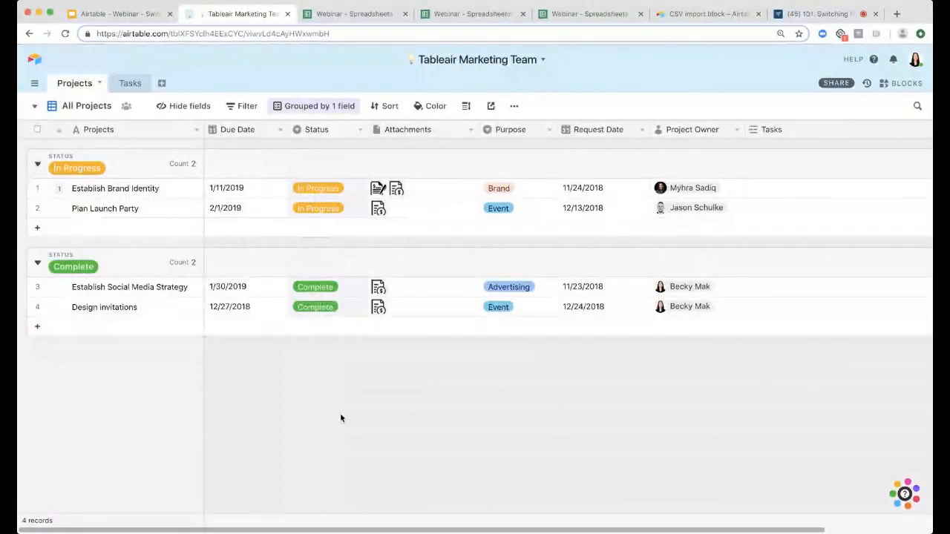
- Look through the sort fields offered for the All Projects view without applying a sort
left_click(386, 108)
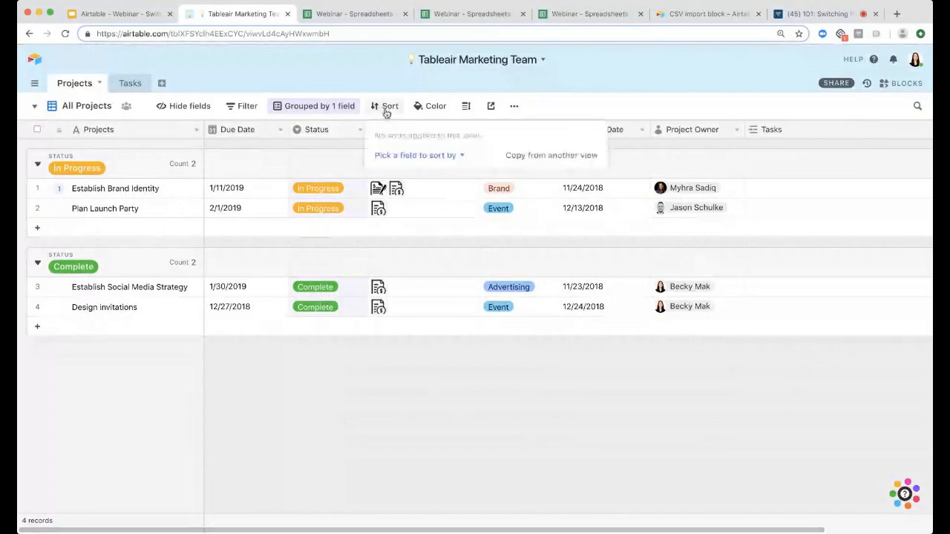
left_click(424, 160)
left_click(451, 371)
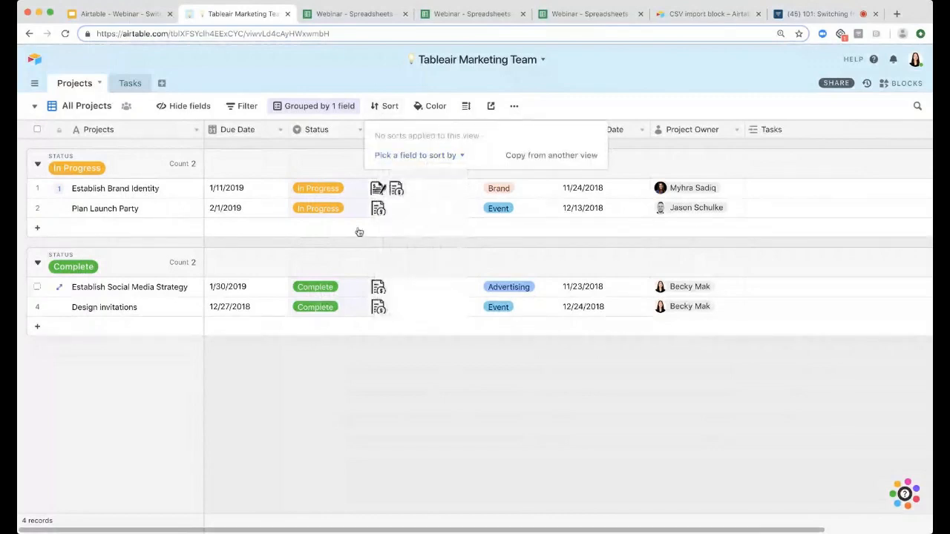
left_click(240, 73)
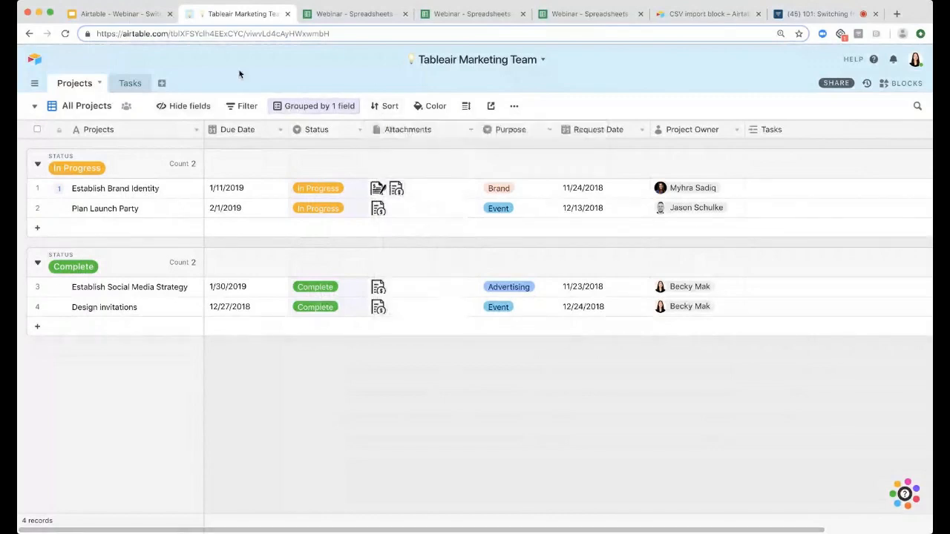
- Hide the Tasks, Project Owner and Request Date fields in All Projects and move Purpose ahead of Due Date
left_click(183, 107)
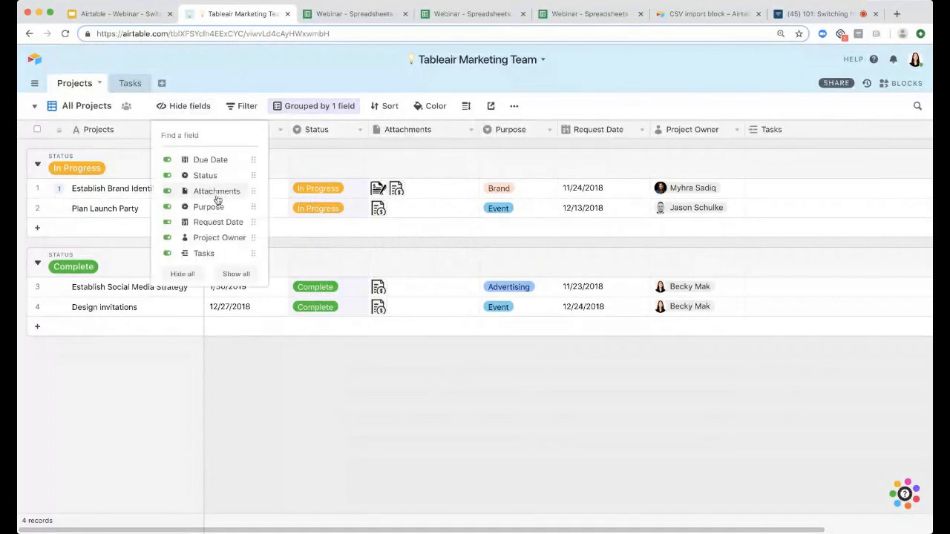
left_click(168, 255)
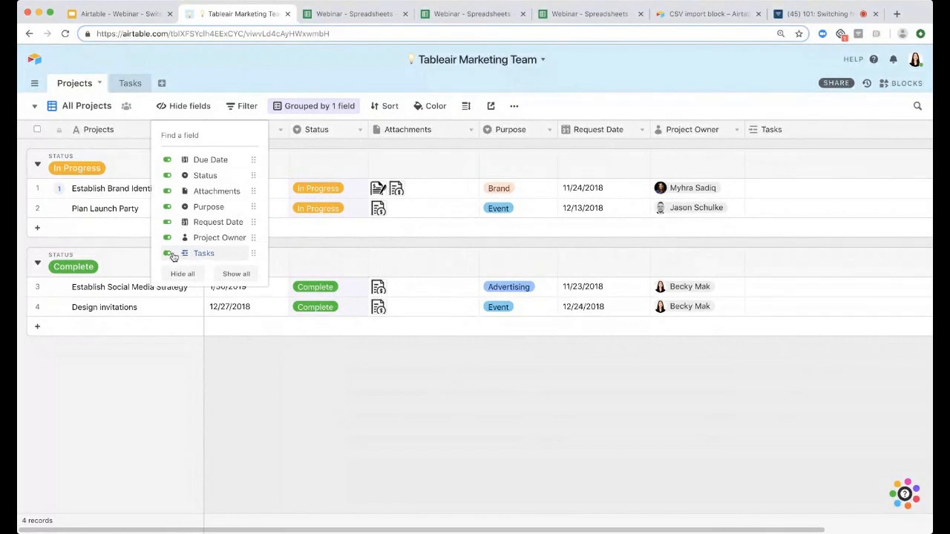
left_click(169, 238)
left_click(170, 223)
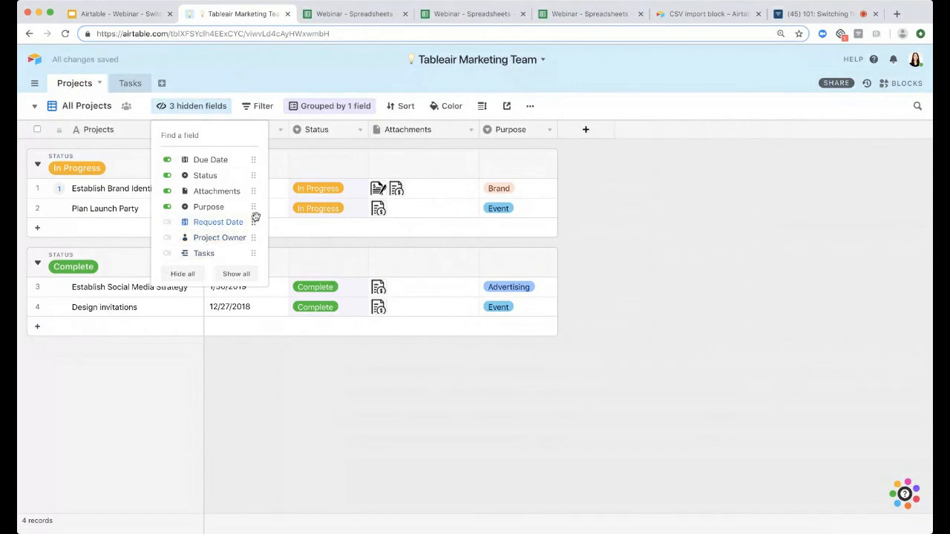
left_click_drag(253, 207, 254, 154)
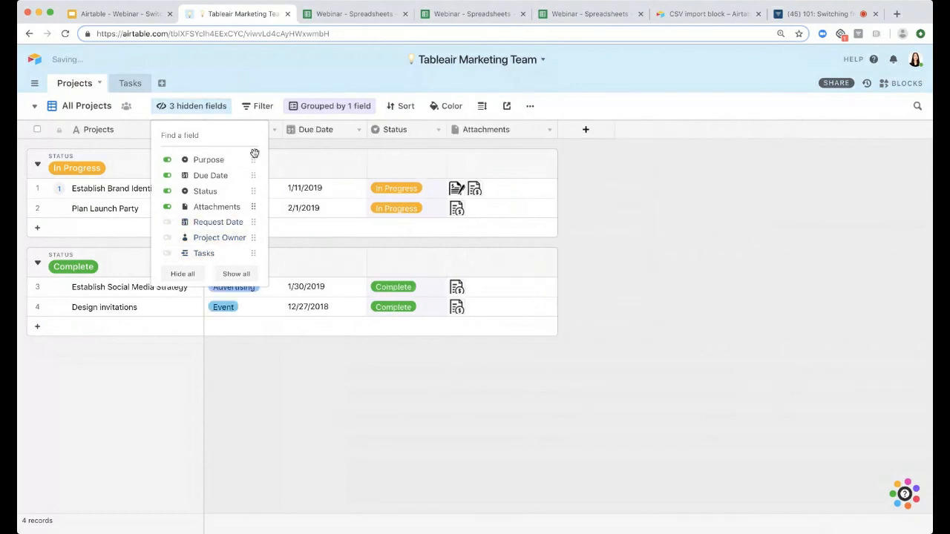
left_click(294, 348)
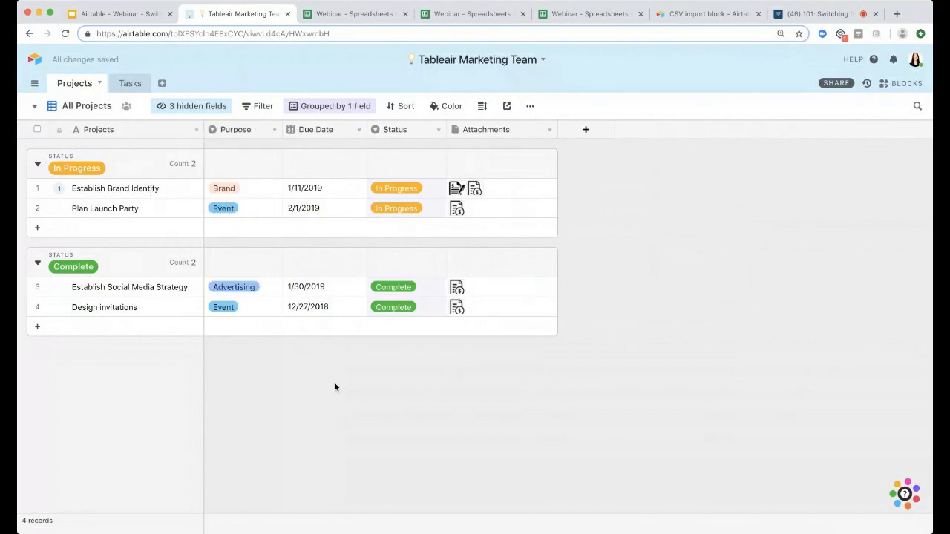
- Switch to the personal projects view and hide its Attachments, Tasks and Due Date fields
left_click(96, 109)
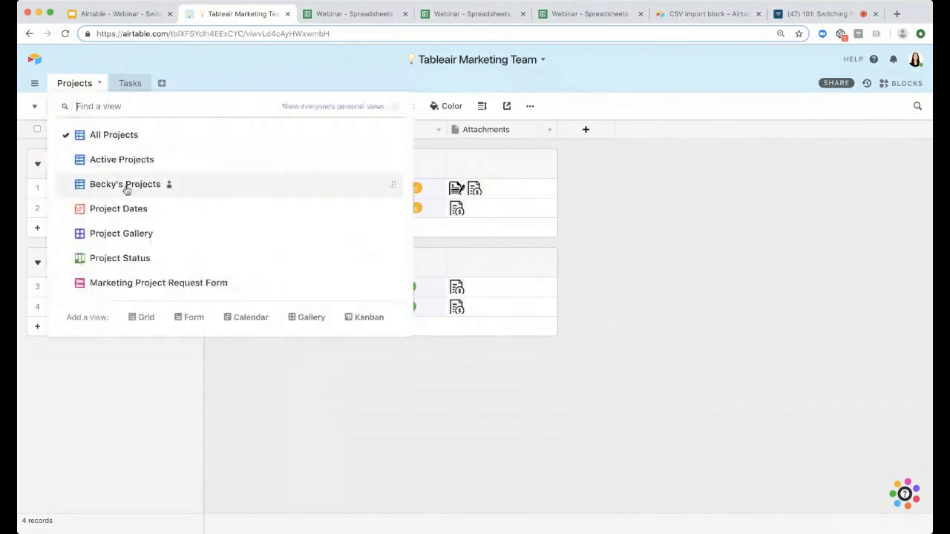
left_click(126, 185)
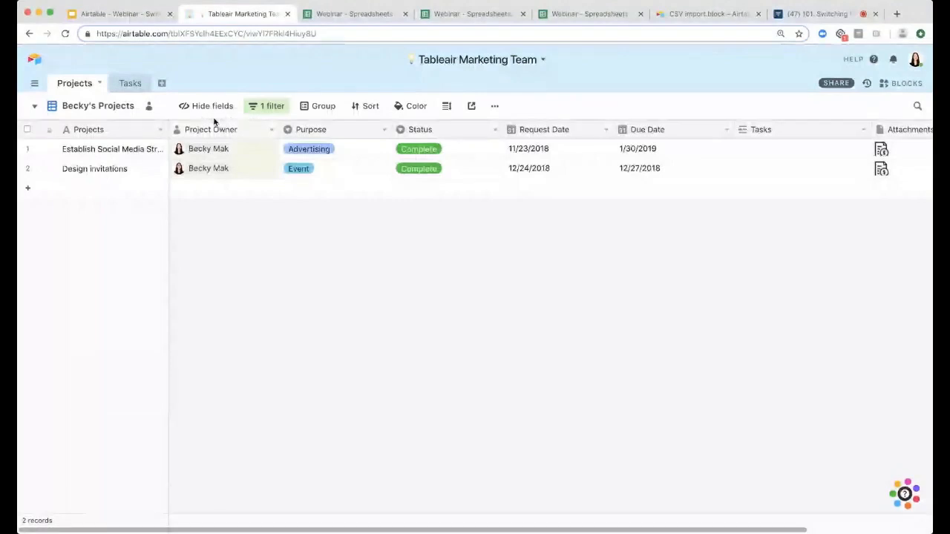
left_click(210, 107)
left_click(223, 253)
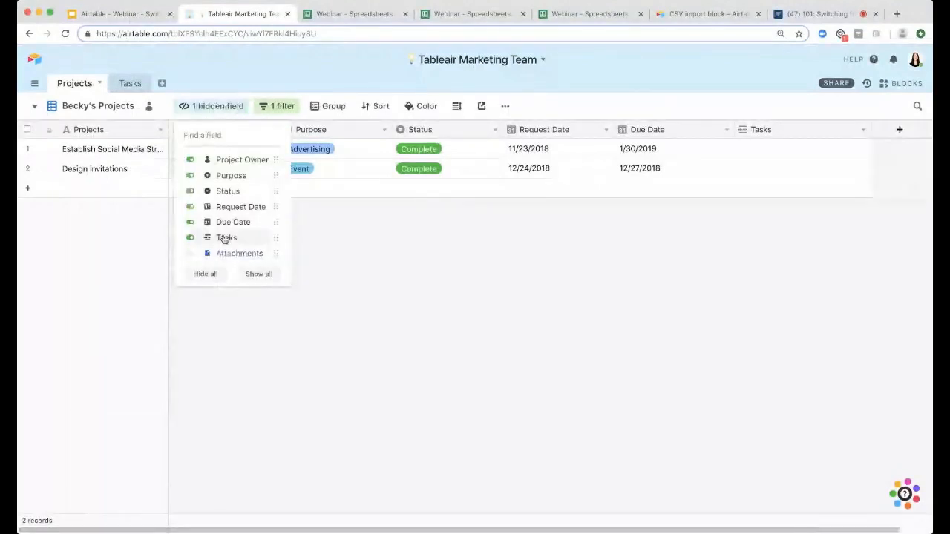
left_click(223, 238)
left_click(223, 222)
left_click(329, 242)
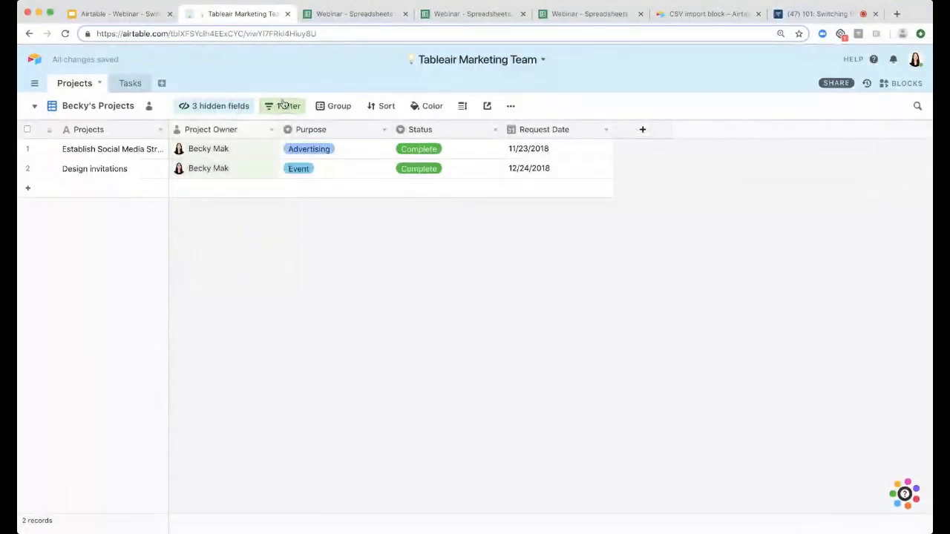
- Group the personal projects view by Purpose and review its collaborative, locked and personal visibility options
left_click(331, 107)
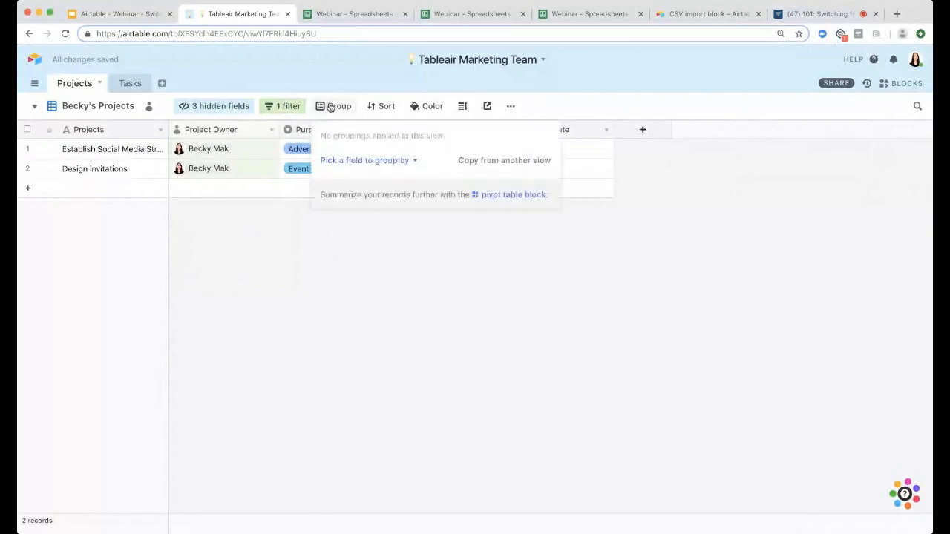
left_click(354, 160)
left_click(352, 239)
left_click(355, 335)
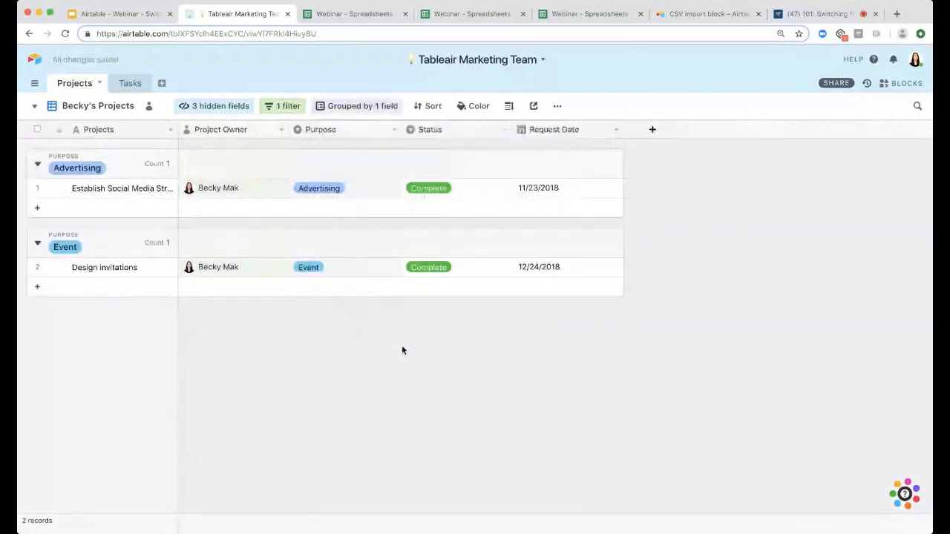
left_click(148, 108)
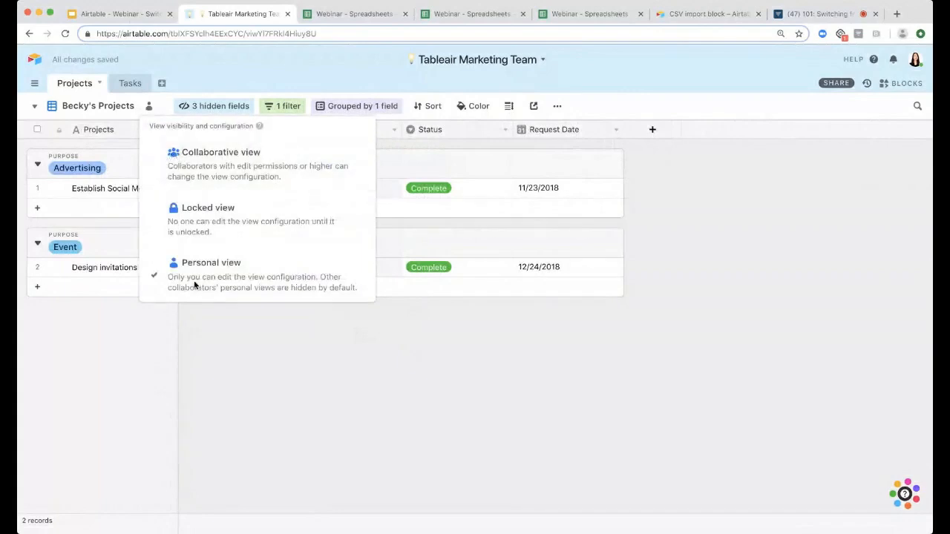
left_click(293, 391)
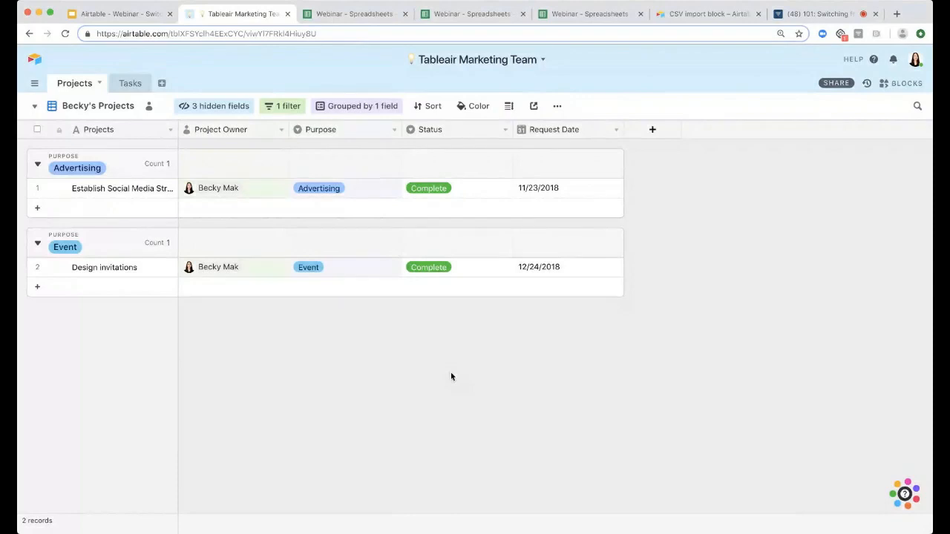
- Switch to the Project Dates calendar view and color its records by Status
left_click(115, 111)
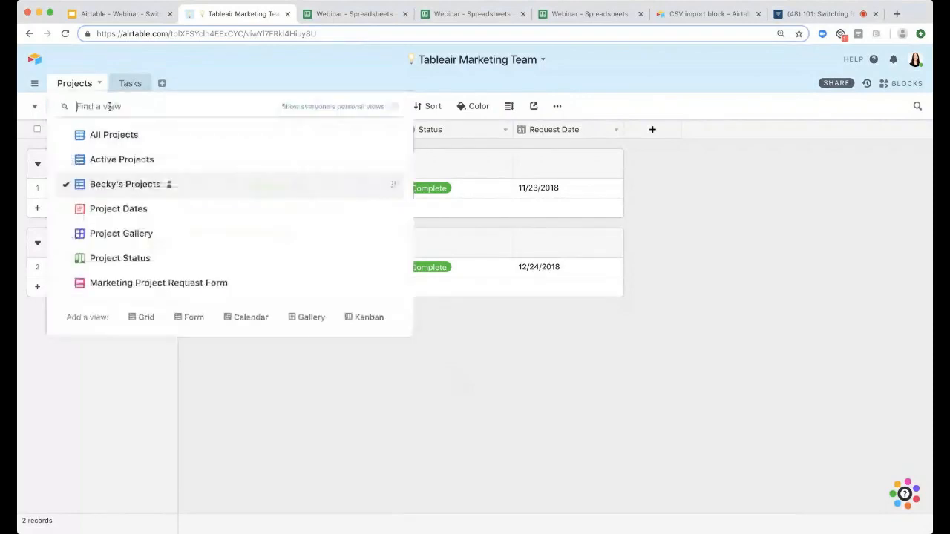
left_click(129, 212)
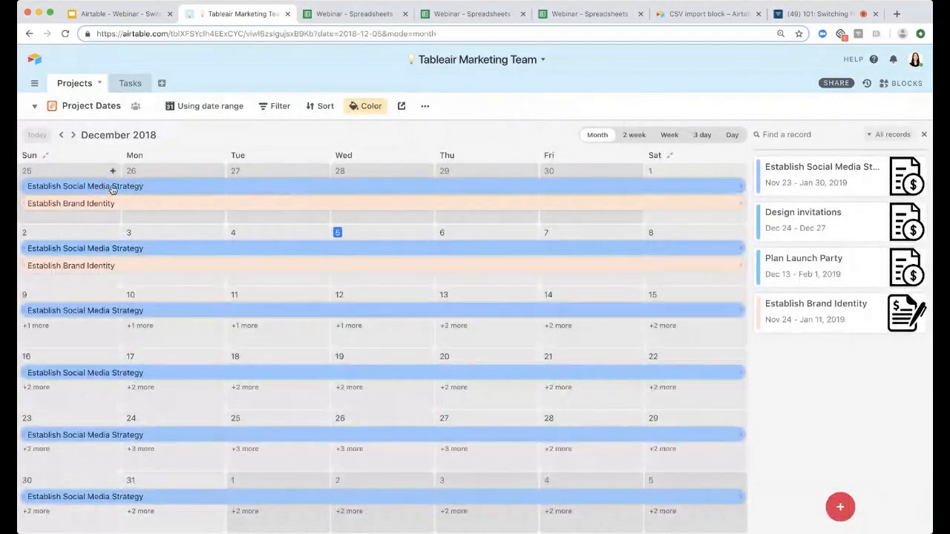
left_click(362, 106)
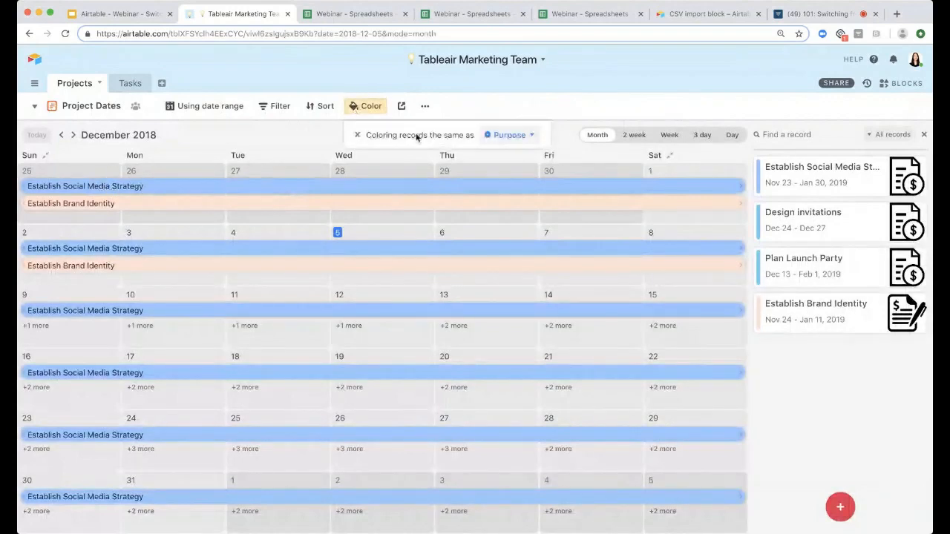
left_click(514, 136)
left_click(515, 192)
left_click(343, 150)
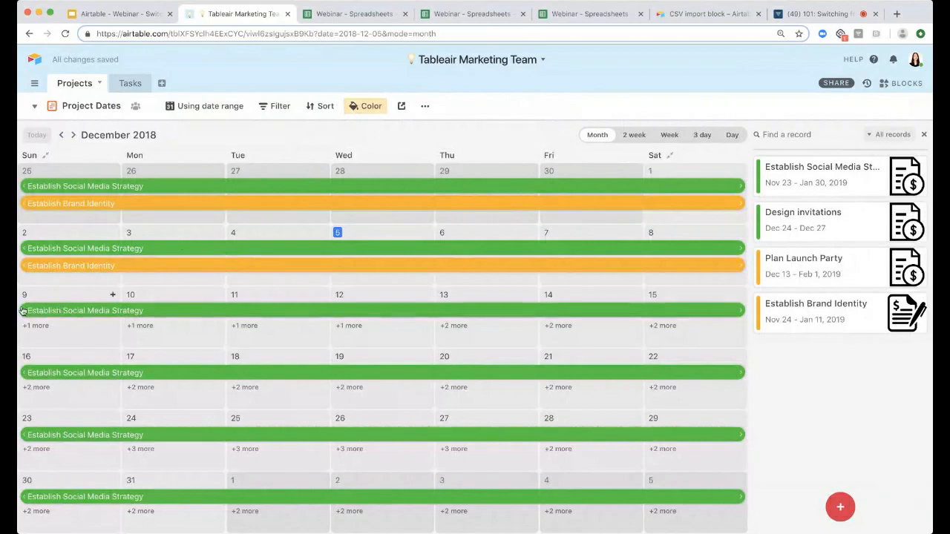
- Extend Establish Brand Identity on the calendar to start November 19, 2018, and check the request date in its expanded record
left_click_drag(29, 266, 41, 266)
left_click(61, 134)
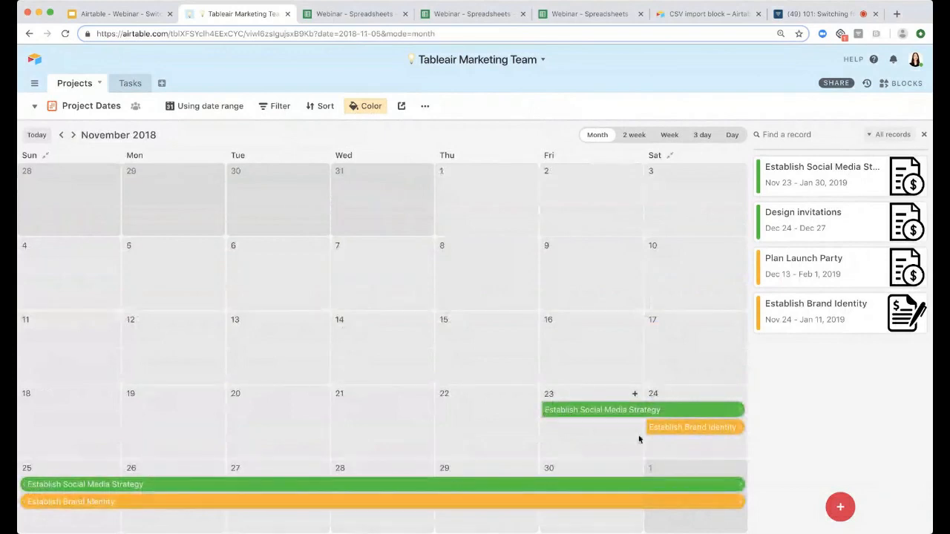
left_click_drag(647, 429, 156, 407)
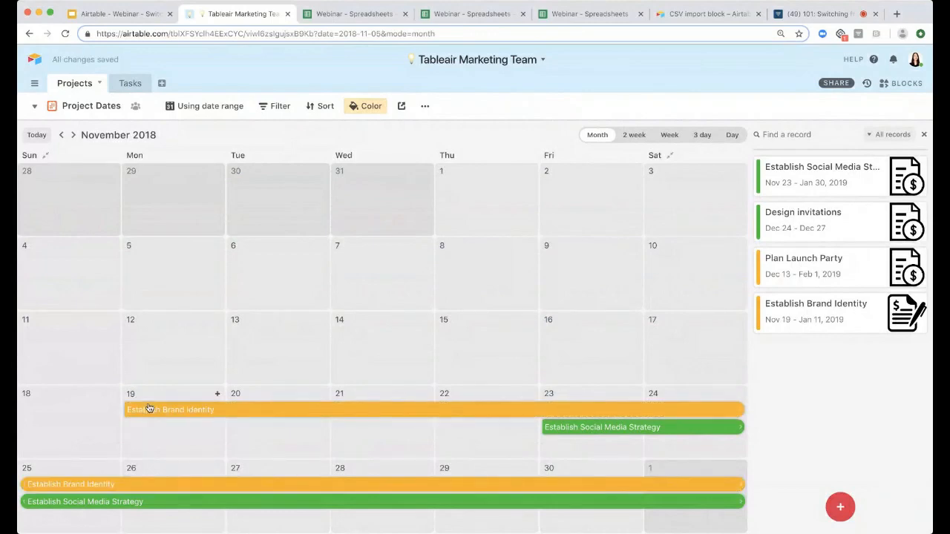
left_click(149, 410)
left_click(141, 378)
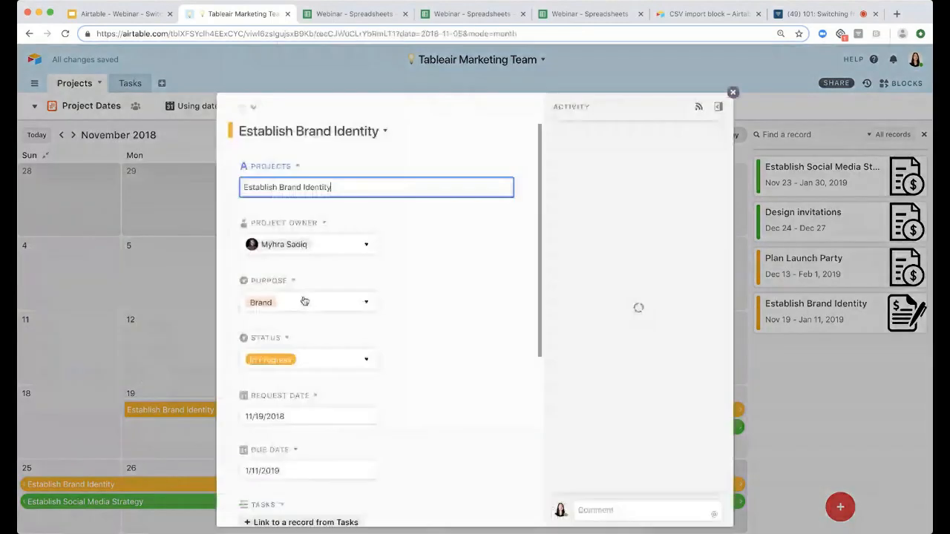
scroll(360, 275, "down", 3)
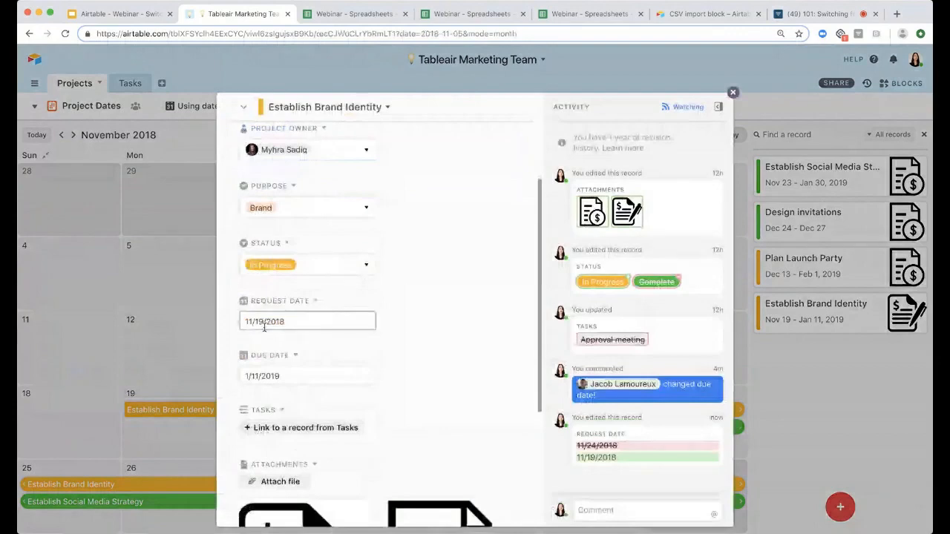
left_click(207, 335)
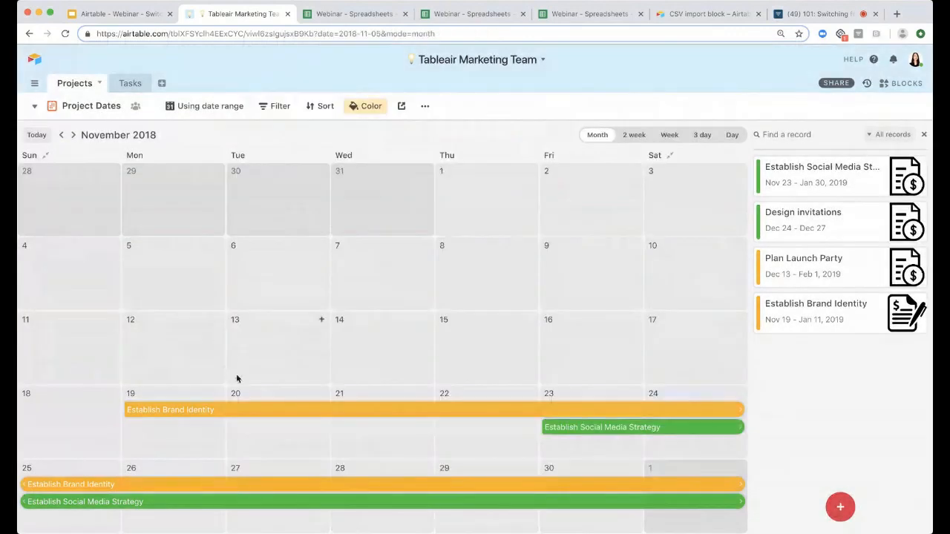
- Set the calendar to use only the Due Date field instead of a date range and display January 2019
left_click(200, 113)
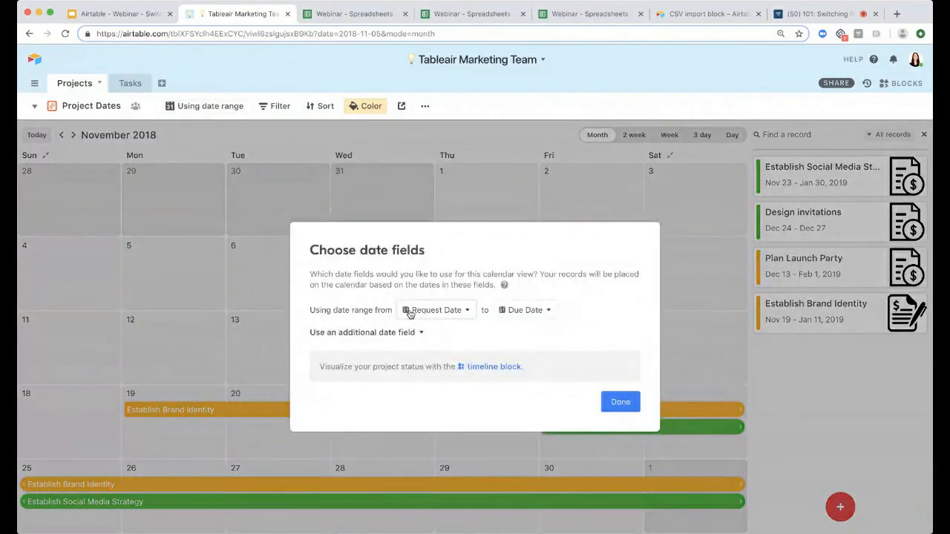
left_click(530, 315)
left_click(535, 350)
left_click(434, 315)
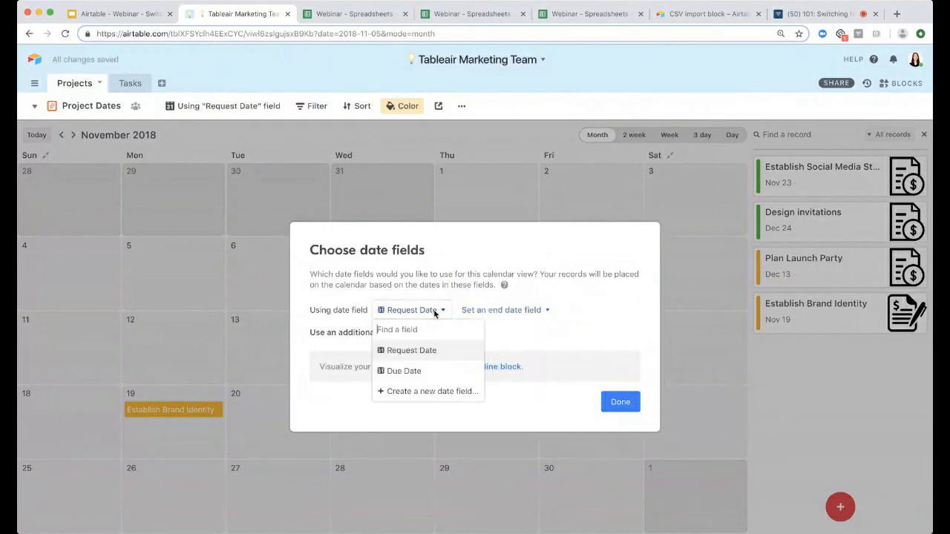
left_click(433, 371)
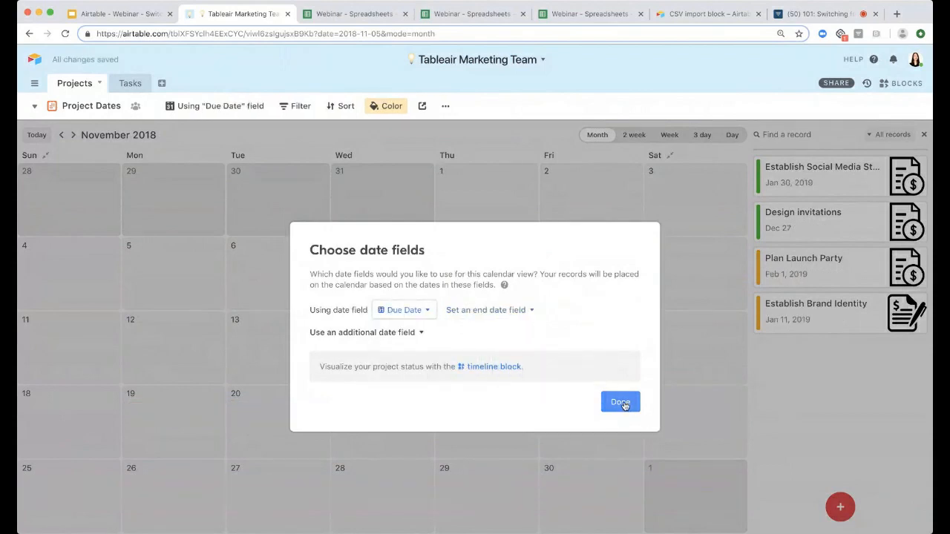
left_click(622, 404)
left_click(74, 135)
left_click(73, 135)
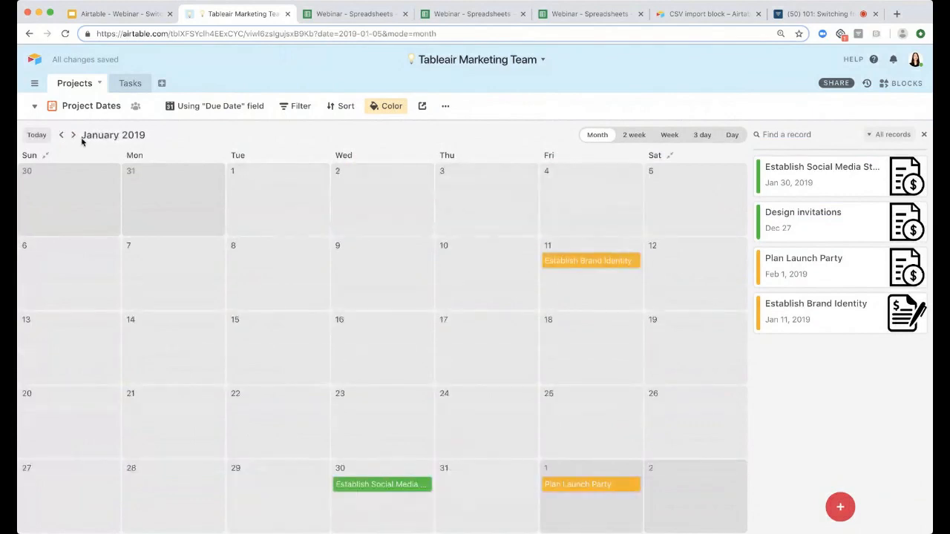
- Rename the calendar view as Project Due Dates
double_click(87, 106)
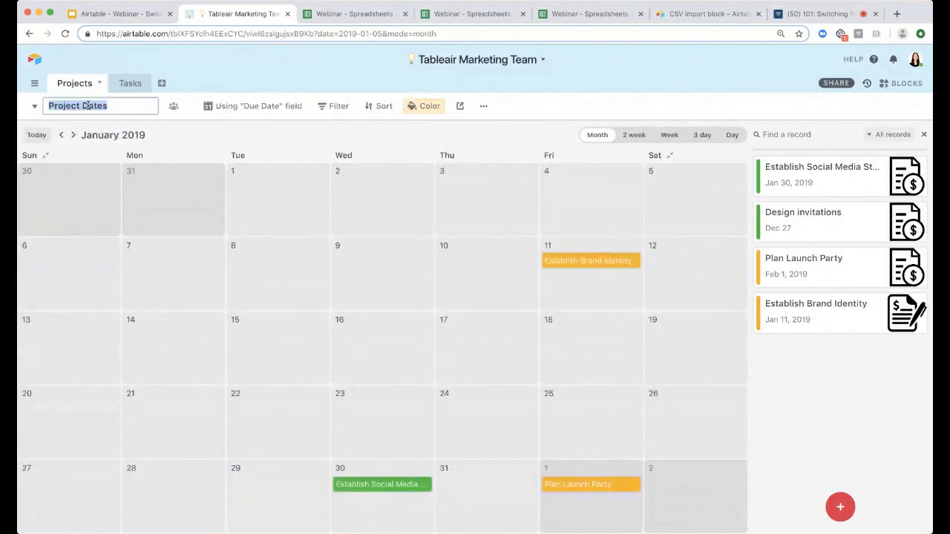
key("BackSpace")
key("BackSpace")
key("BackSpace")
type("ue Dates")
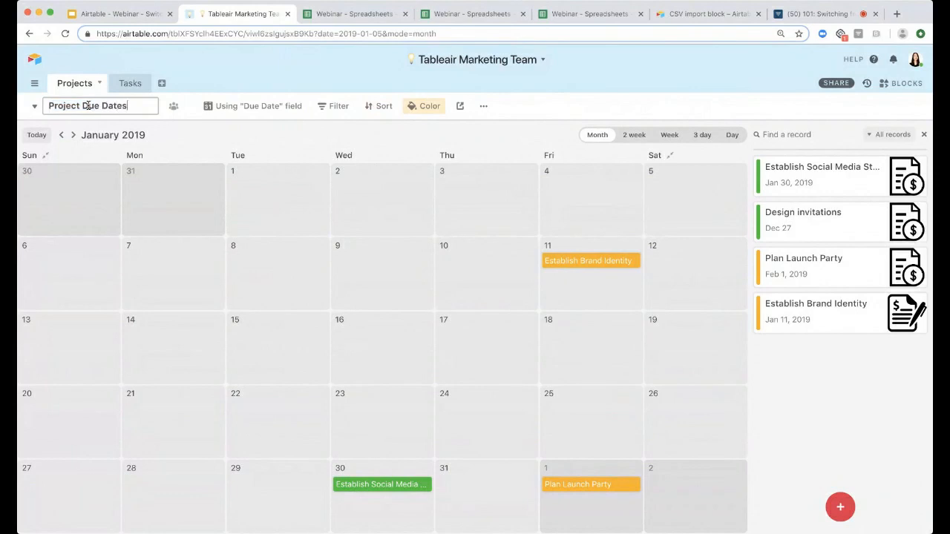
key("Return")
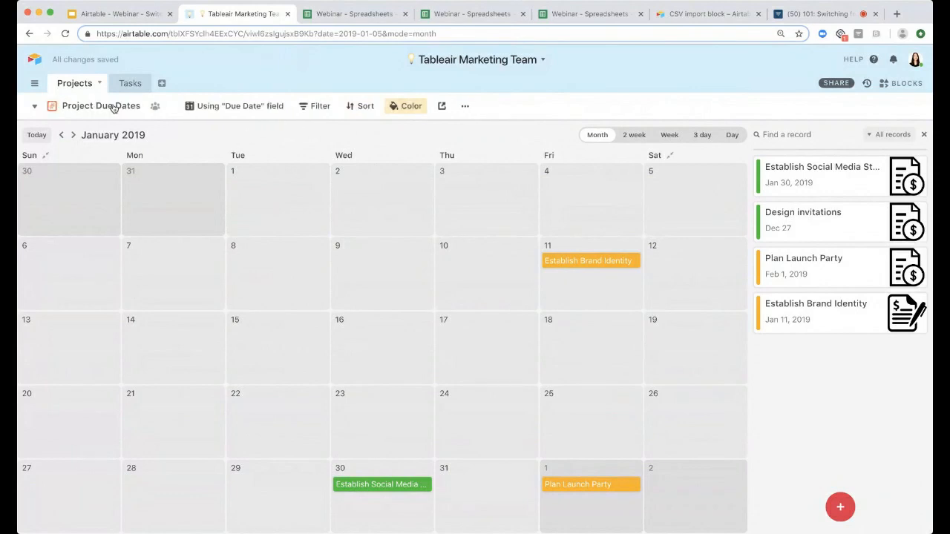
- Move Establish Brand Identity to January 9, 2019 on the calendar and check its due date in the All Projects view
left_click_drag(598, 264, 386, 256)
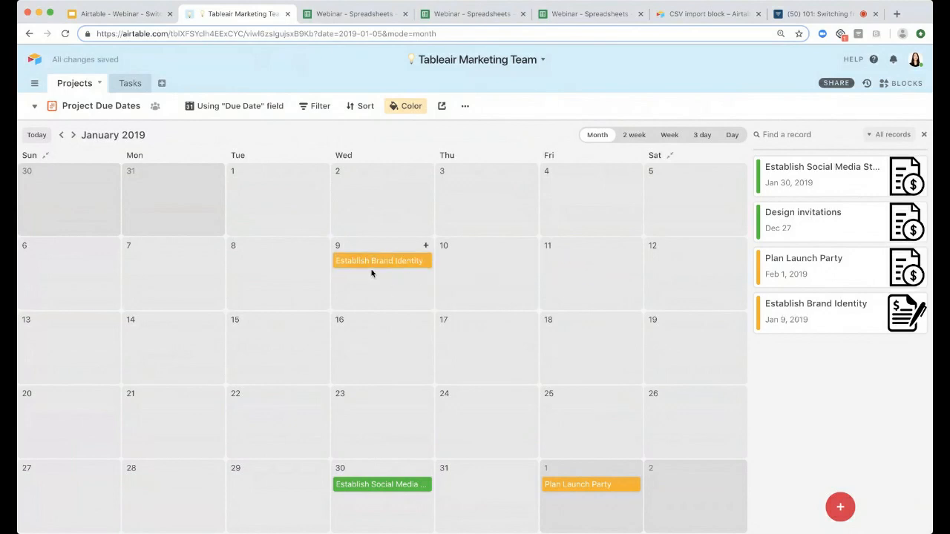
left_click(74, 104)
left_click(80, 133)
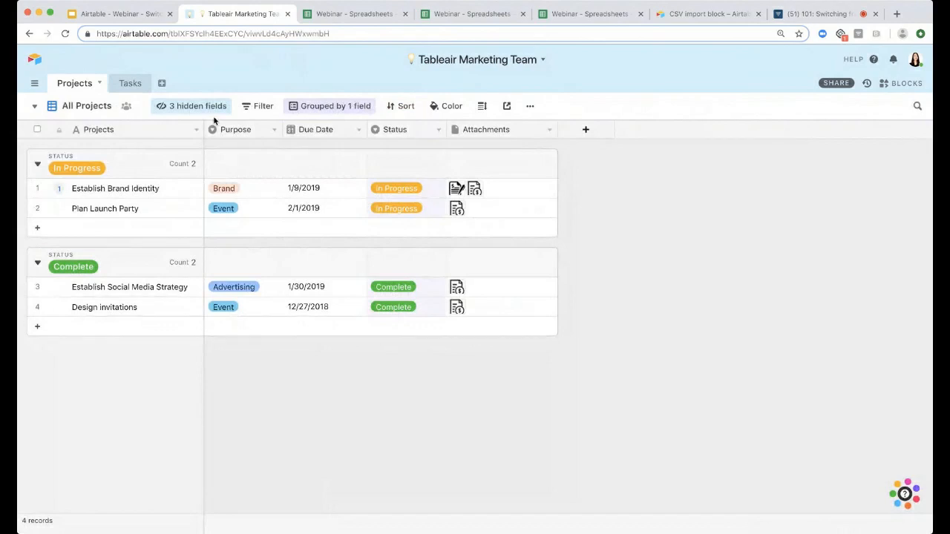
- Switch to the Project Gallery view and open its card customization options
left_click(89, 107)
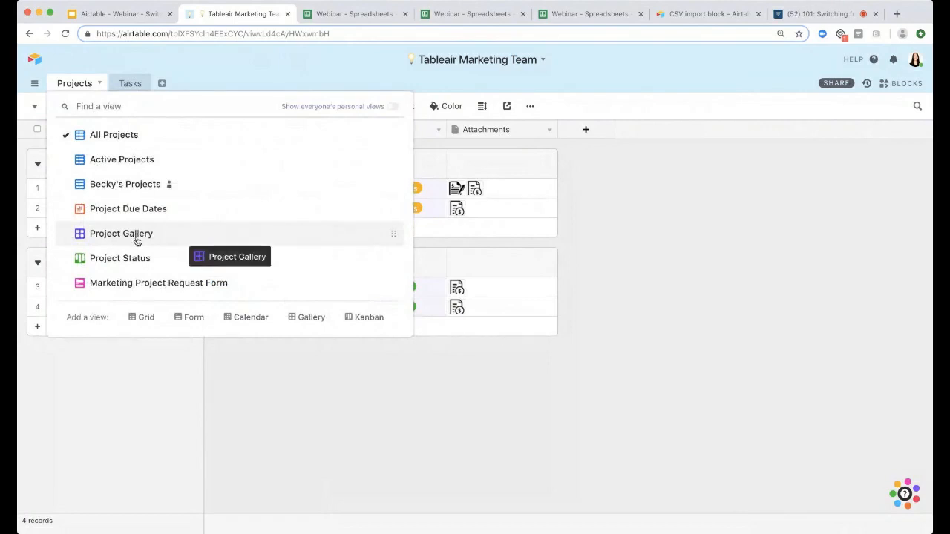
left_click(137, 236)
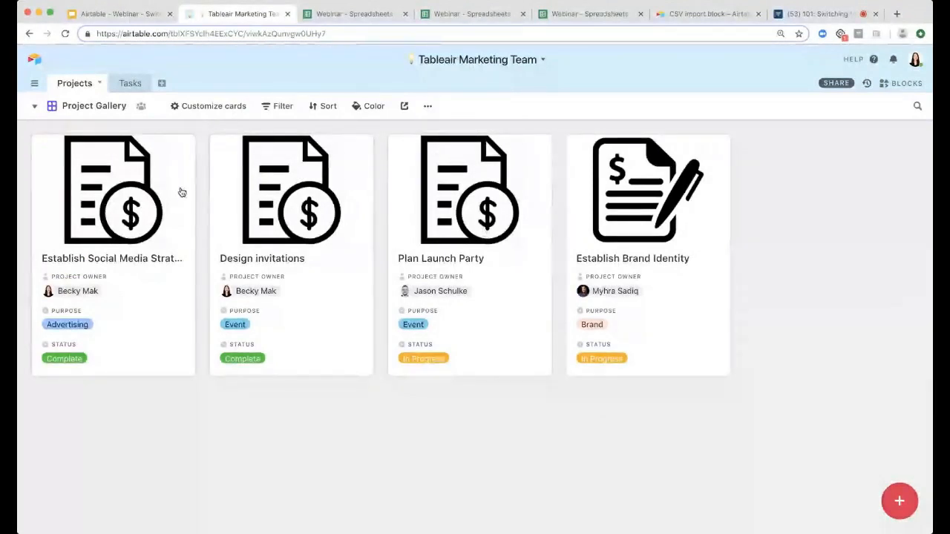
left_click(196, 109)
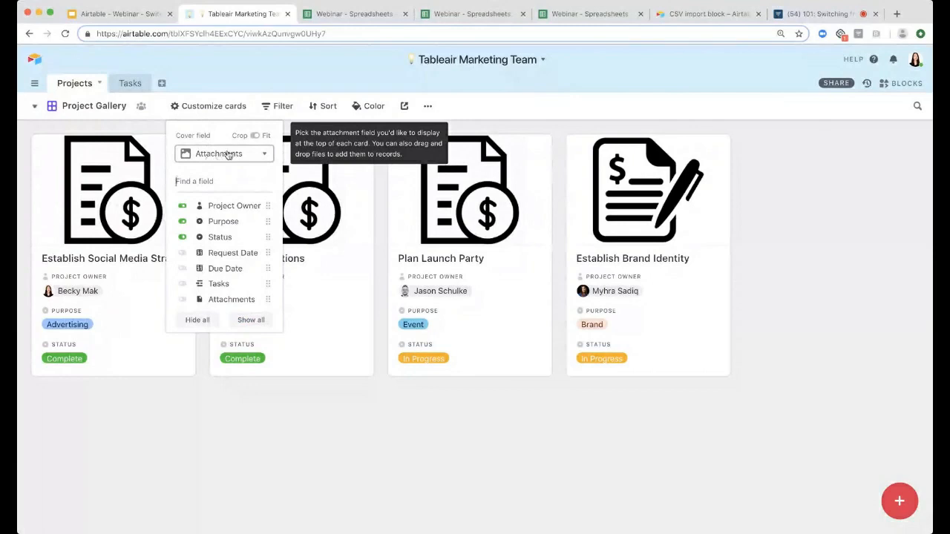
- Try the crop and fit options and No cover field on the gallery cards, and restore Attachments as the cover field
left_click(255, 136)
left_click(255, 135)
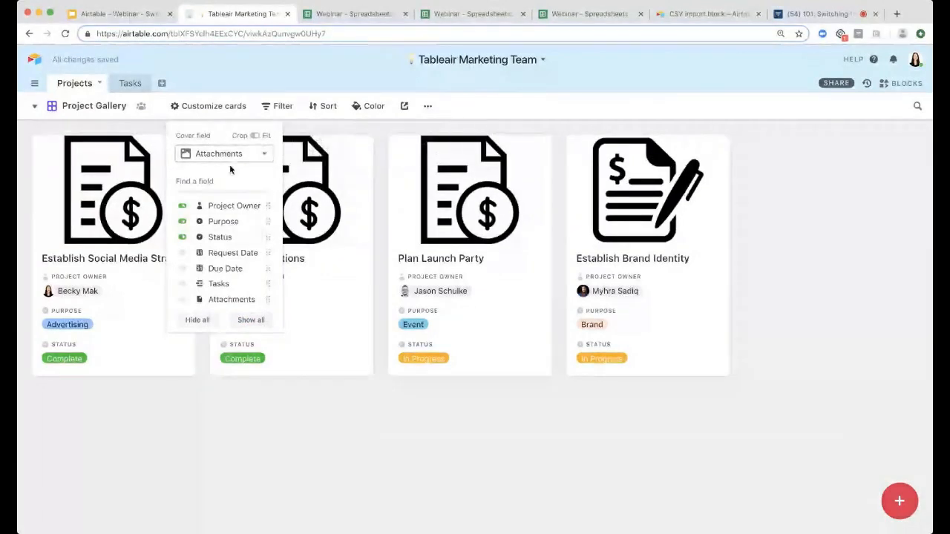
left_click(229, 156)
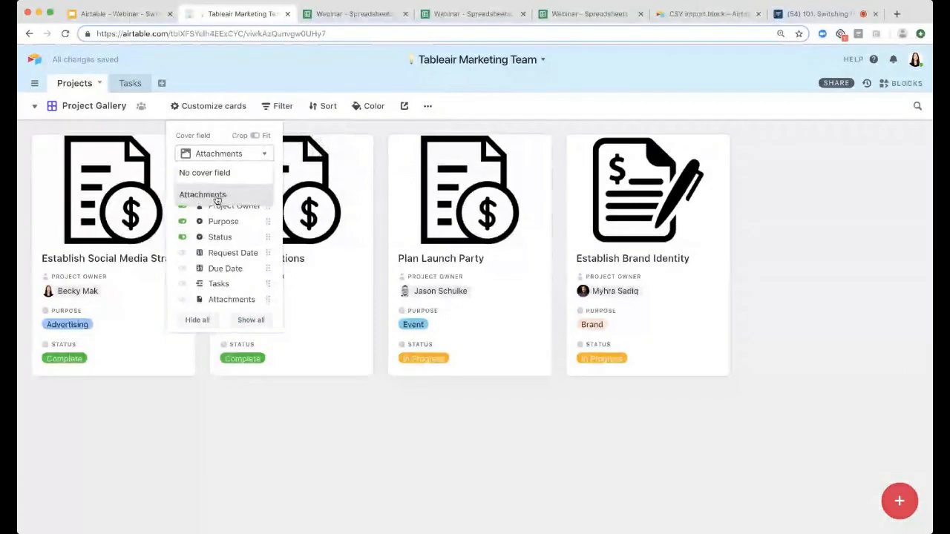
left_click(215, 181)
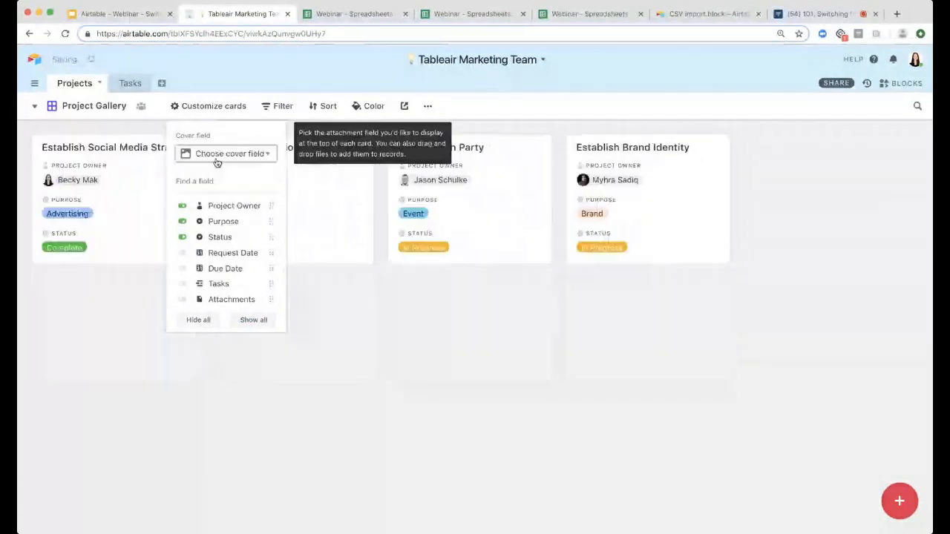
left_click(221, 154)
left_click(214, 192)
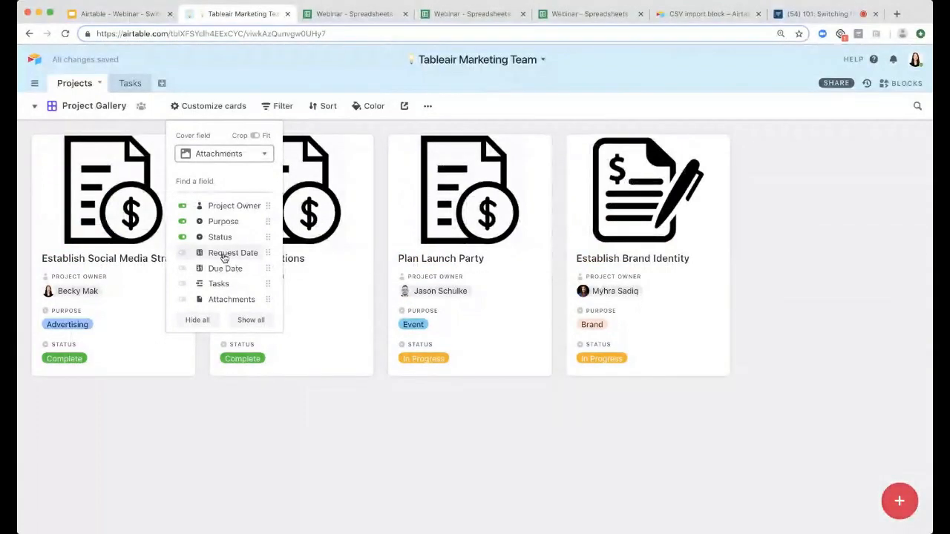
- Try showing Request Date, Due Date and Tasks on the gallery cards, and leave only Project Owner and Purpose displayed
left_click(224, 255)
left_click(223, 268)
left_click(220, 283)
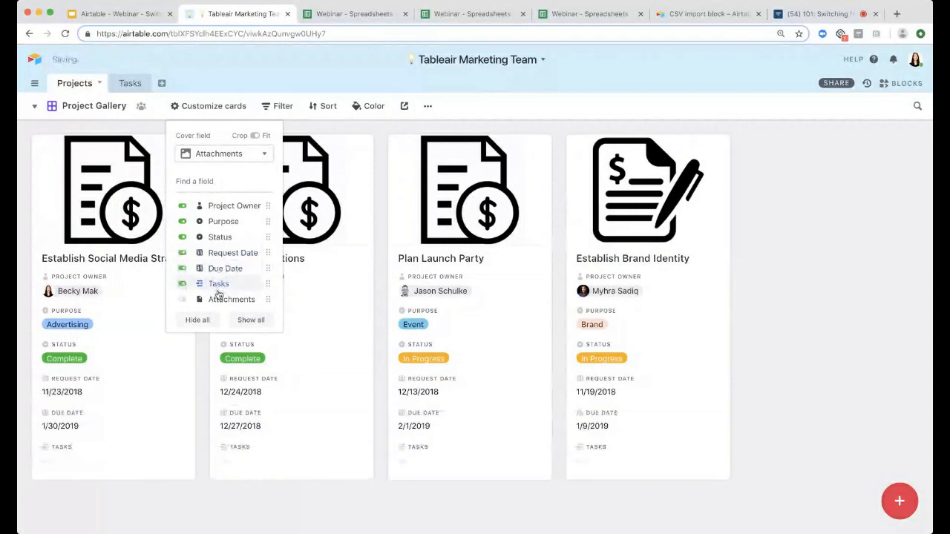
left_click(218, 288)
left_click(218, 298)
left_click(219, 285)
left_click(218, 285)
left_click(218, 299)
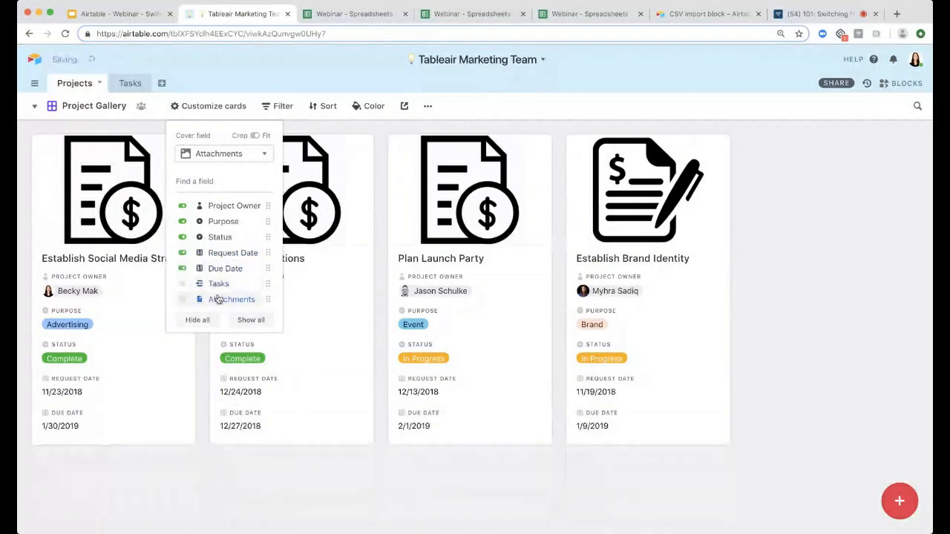
left_click(215, 268)
left_click(217, 253)
left_click(216, 236)
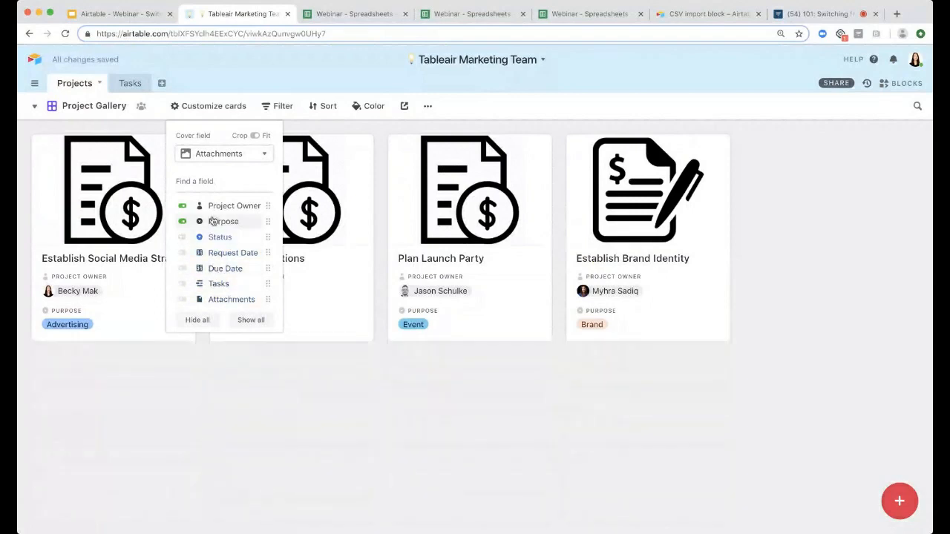
left_click(272, 395)
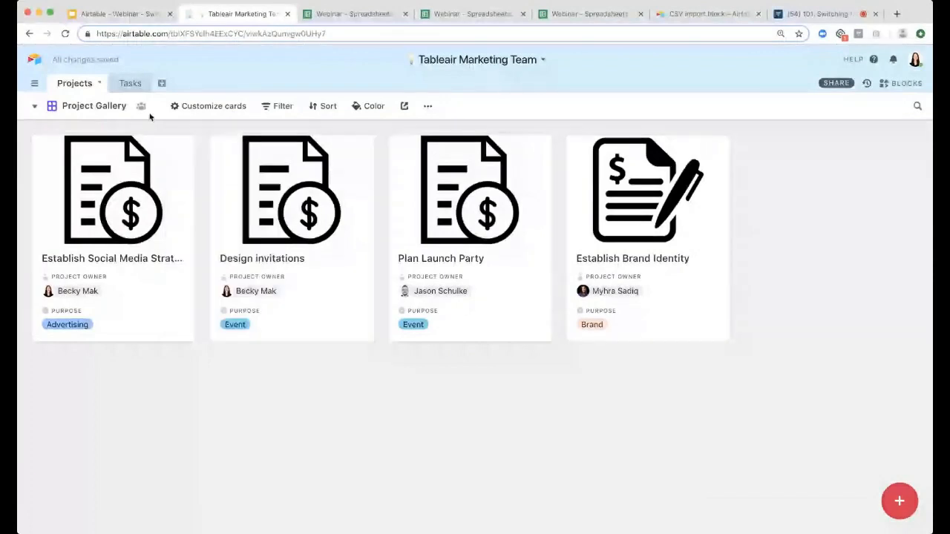
- Switch to the Project Status kanban view and review its grouping field options, keeping Status
left_click(104, 111)
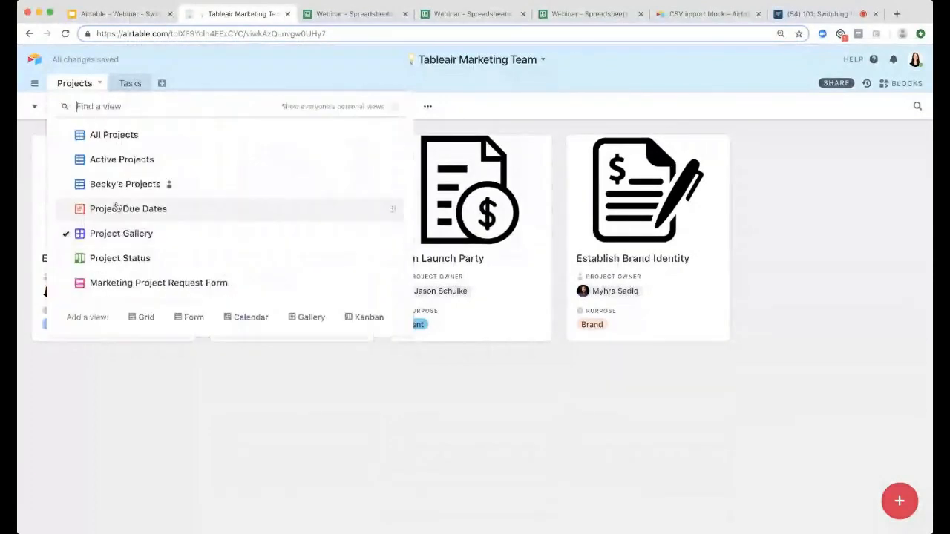
left_click(120, 260)
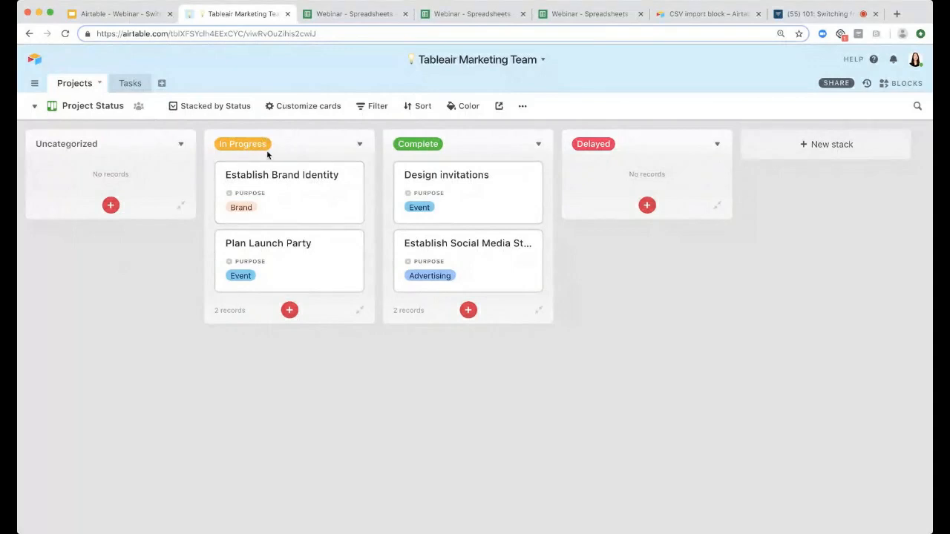
left_click(212, 106)
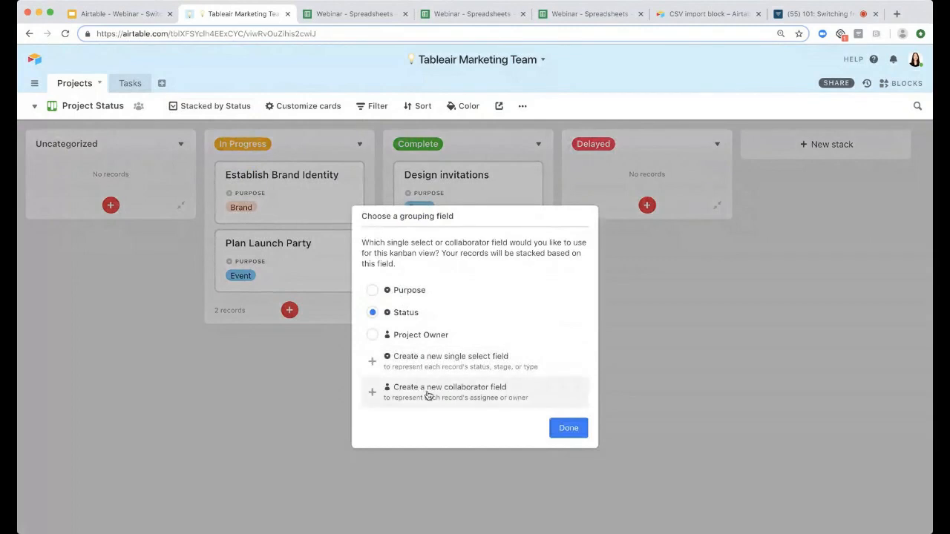
left_click(568, 425)
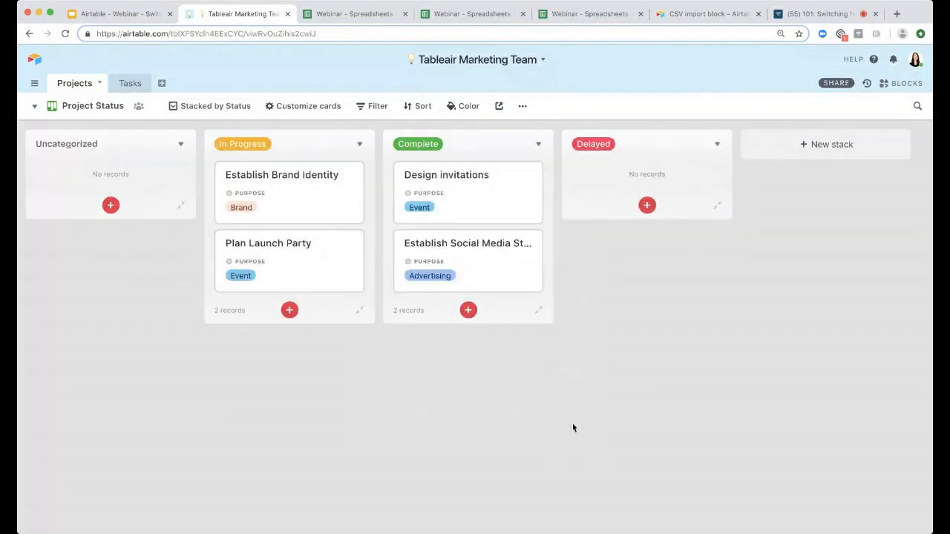
- Move the Establish Brand Identity card to the Complete stack and check the status in its expanded record
left_click_drag(331, 198, 486, 197)
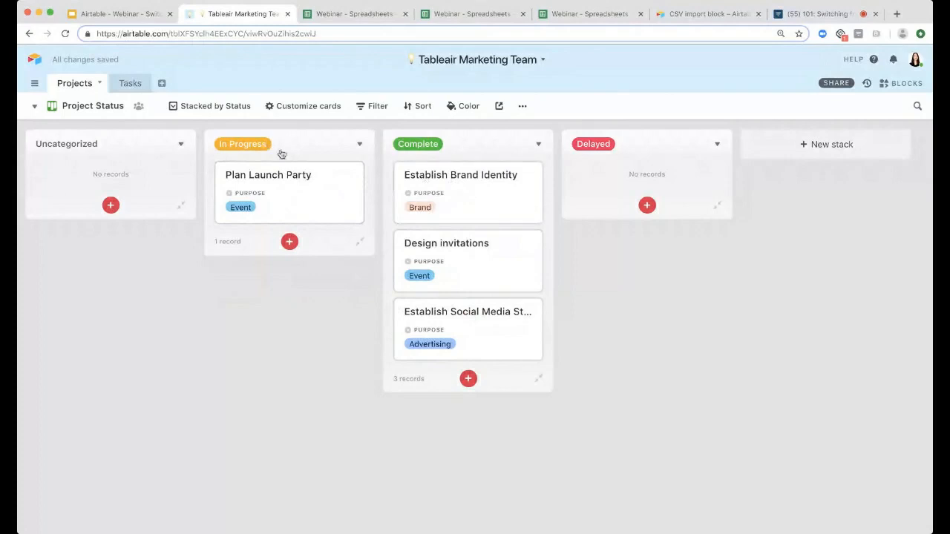
left_click(502, 191)
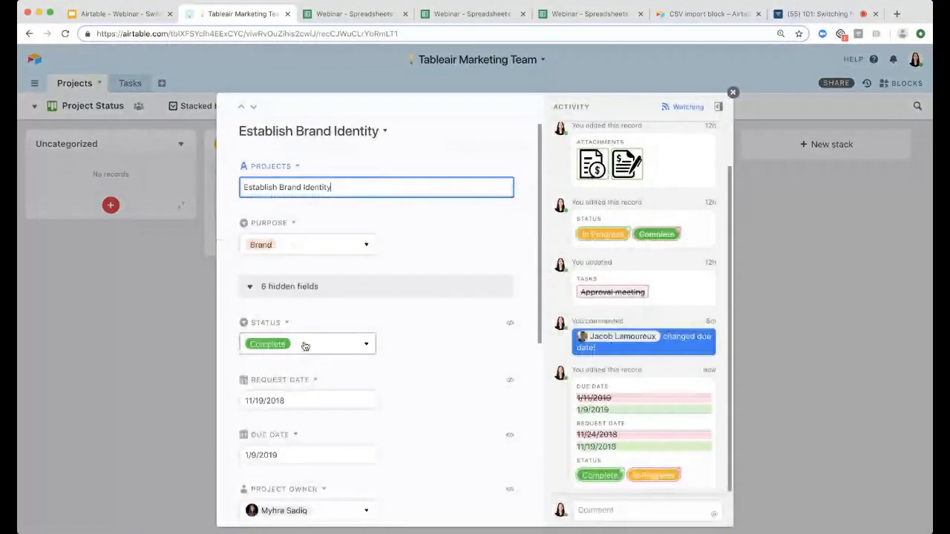
left_click(732, 92)
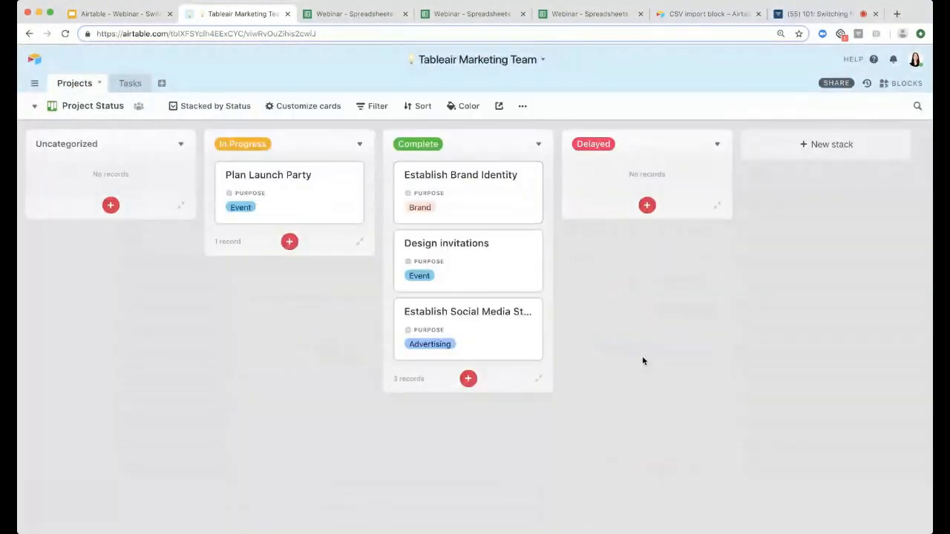
- Switch to the Marketing Project Request Form view and examine the form's fields
left_click(108, 106)
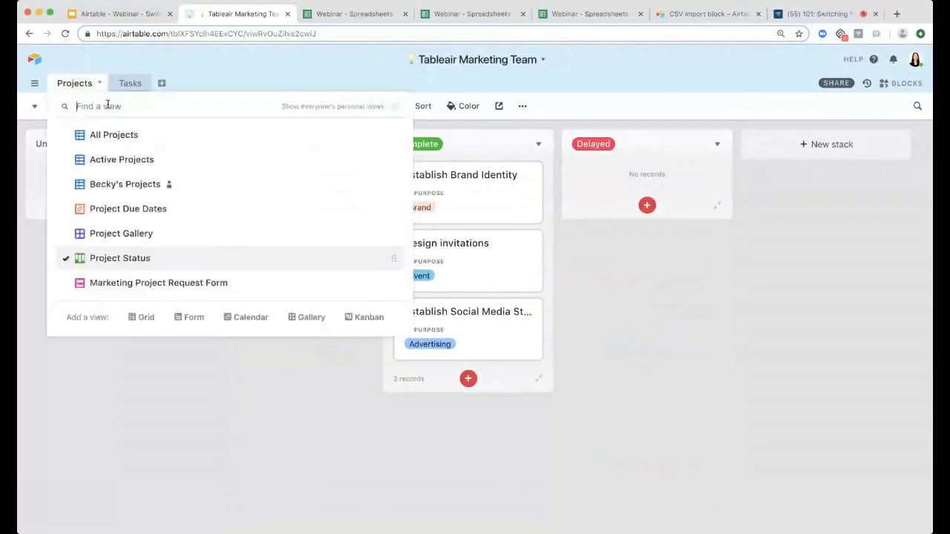
left_click(165, 282)
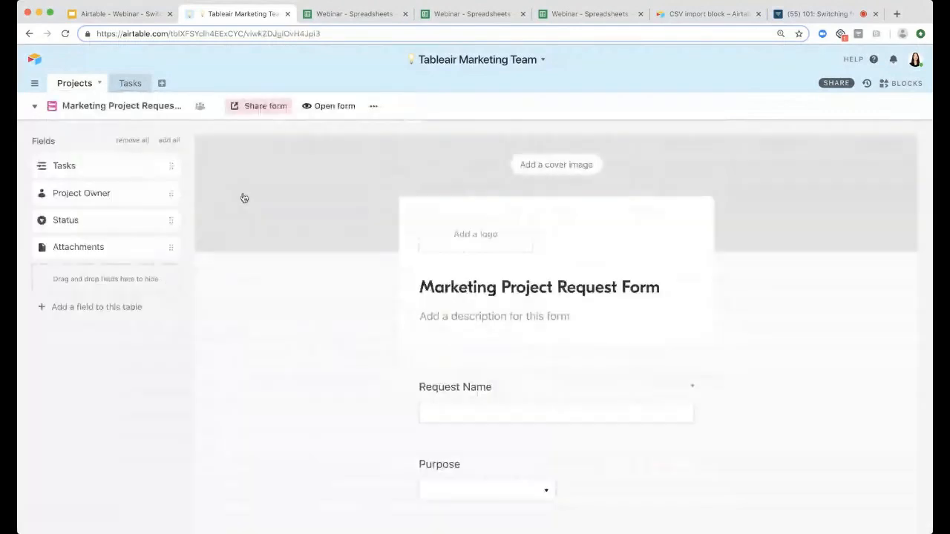
scroll(275, 270, "down", 2)
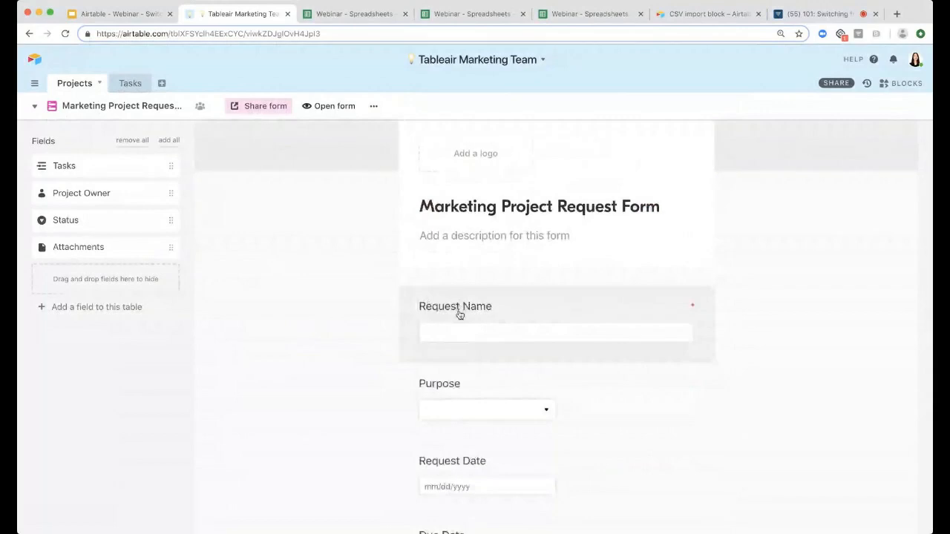
- Review the request form from title to submit area and inspect the settings of its Request Name and Purpose fields
scroll(459, 322, "down", 2)
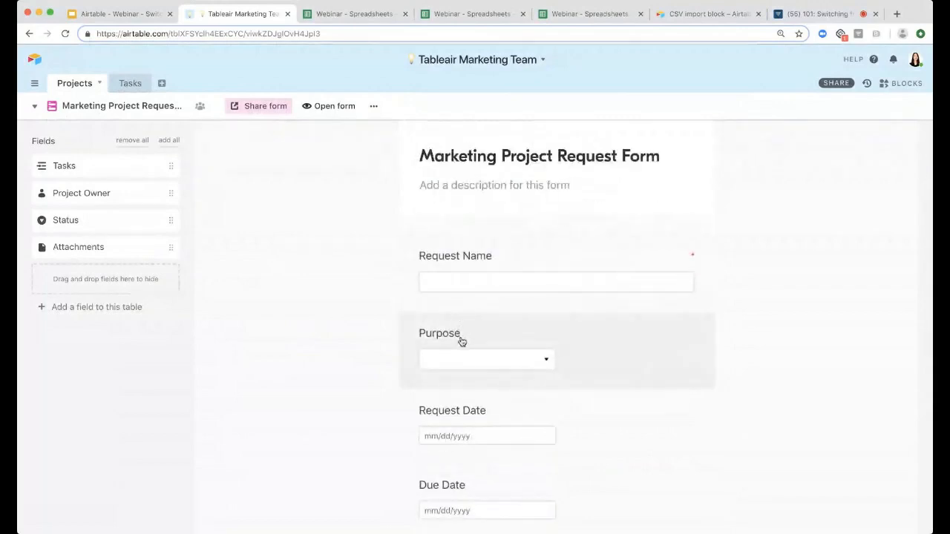
scroll(460, 340, "down", 1)
scroll(461, 341, "down", 3)
scroll(461, 341, "up", 2)
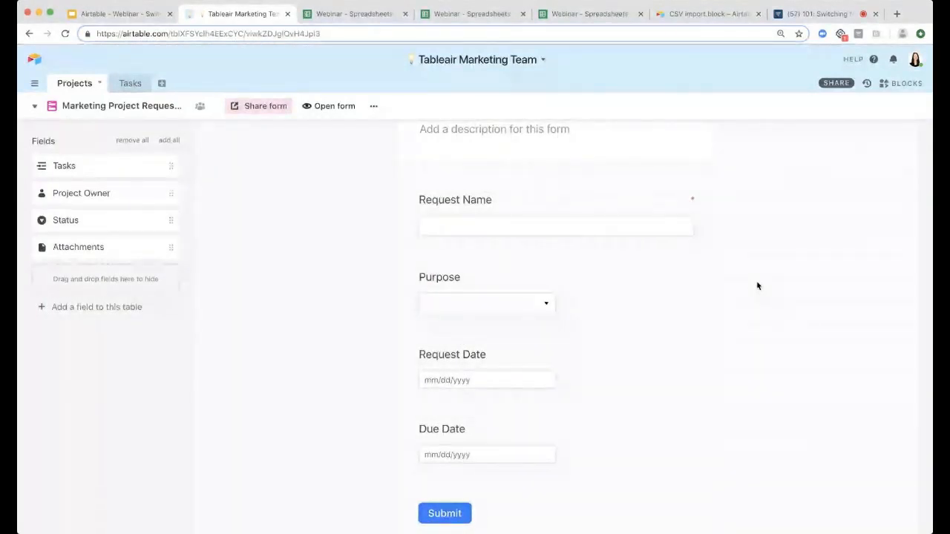
scroll(673, 218, "up", 3)
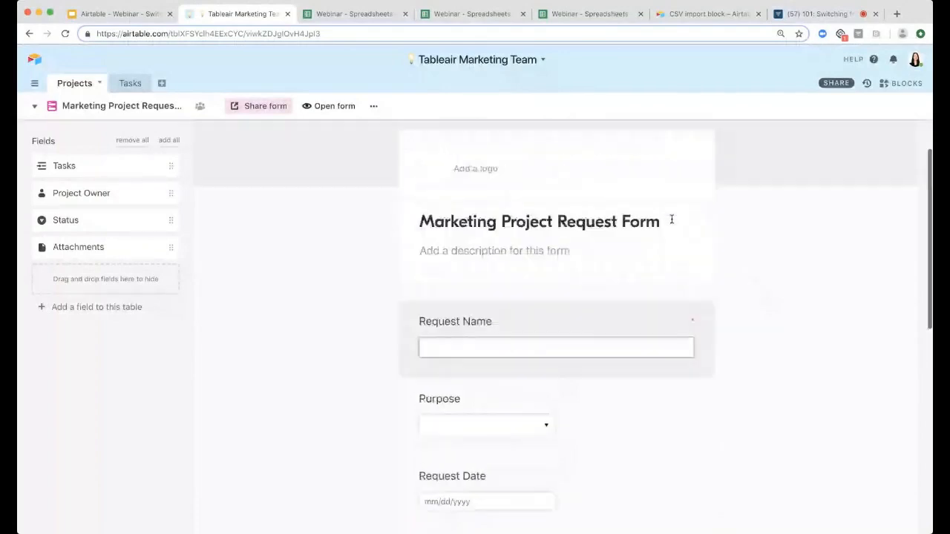
scroll(531, 209, "up", 1)
scroll(550, 354, "down", 1)
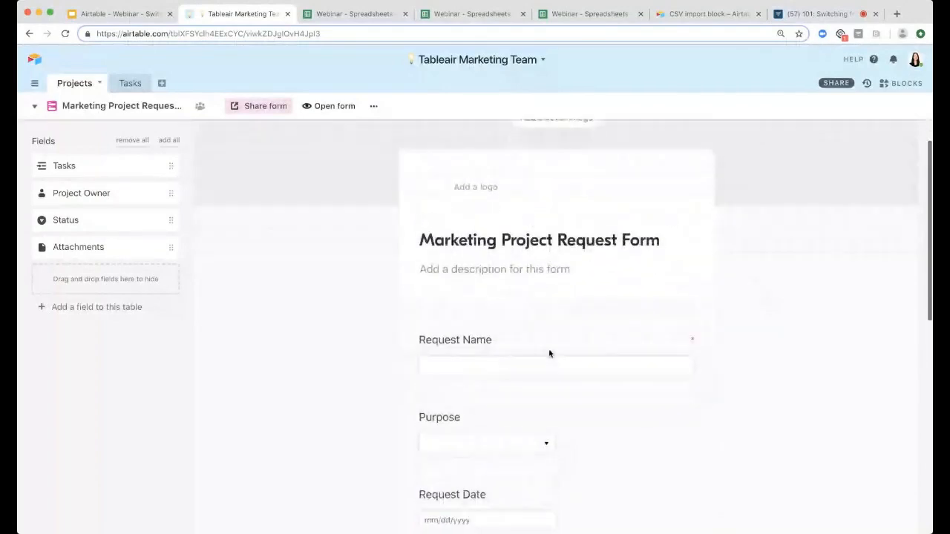
left_click(492, 344)
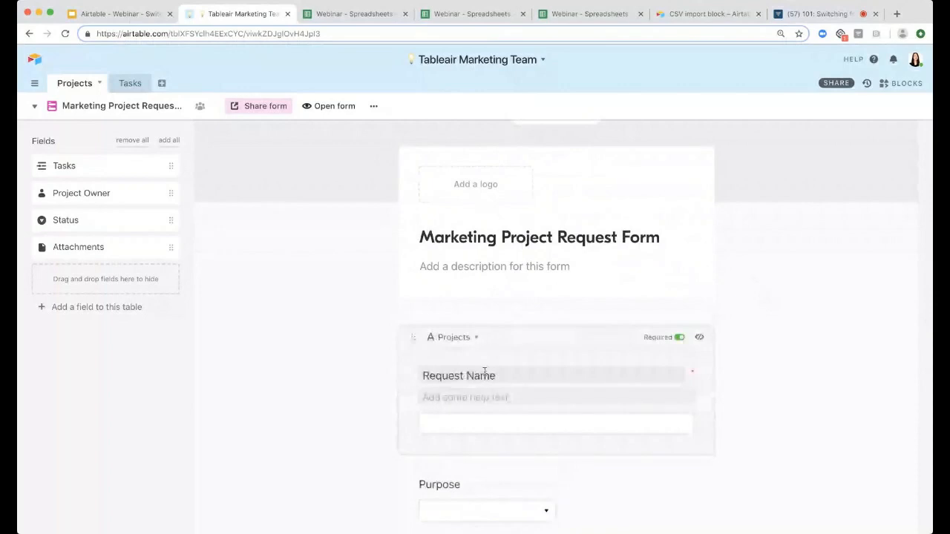
left_click(802, 348)
scroll(594, 311, "down", 3)
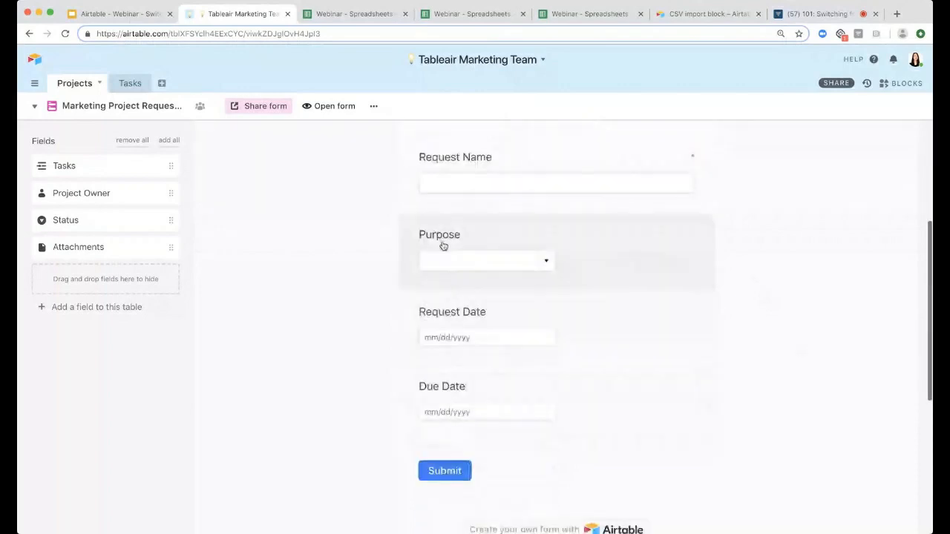
left_click(444, 260)
left_click(850, 279)
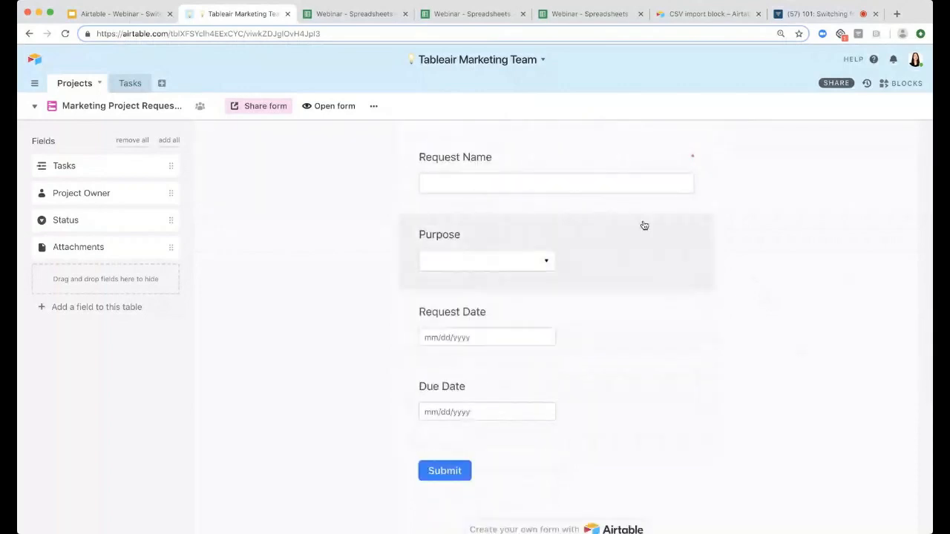
- Make the Purpose field required and add the help text "What is the purpose and goal of this project?"
scroll(643, 223, "up", 1)
left_click(630, 282)
left_click(680, 278)
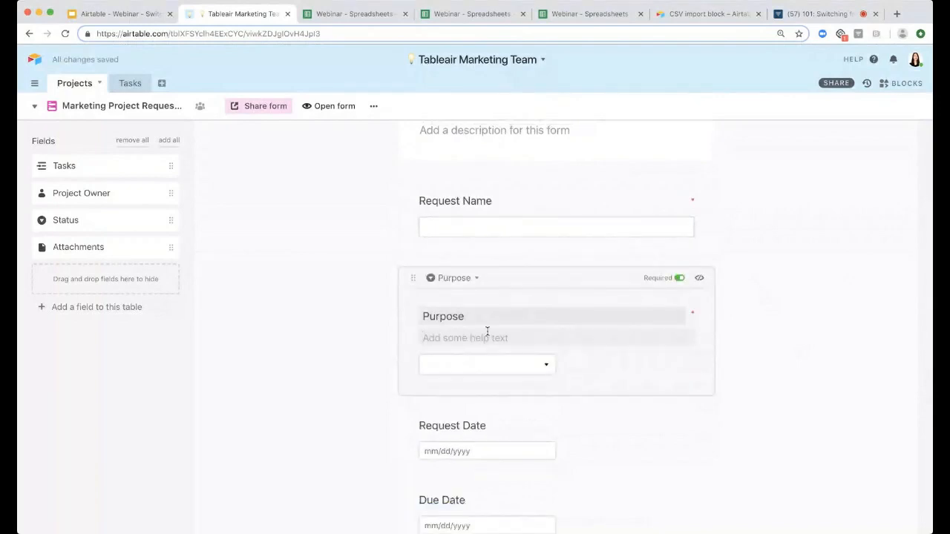
type("What is the purpose")
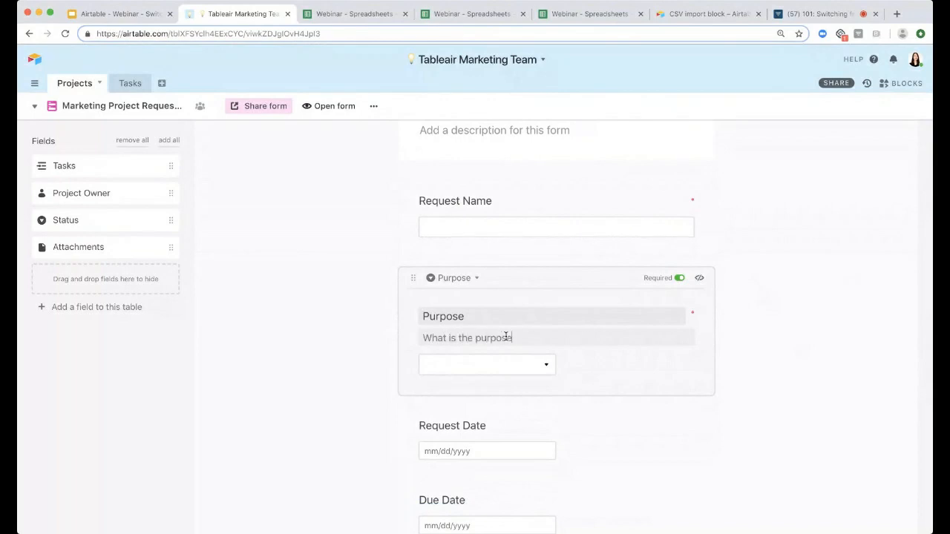
type(" and goal of this projec")
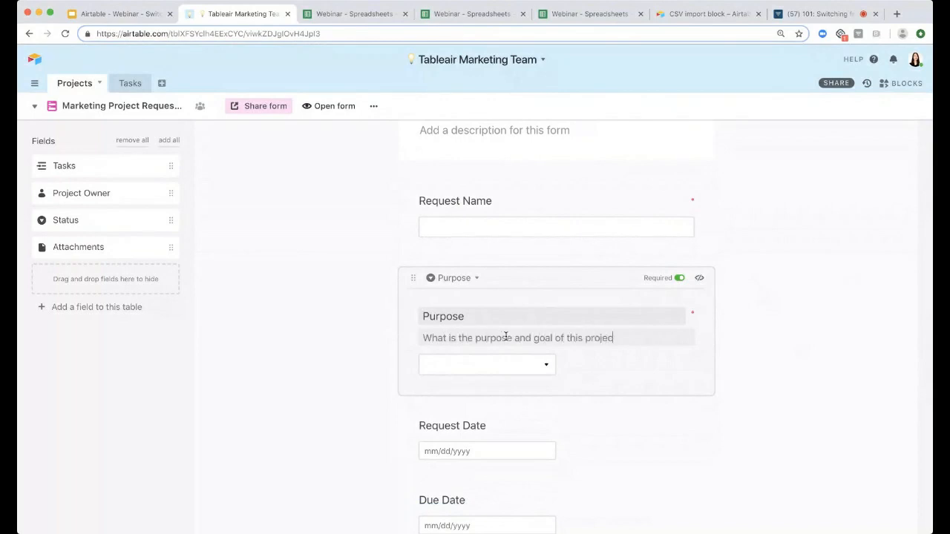
type("t?")
left_click(759, 328)
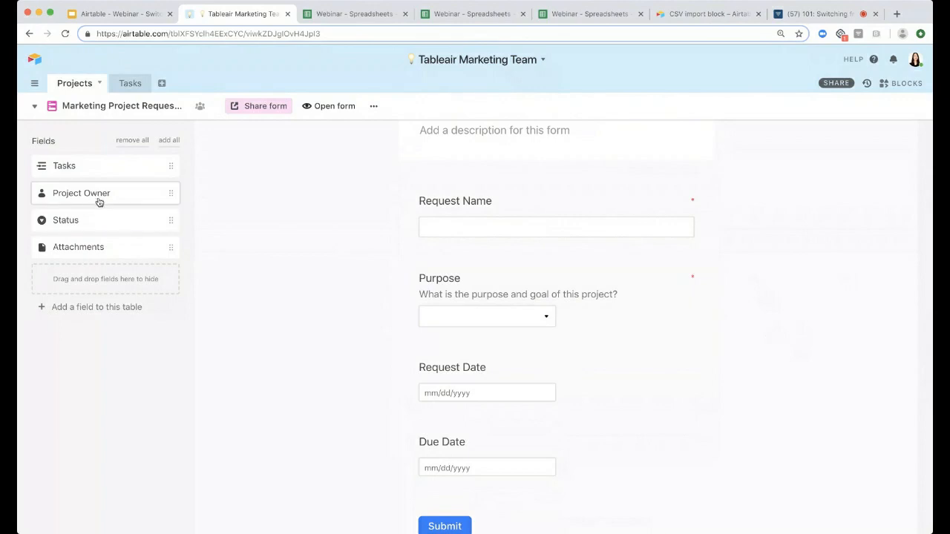
- Try adding the Project Owner field to the form below Purpose, and move it back to the hidden fields
left_click_drag(94, 199, 533, 373)
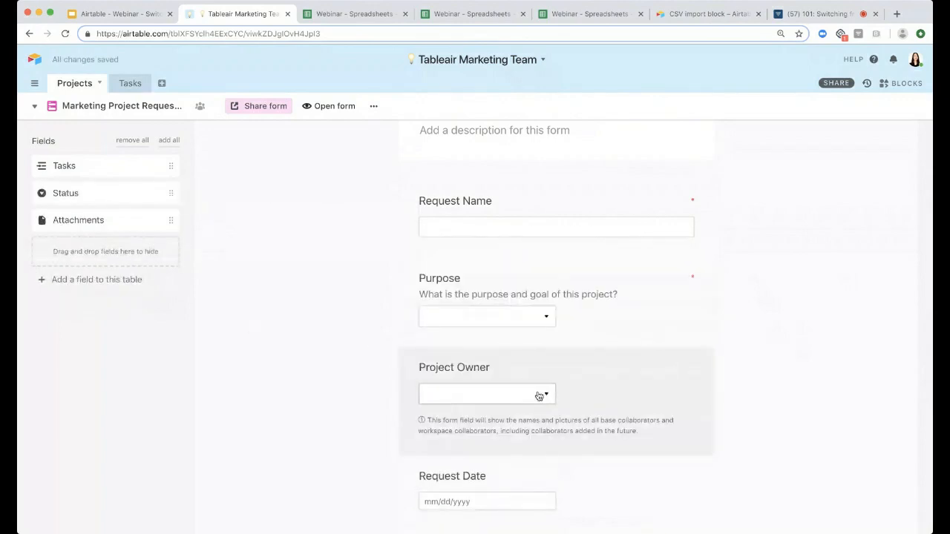
left_click_drag(636, 373, 117, 253)
- Open a preview of the request form through its private share link
scroll(313, 334, "up", 5)
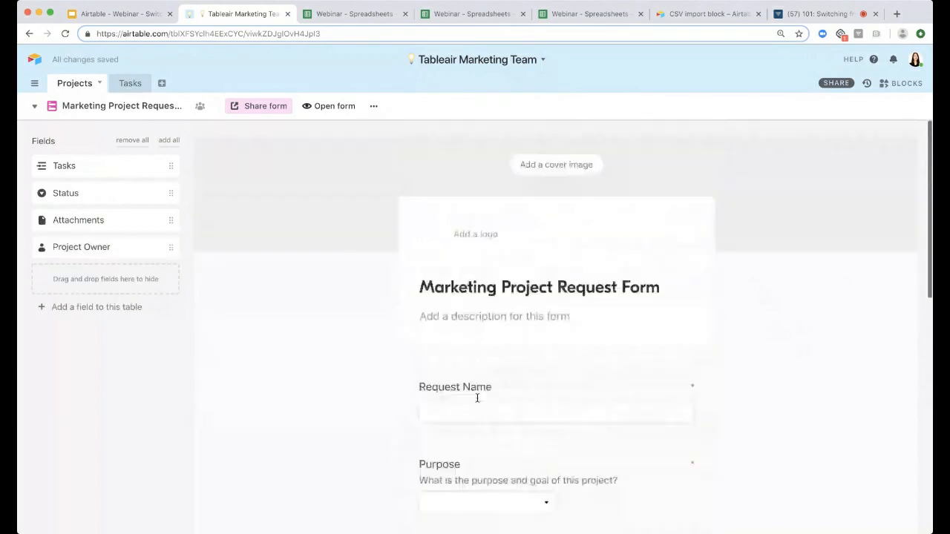
left_click(250, 106)
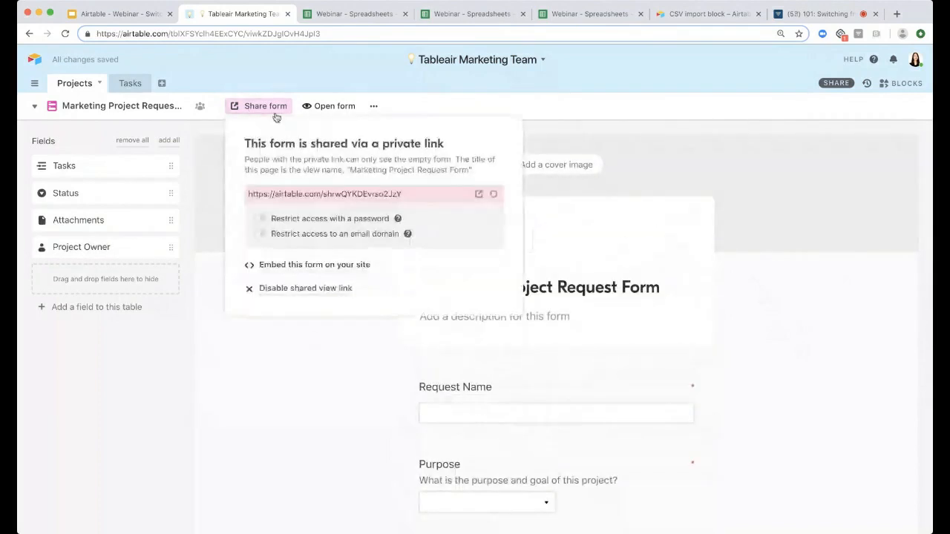
left_click(479, 194)
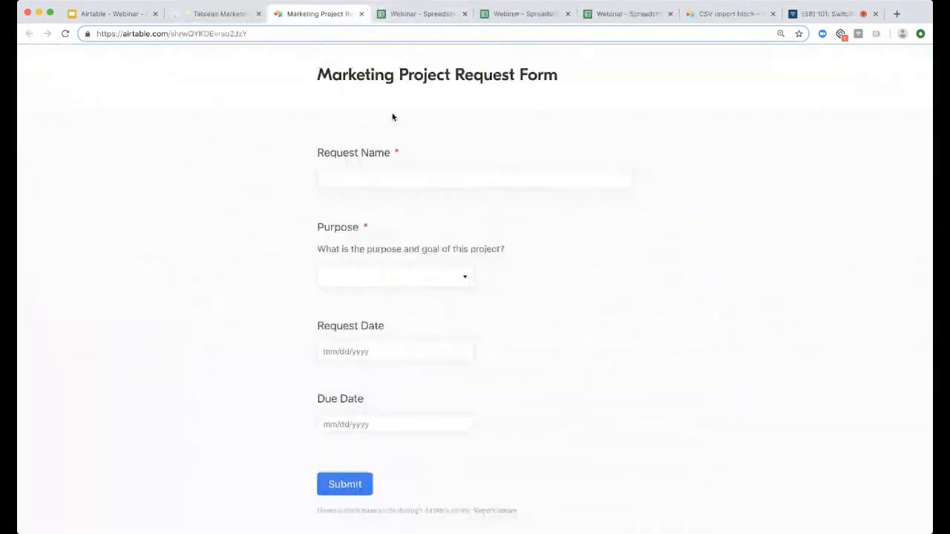
- Fill in the shared form with request name Project A, purpose Advertising and today's date as the Request Date
left_click(402, 182)
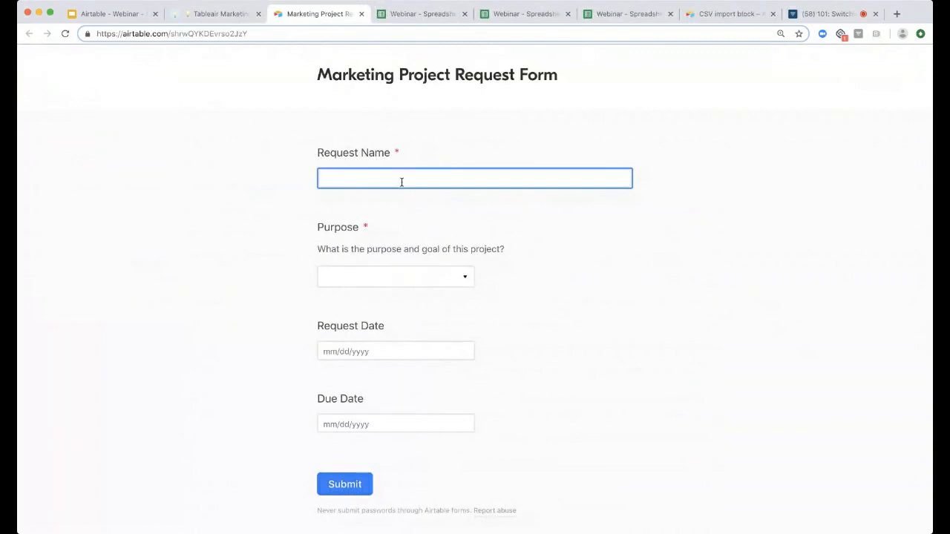
left_click(385, 277)
left_click(364, 317)
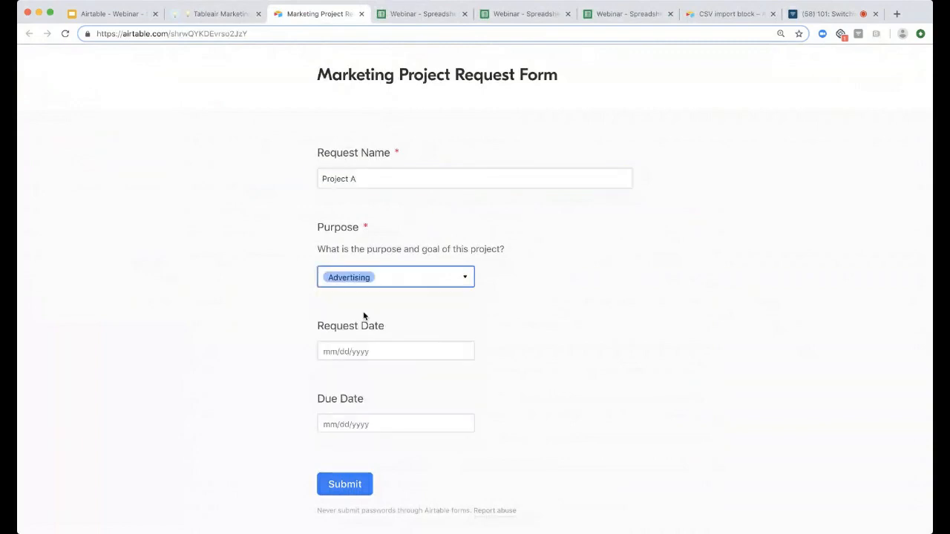
left_click(366, 349)
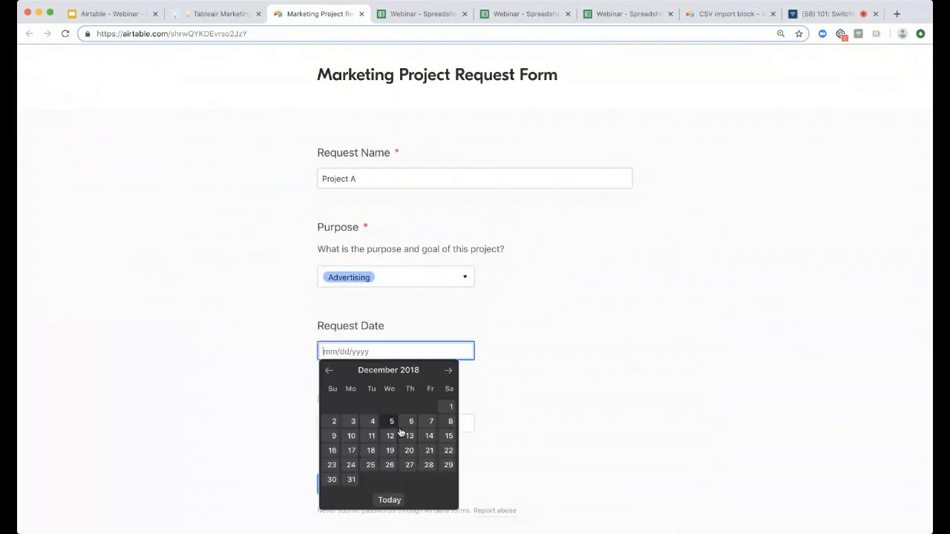
left_click(385, 501)
- Set the Due Date to February 1, 2019 and submit the form
left_click(406, 427)
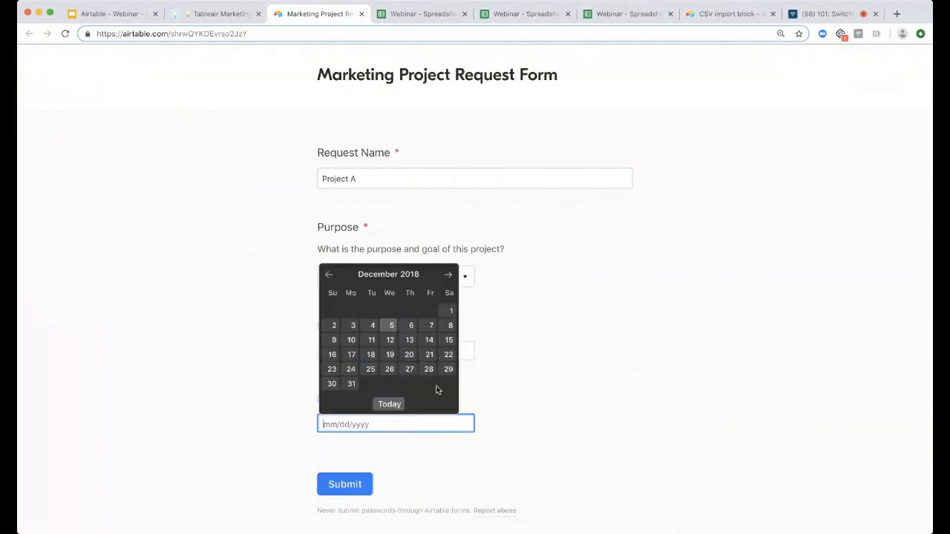
left_click(450, 276)
left_click(450, 276)
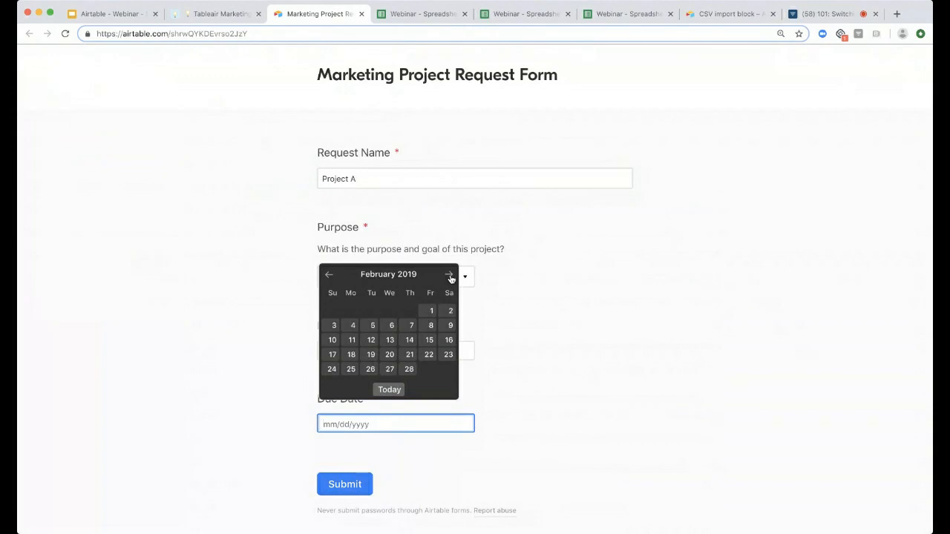
left_click(432, 312)
left_click(364, 485)
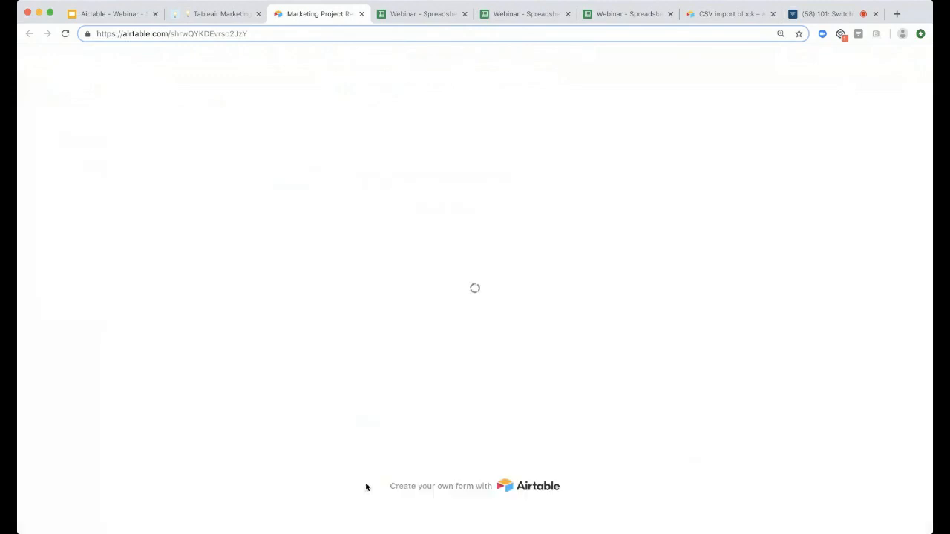
- Return to the Tableair Marketing Team base, switch to the All Projects view and select the Project A record
left_click(229, 13)
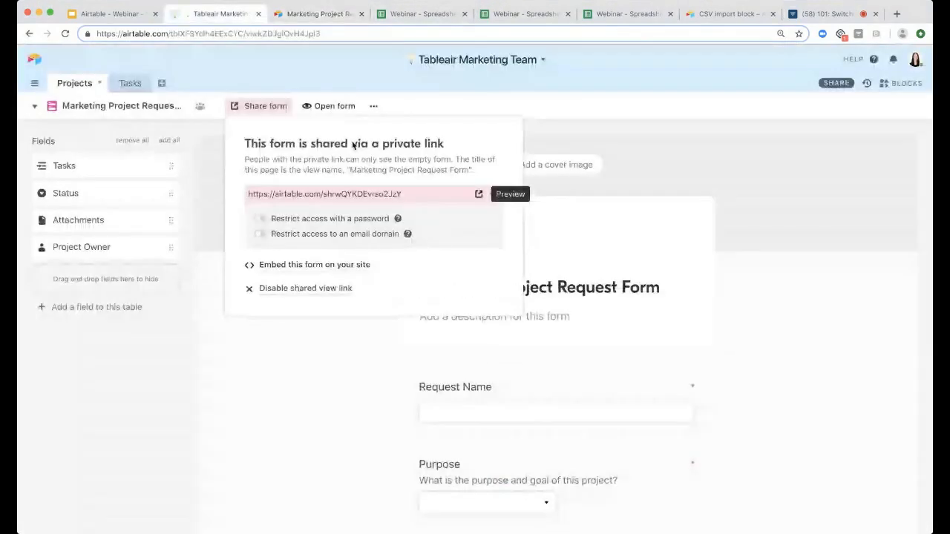
left_click(335, 352)
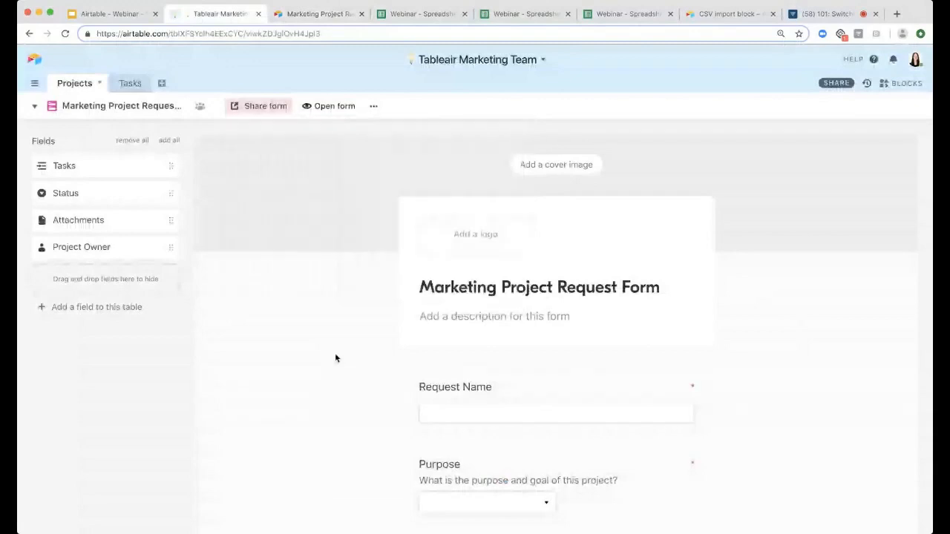
left_click(91, 107)
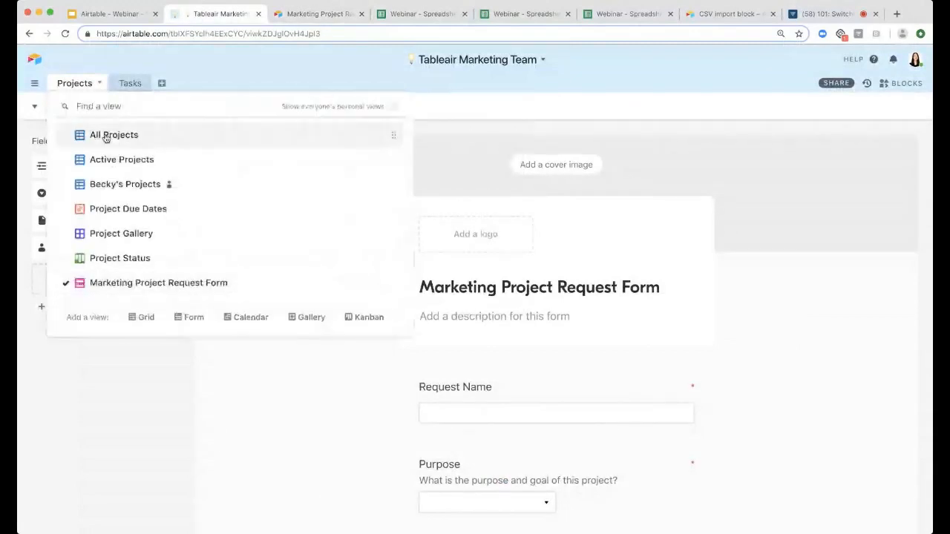
left_click(101, 131)
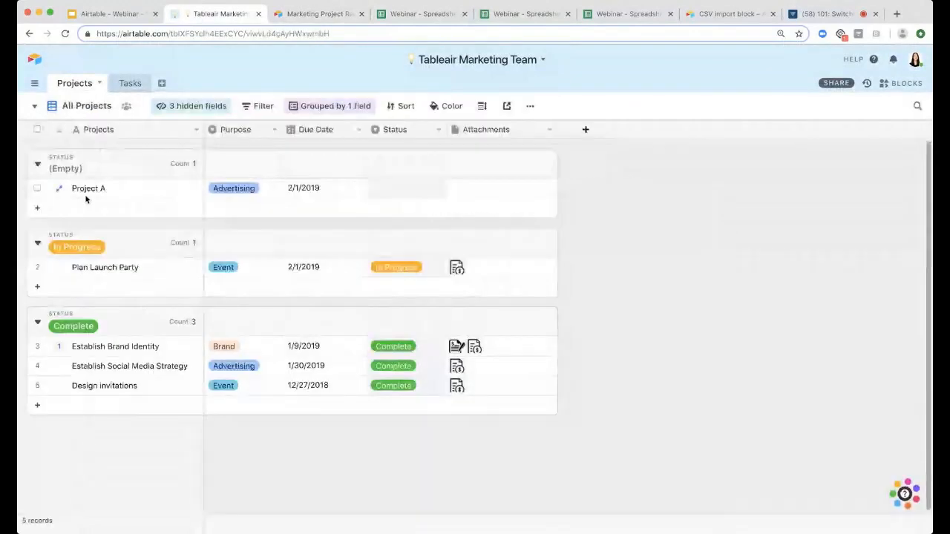
left_click(37, 188)
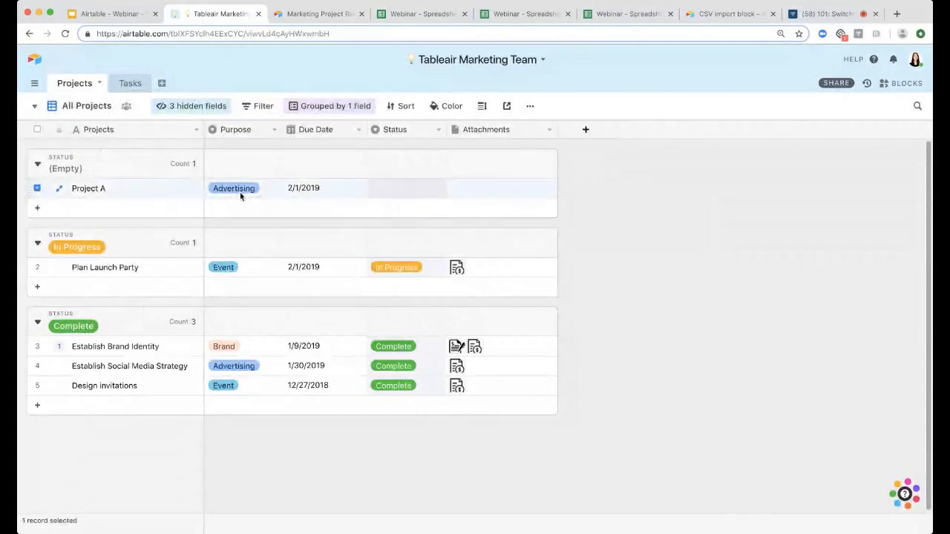
- Expand the Project A record and set its status to In Progress
left_click(60, 189)
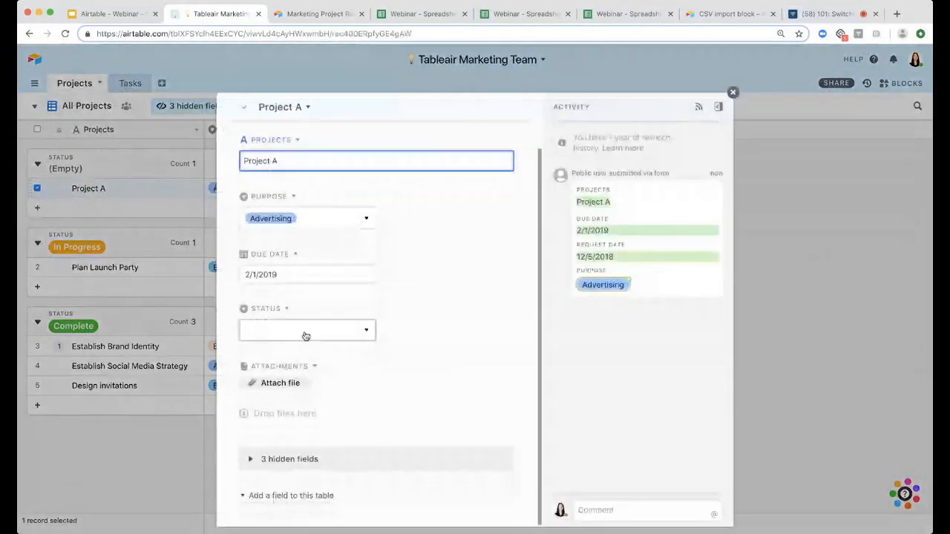
left_click(304, 333)
left_click(294, 391)
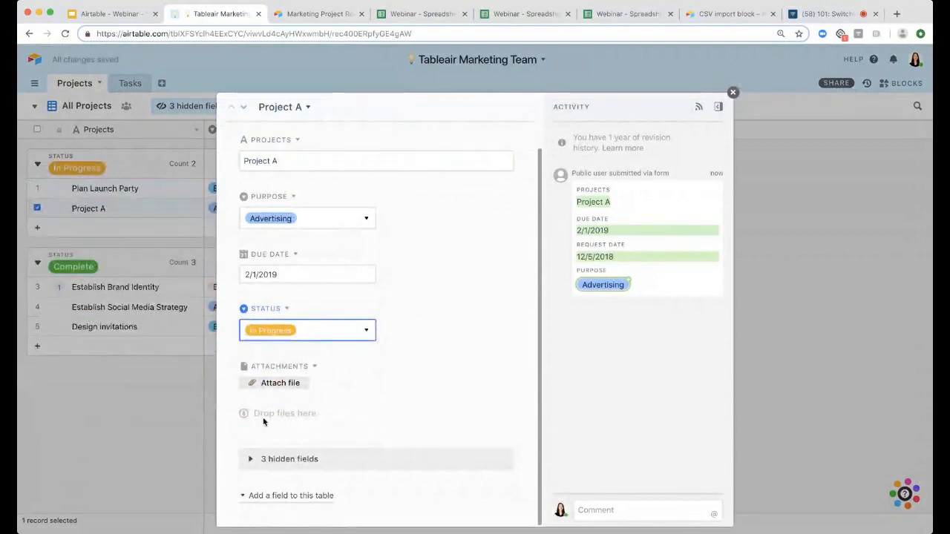
- View the file source options for Project A's attachments without adding a file, and close the expanded record
left_click(275, 382)
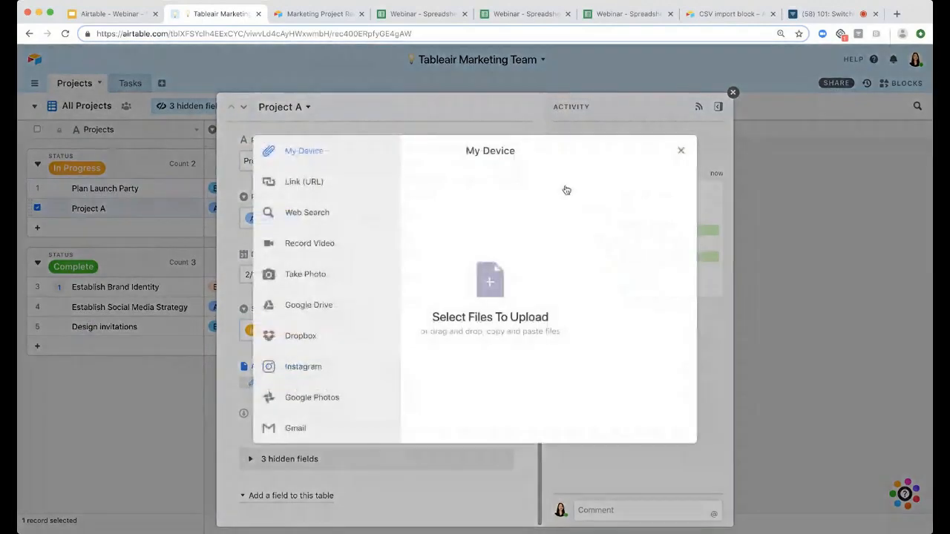
left_click(682, 151)
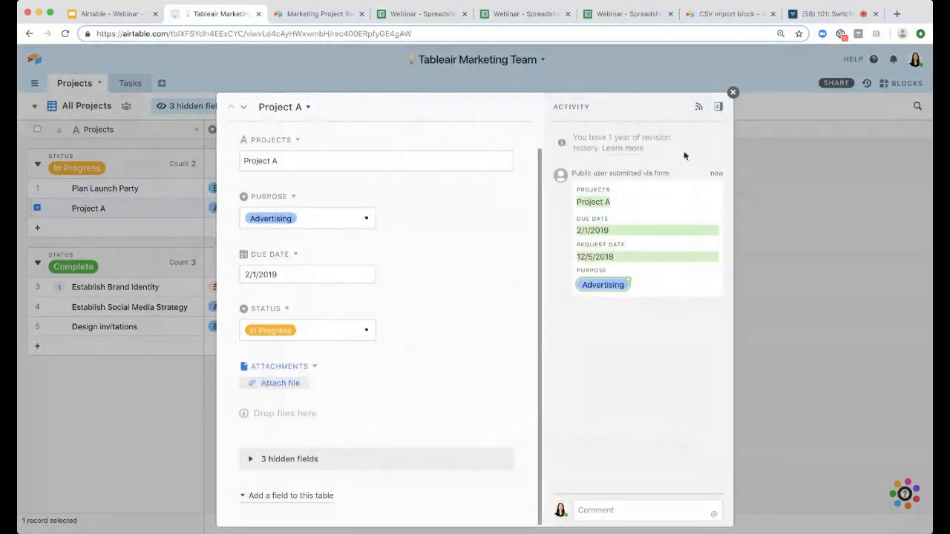
left_click(733, 92)
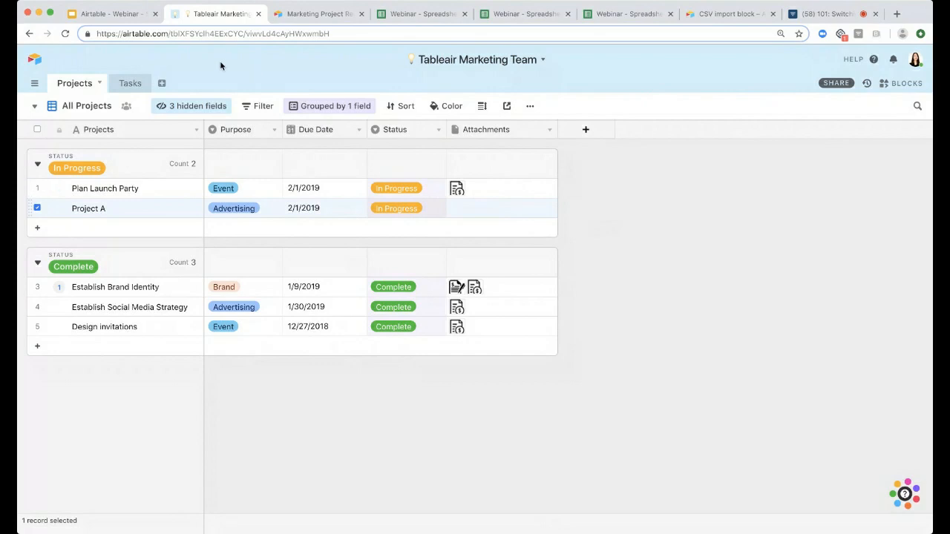
- Switch to the Tasks table and show its hidden Projects field in the All Tasks view
left_click(99, 130)
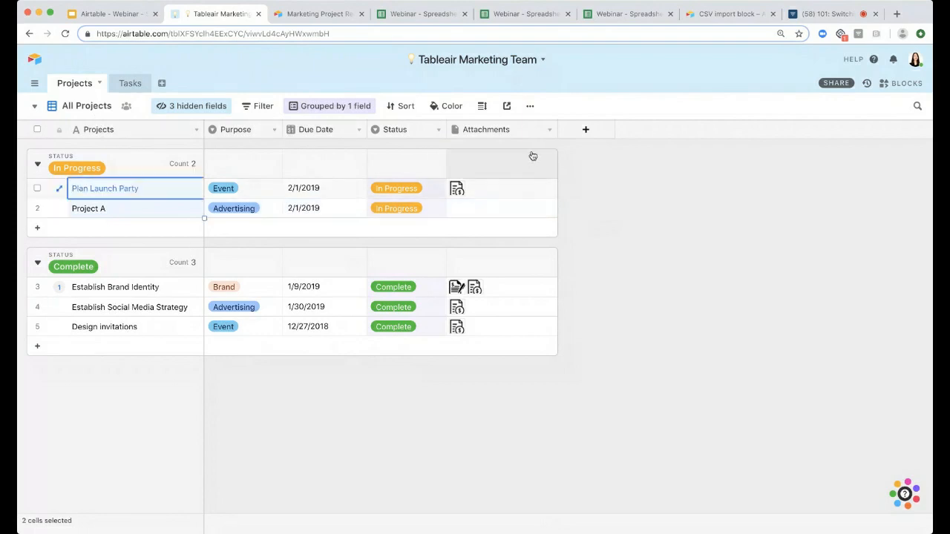
left_click(129, 84)
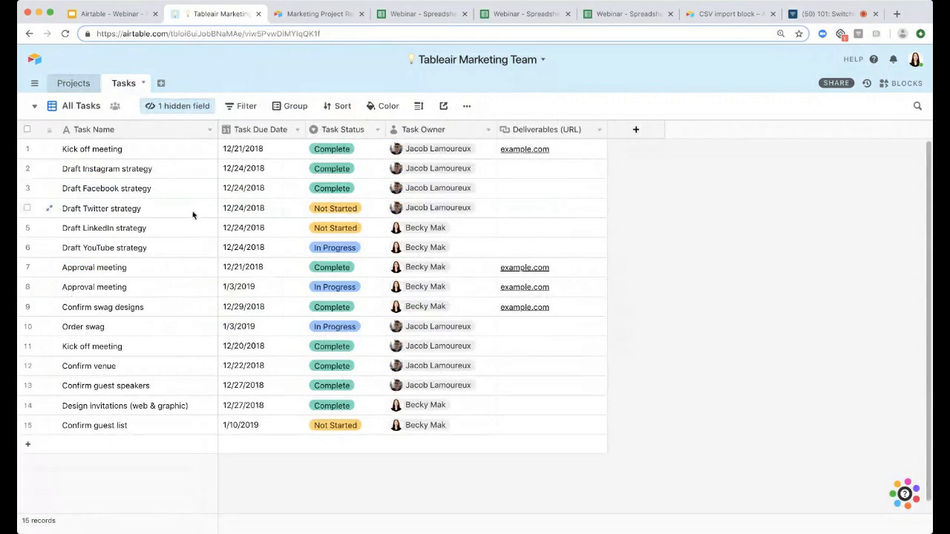
left_click(187, 109)
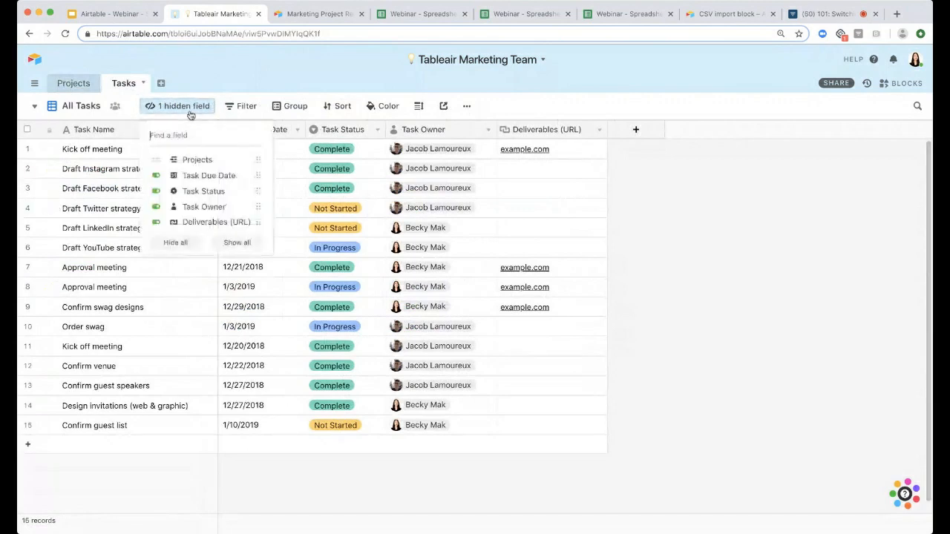
left_click(196, 160)
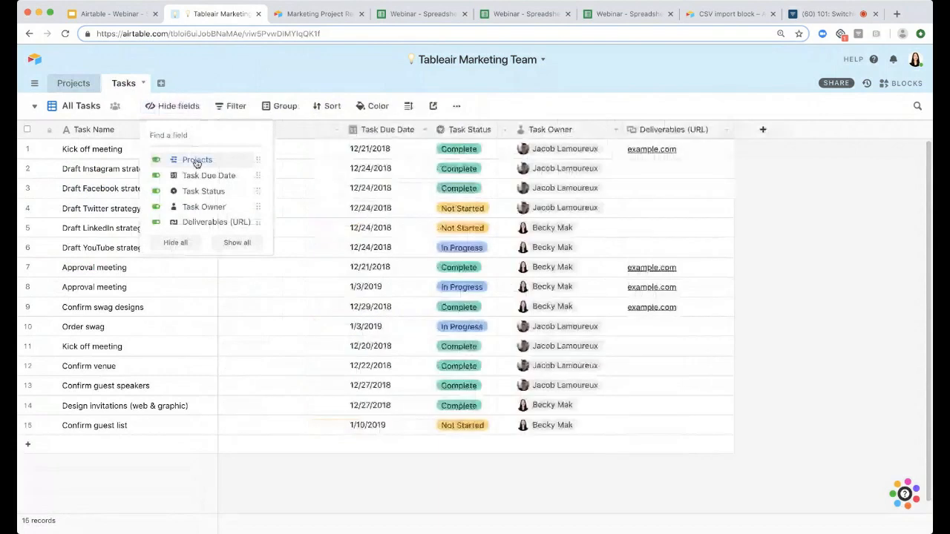
- Configure the Projects field in the Tasks table as a link to another record pointing to the Projects table, and save it
left_click(265, 77)
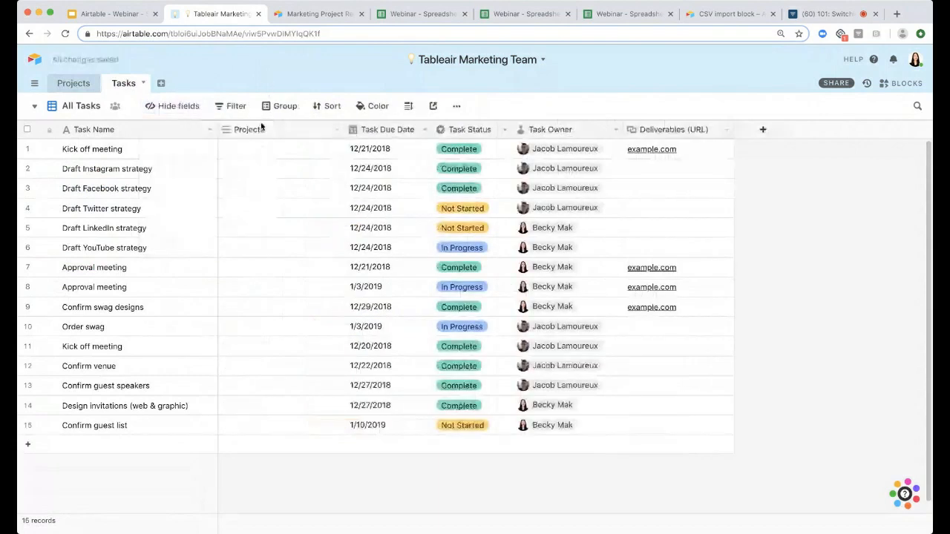
double_click(246, 132)
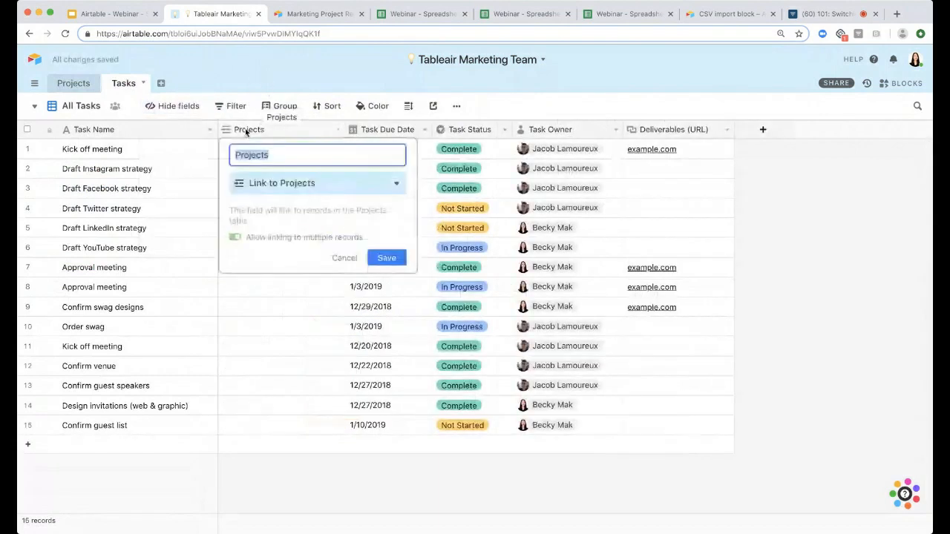
left_click(239, 186)
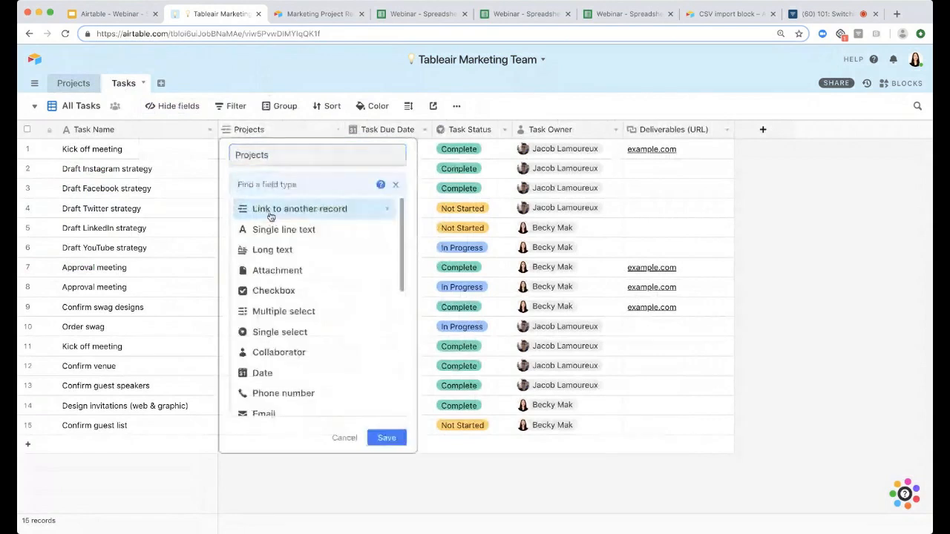
left_click(271, 213)
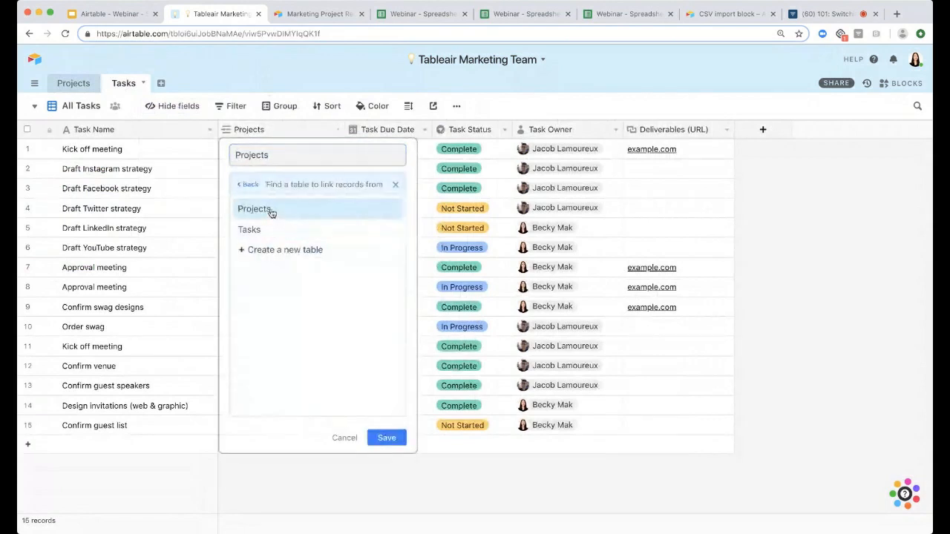
left_click(272, 213)
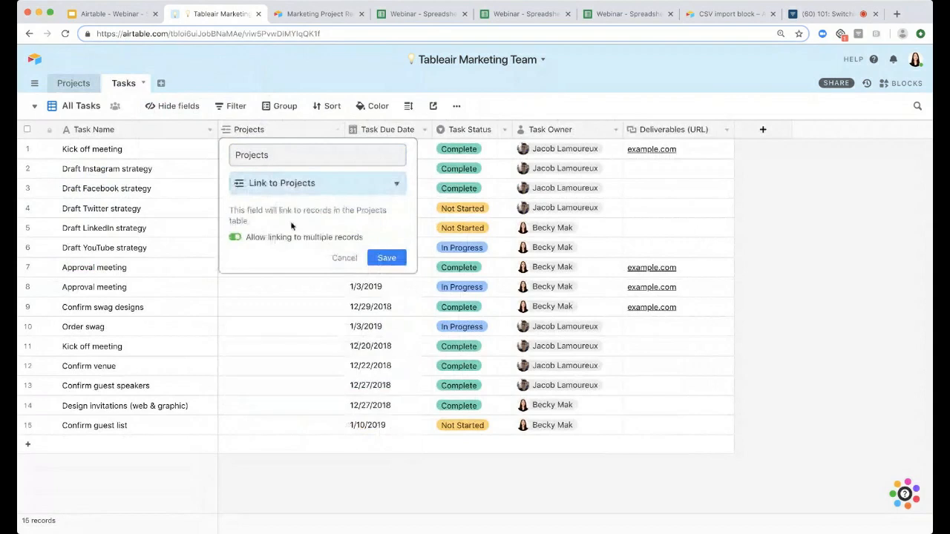
left_click(389, 258)
- Create a new linked record named Project B from the Projects cell of the first Kick off meeting task
left_click(235, 152)
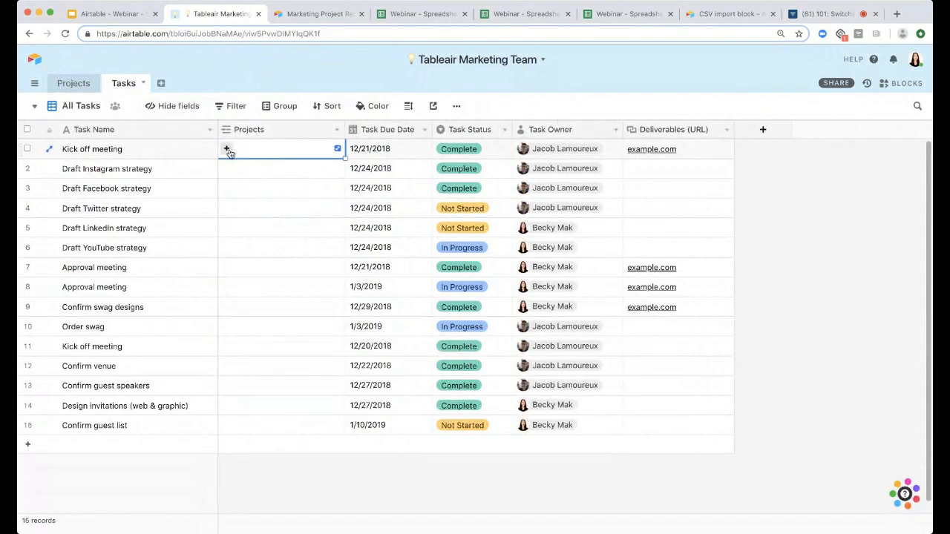
left_click(228, 150)
scroll(158, 210, "down", 1)
scroll(157, 210, "down", 1)
scroll(157, 211, "up", 1)
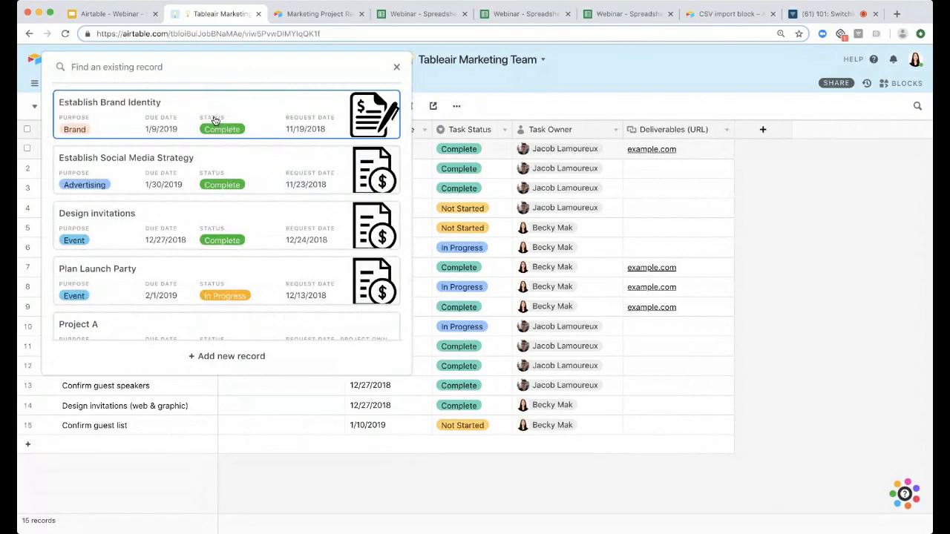
left_click(216, 358)
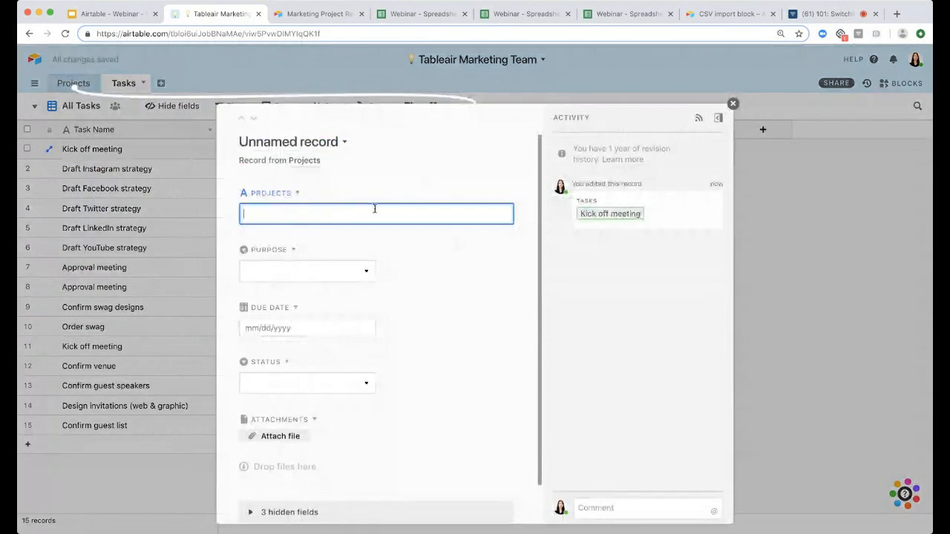
type("Project B")
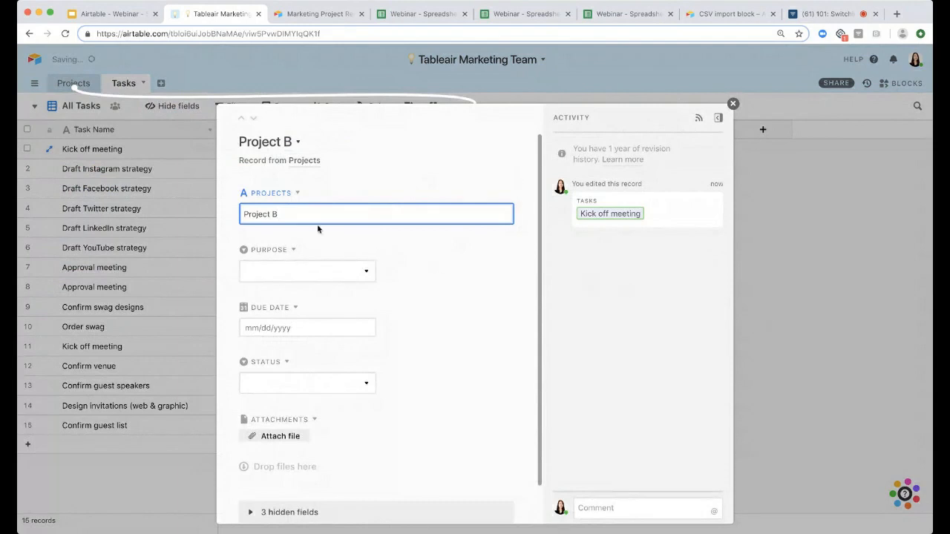
- Set Project B's purpose to Event and its due date to 12/20/2018, and close the expanded record
left_click(296, 274)
left_click(289, 354)
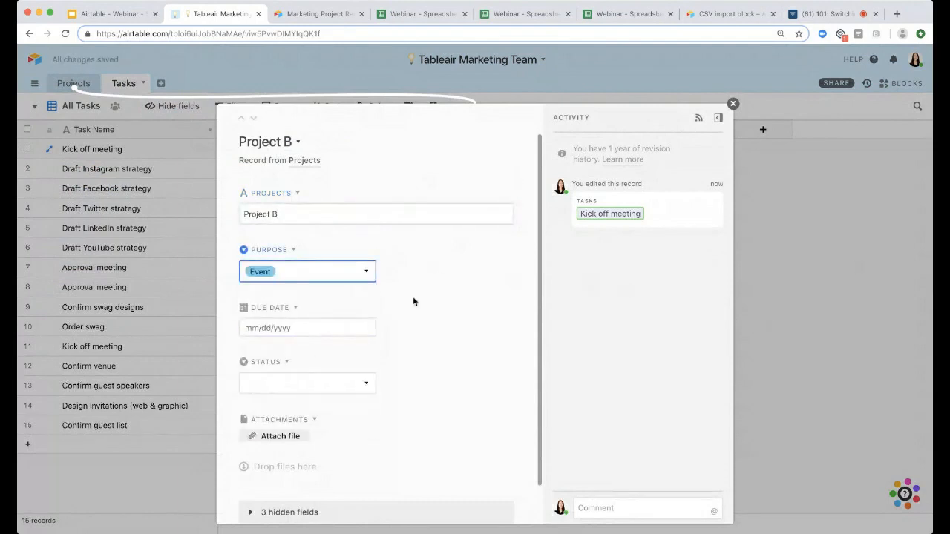
left_click(347, 327)
left_click(328, 433)
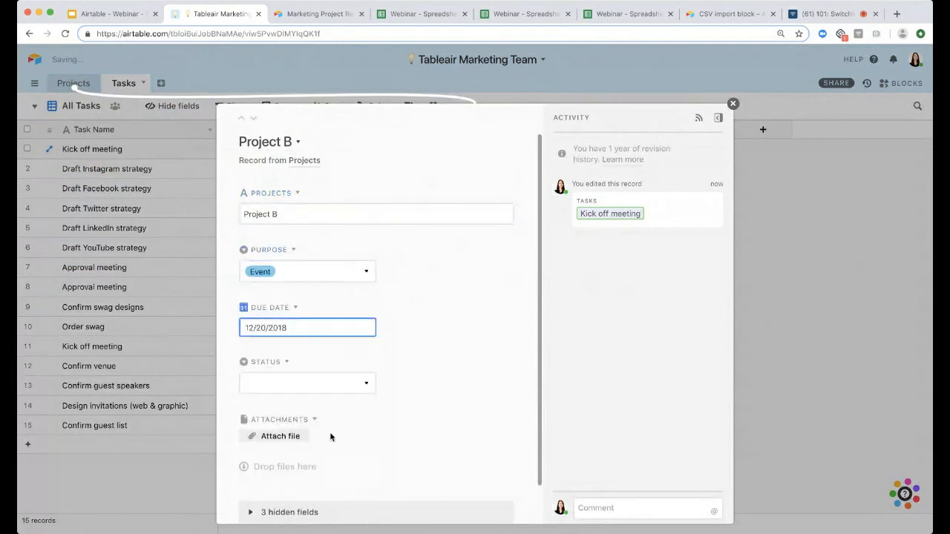
left_click(804, 306)
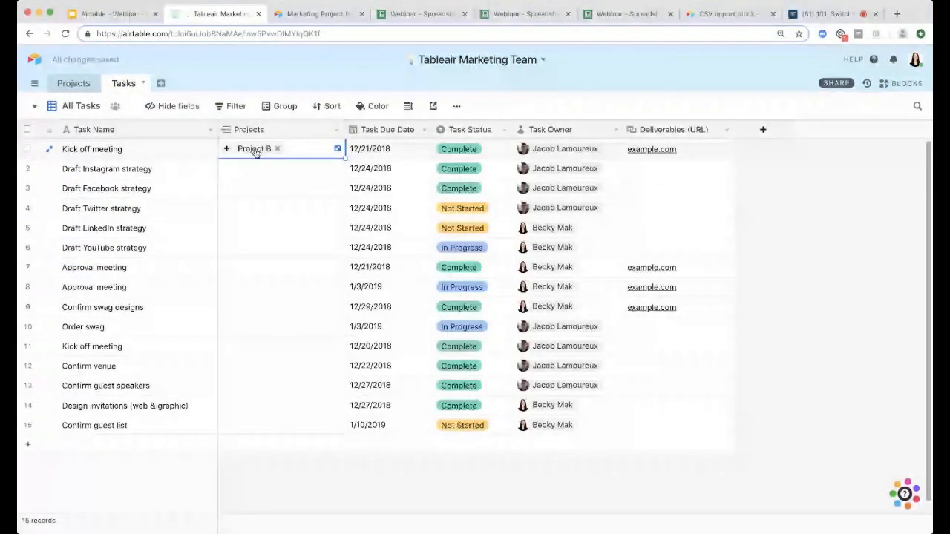
- Switch to the Projects table and set Project B's status to In Progress
left_click(74, 83)
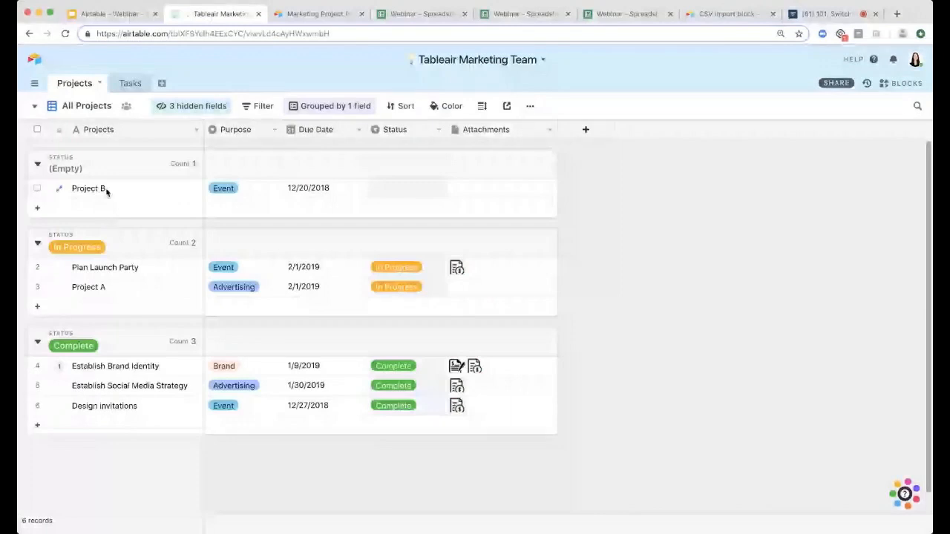
double_click(375, 188)
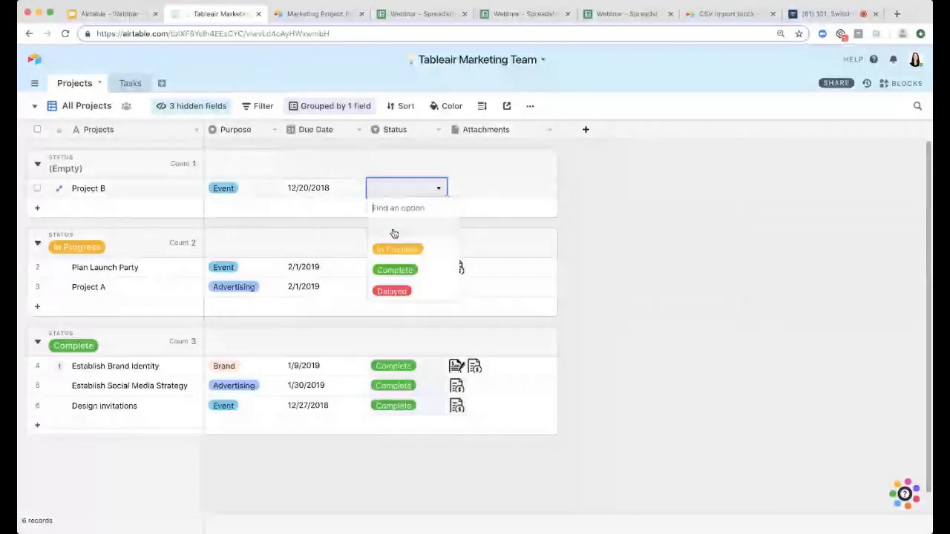
left_click(394, 249)
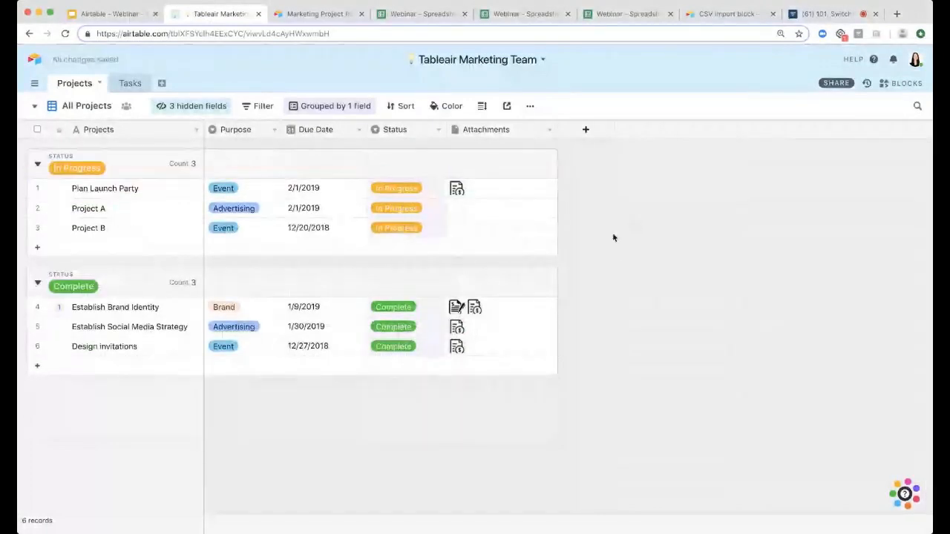
- In the Tasks table, replace Kick off meeting's Project B link with Establish Brand Identity and fill it down through Draft Twitter strategy
left_click(126, 84)
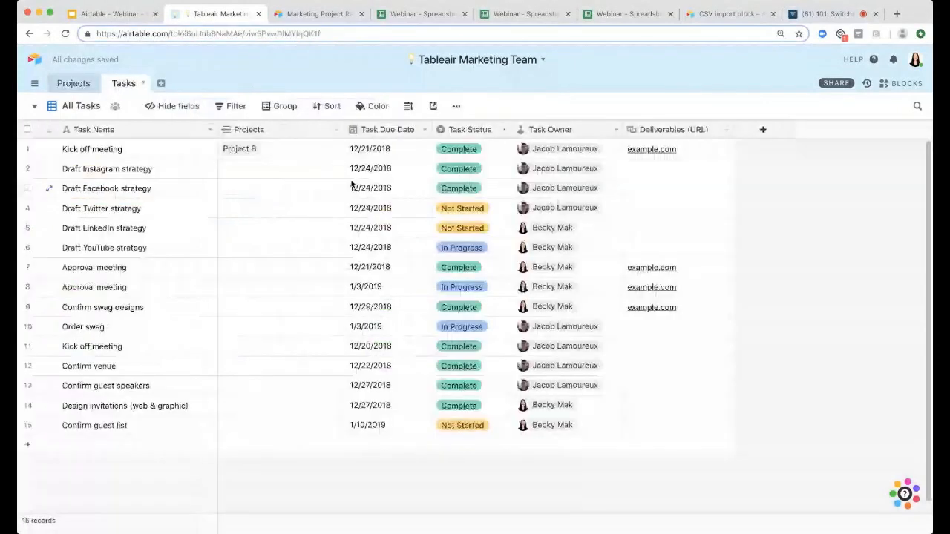
left_click(297, 151)
left_click(272, 152)
left_click(226, 151)
scroll(188, 188, "down", 1)
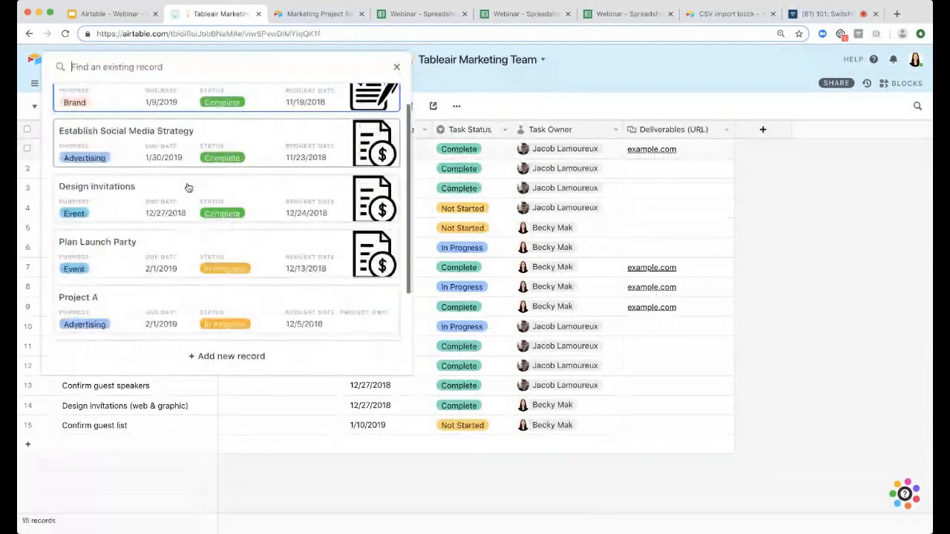
scroll(188, 148, "up", 1)
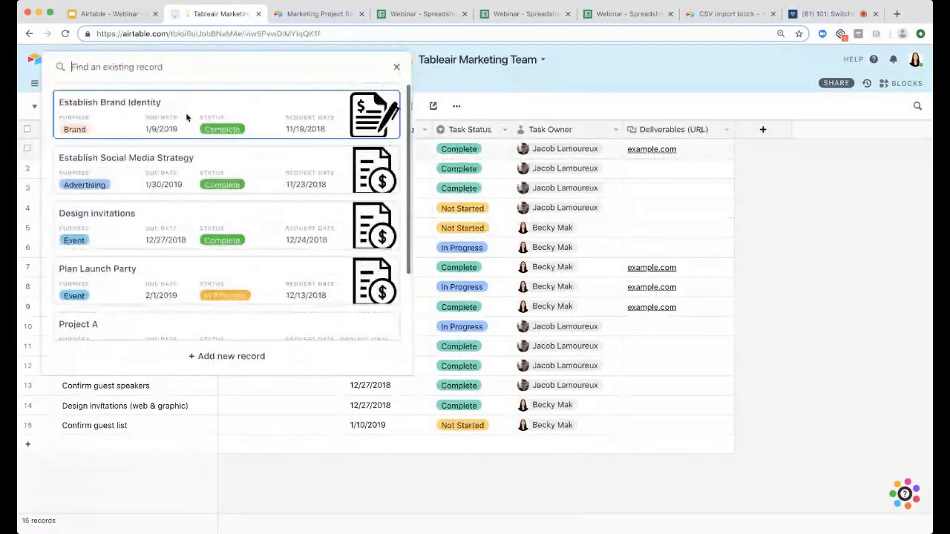
left_click(186, 112)
left_click_drag(345, 158, 341, 227)
- Link Draft LinkedIn strategy to Establish Social Media Strategy and fill the link down through the second Approval meeting task
left_click(227, 228)
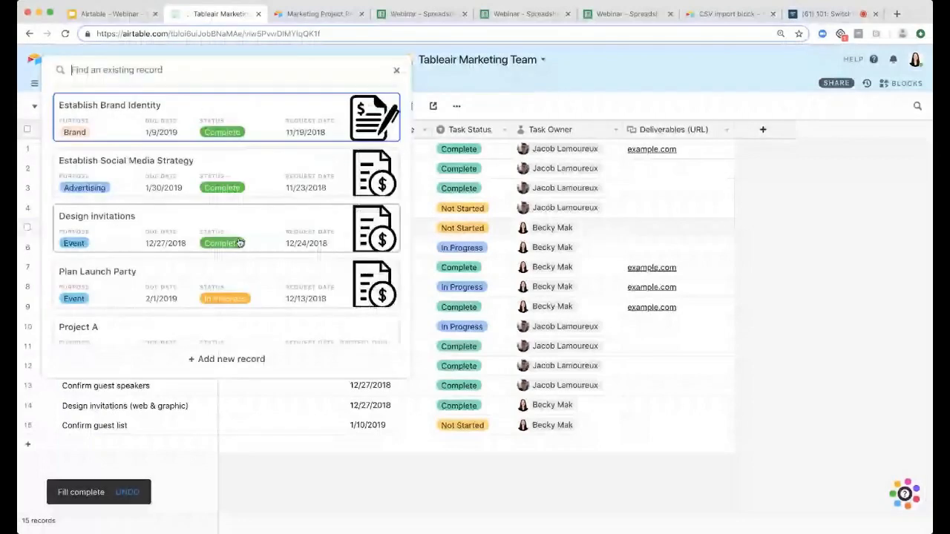
left_click(212, 173)
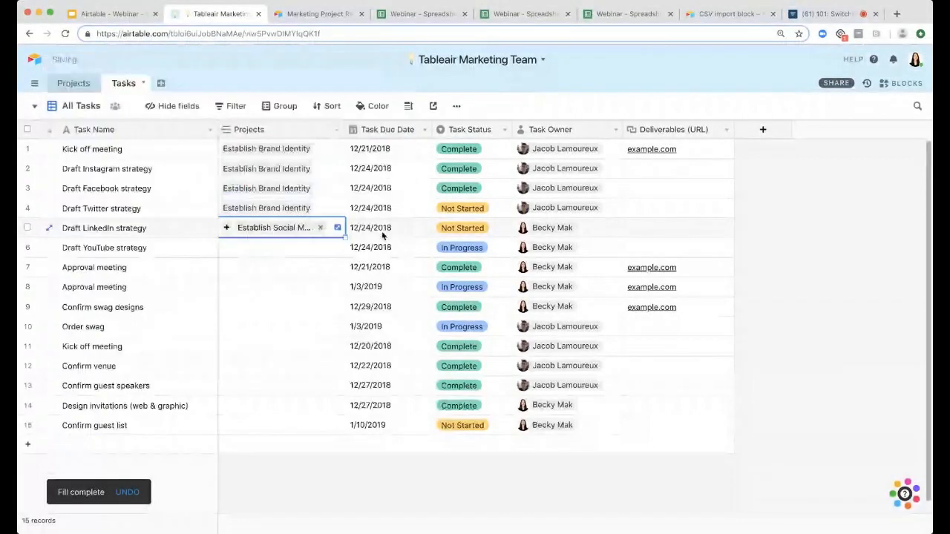
left_click_drag(351, 239, 260, 296)
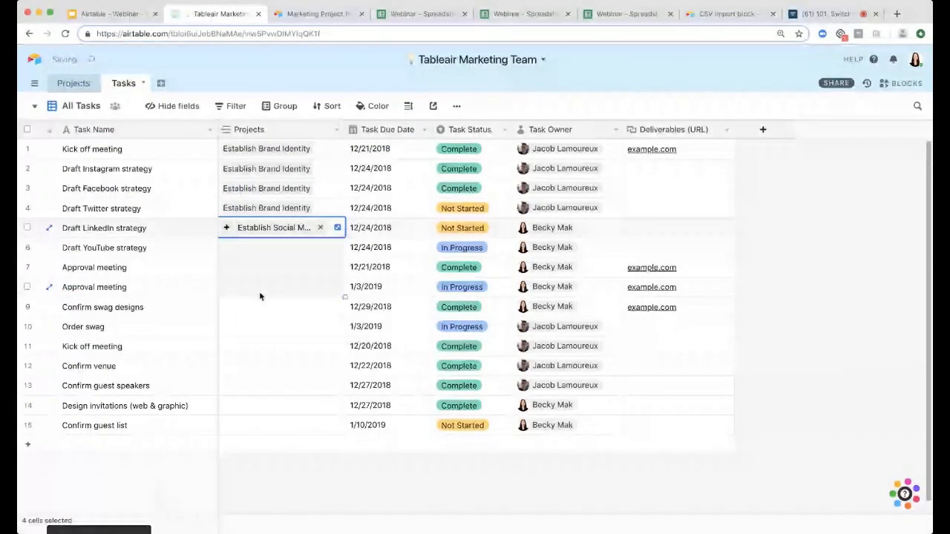
- Link Confirm swag designs to Plan Launch Party and fill the link down through Confirm guest speakers
left_click(227, 308)
left_click(227, 308)
left_click(313, 336)
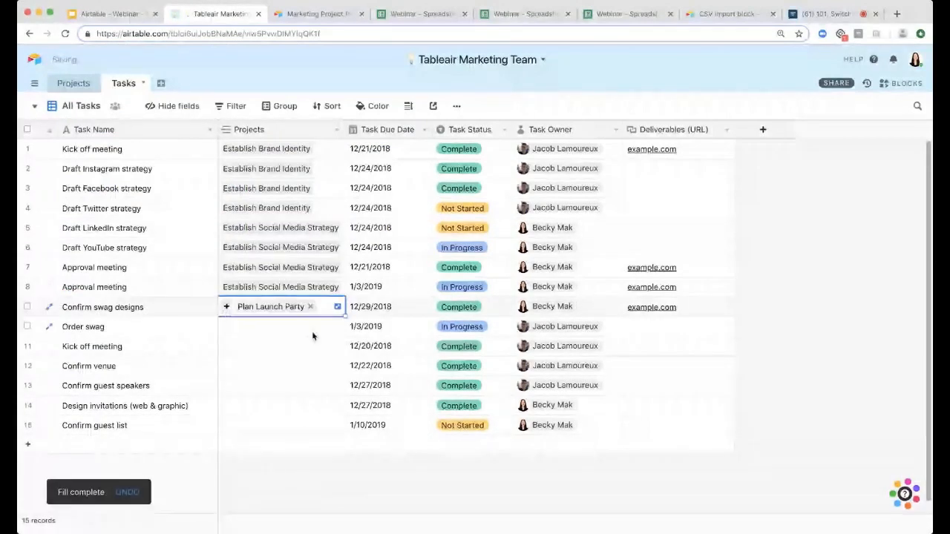
left_click_drag(344, 316, 334, 380)
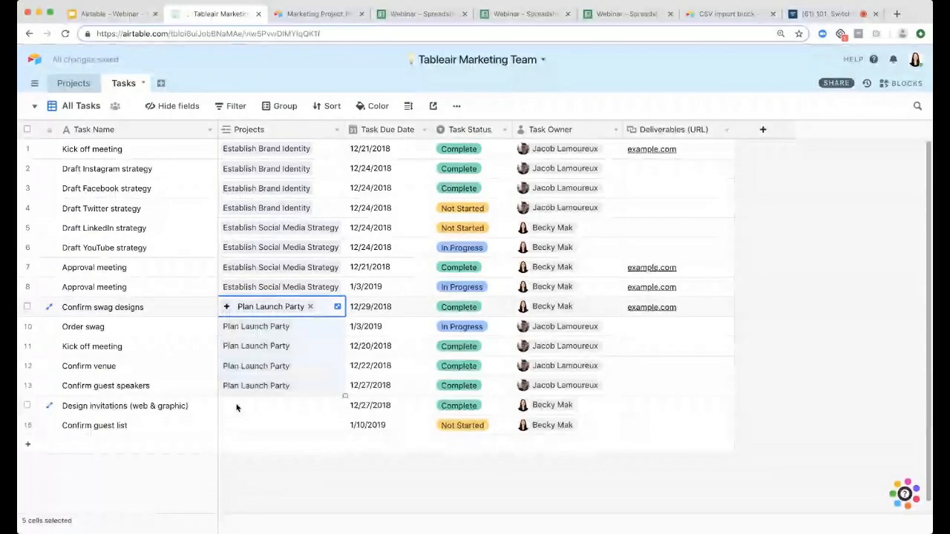
double_click(227, 401)
scroll(186, 371, "down", 2)
left_click(186, 360)
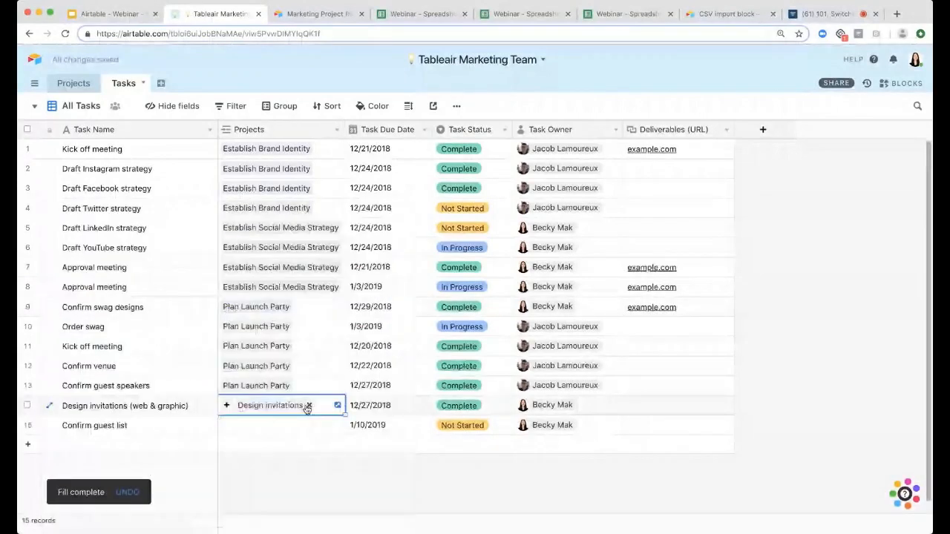
left_click(309, 406)
- Link the Design invitations (web & graphic) task to Project A and fill the link down to Confirm guest list
left_click(227, 407)
scroll(228, 409, "down", 2)
left_click(228, 410)
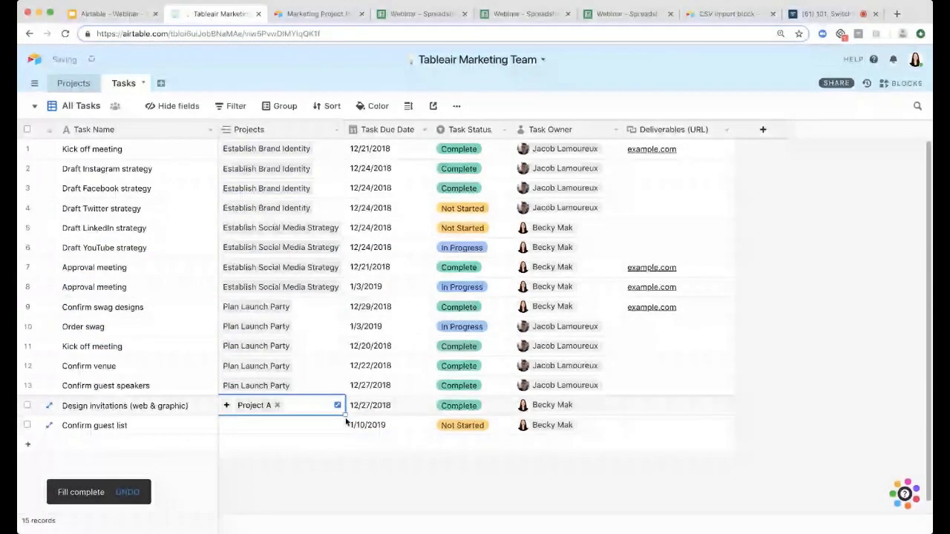
left_click_drag(346, 421, 310, 430)
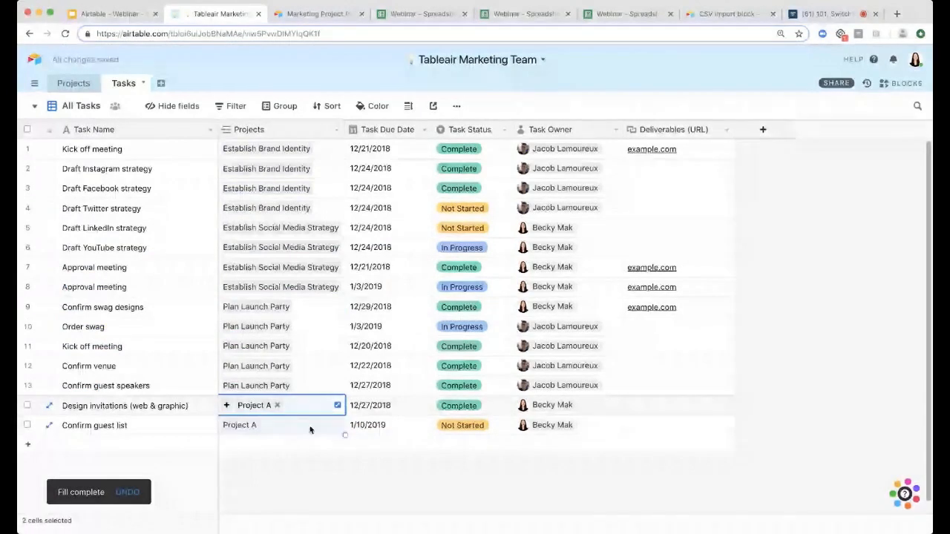
left_click(357, 465)
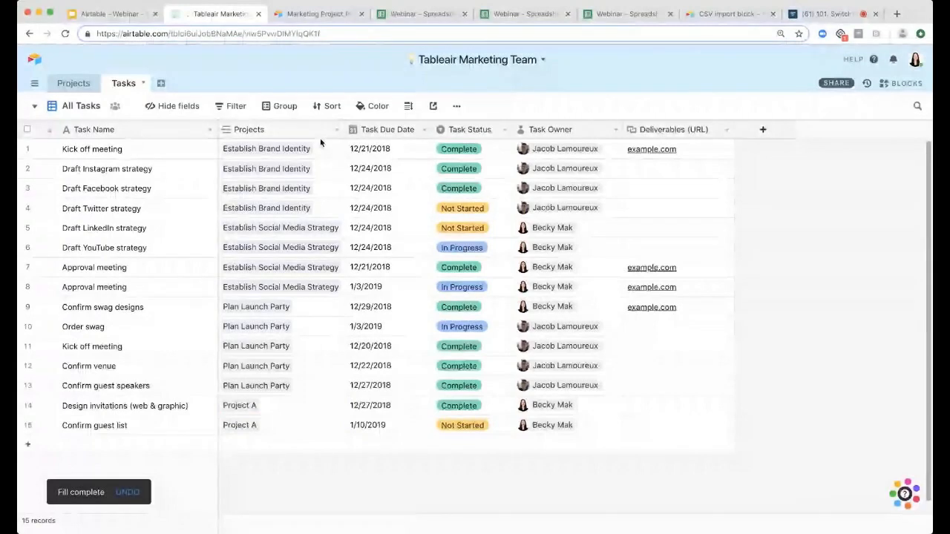
- Group the All Tasks view by the Projects field
left_click(281, 105)
left_click(309, 160)
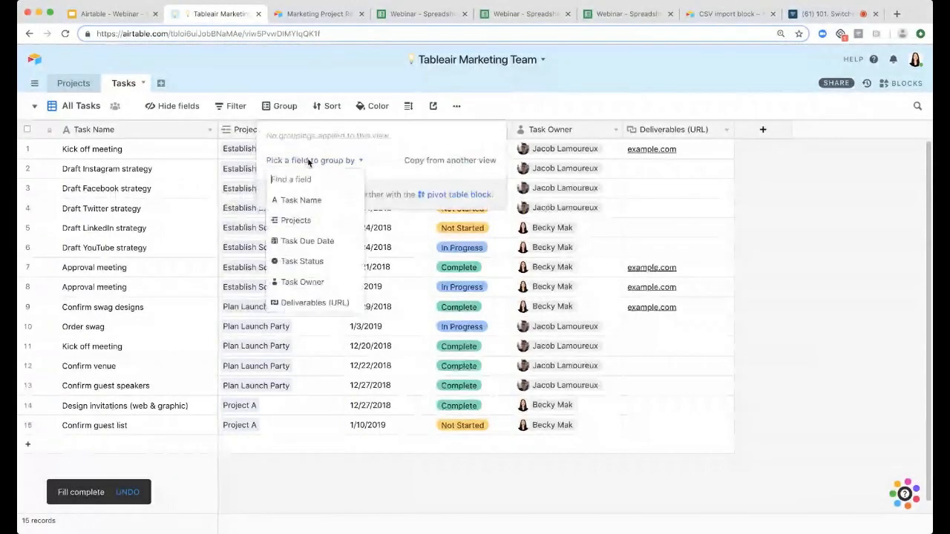
left_click(297, 221)
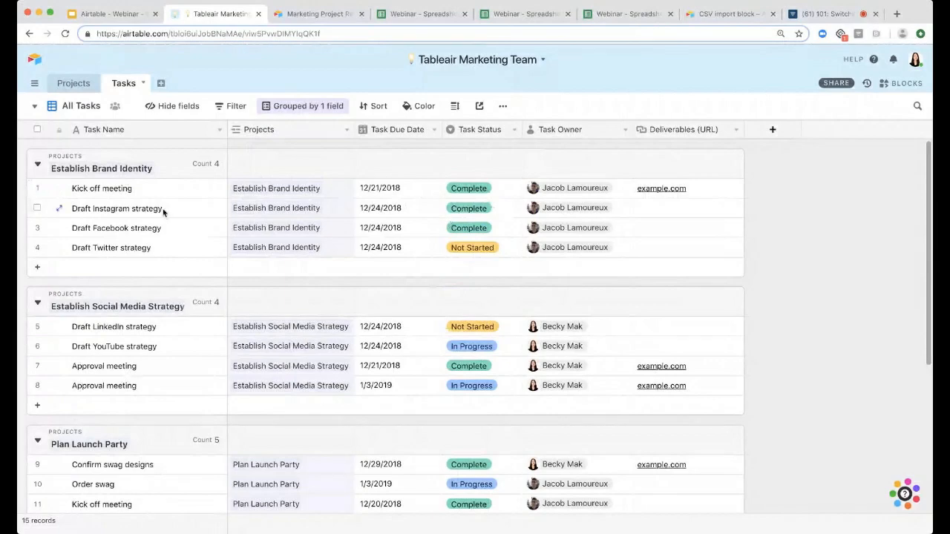
- Expand the Establish Brand Identity record linked to Kick off meeting, review its fields, attachments and activity, and close it
left_click(268, 189)
left_click(282, 190)
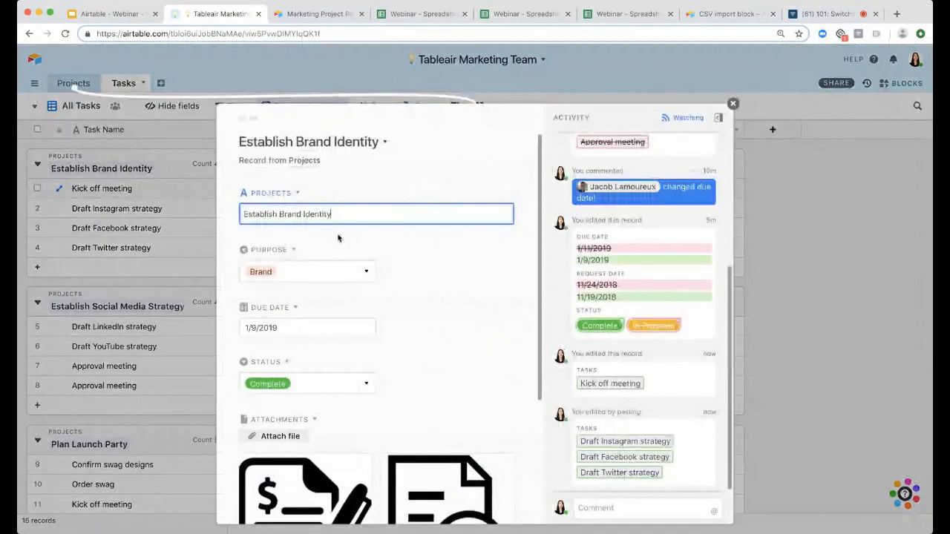
scroll(339, 238, "down", 5)
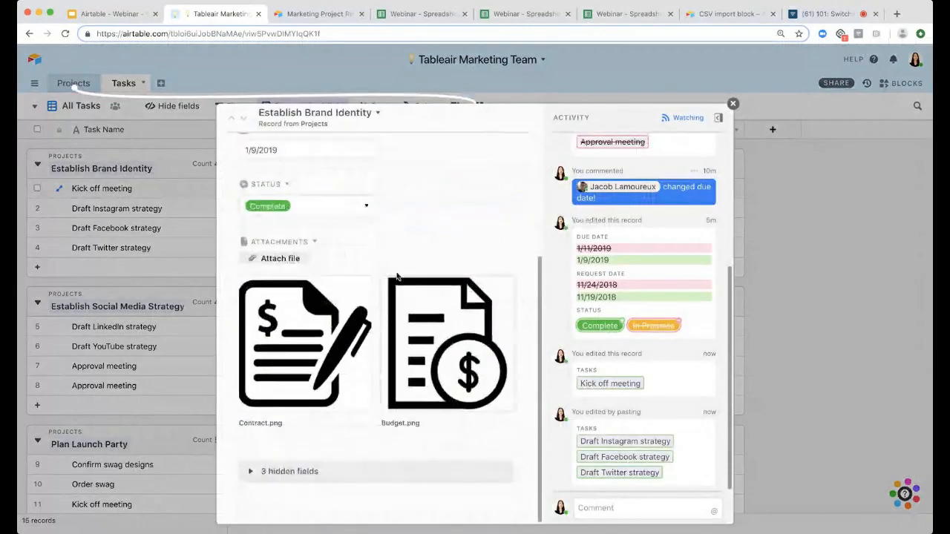
scroll(514, 406, "up", 1)
scroll(514, 406, "up", 5)
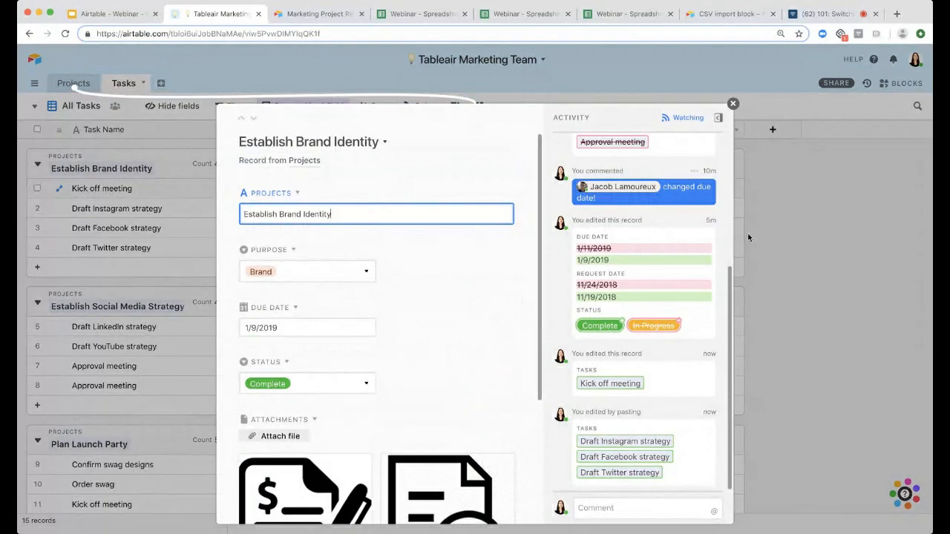
left_click(778, 223)
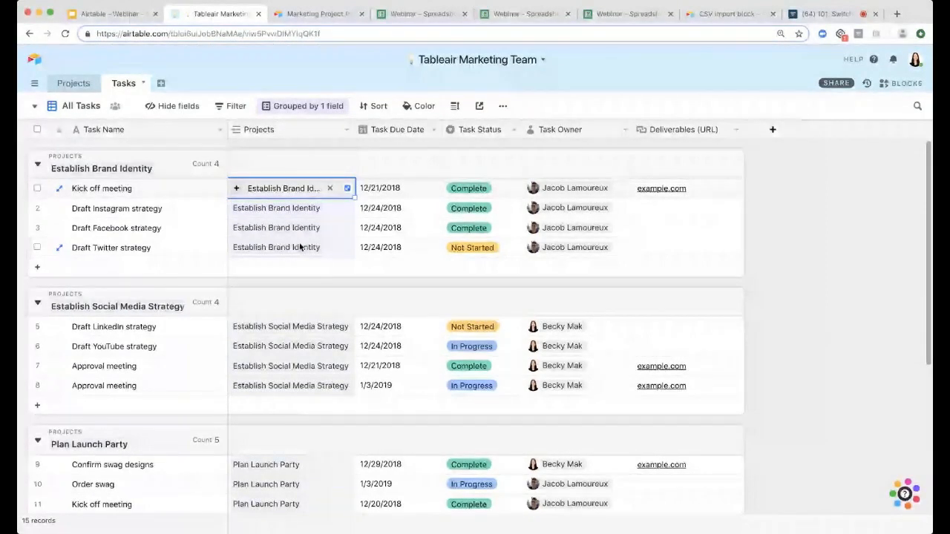
- Open the base's blocks dashboard, browse the library of available blocks, and widen the dashboard pane
left_click(907, 84)
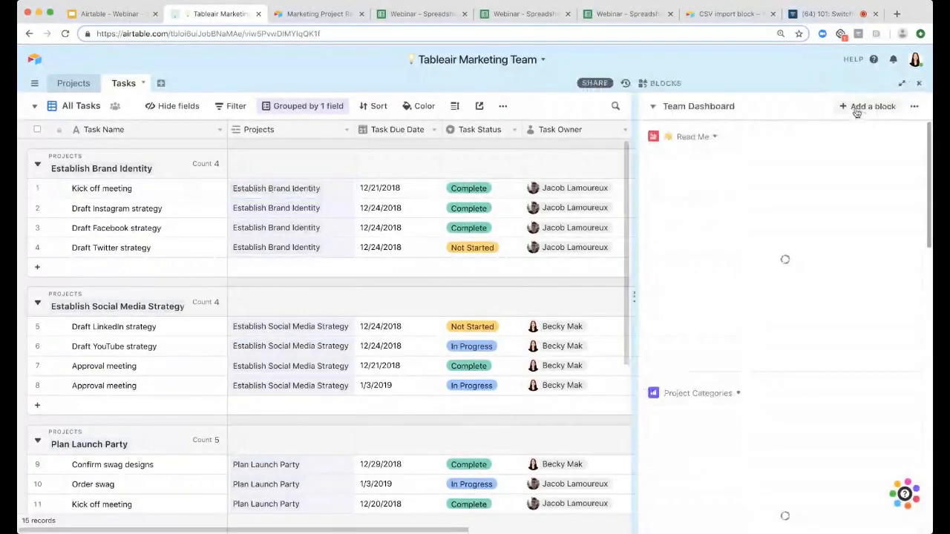
left_click(862, 107)
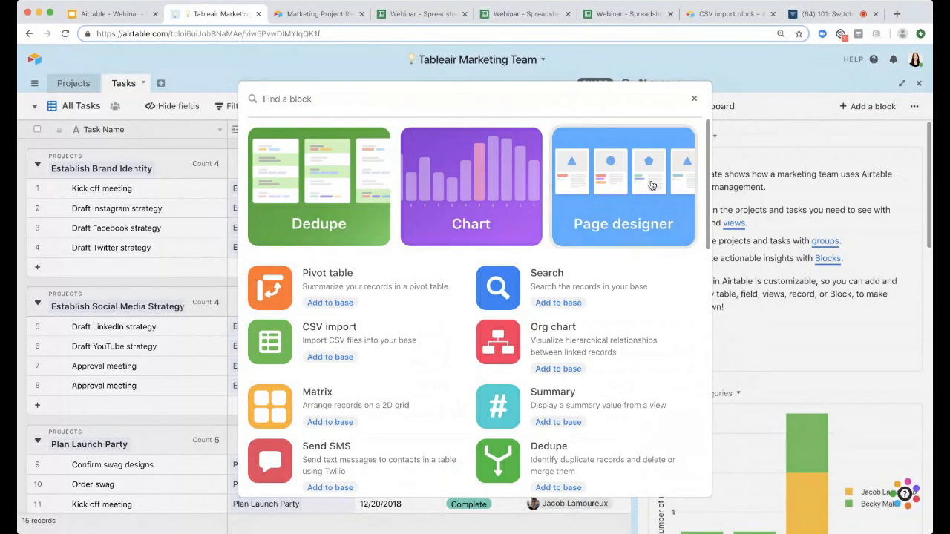
left_click(694, 99)
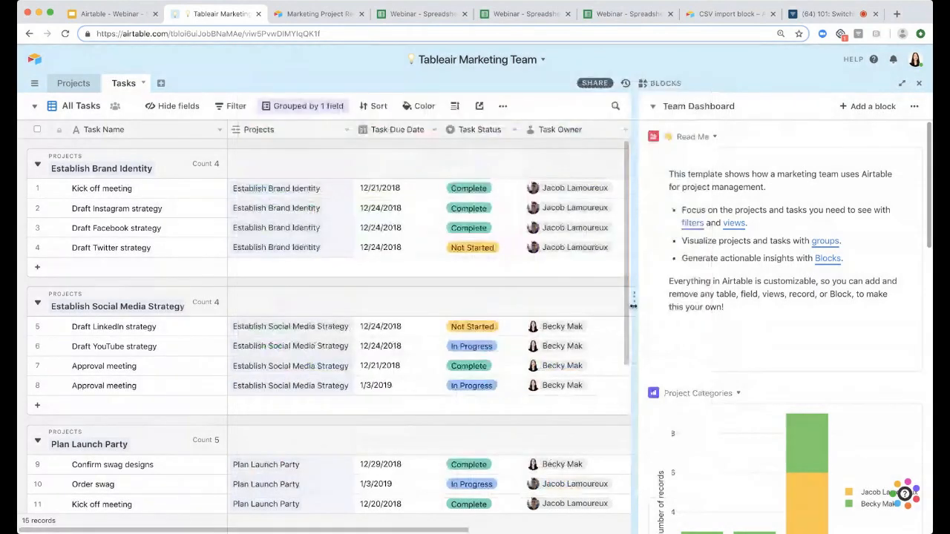
left_click_drag(634, 305, 586, 306)
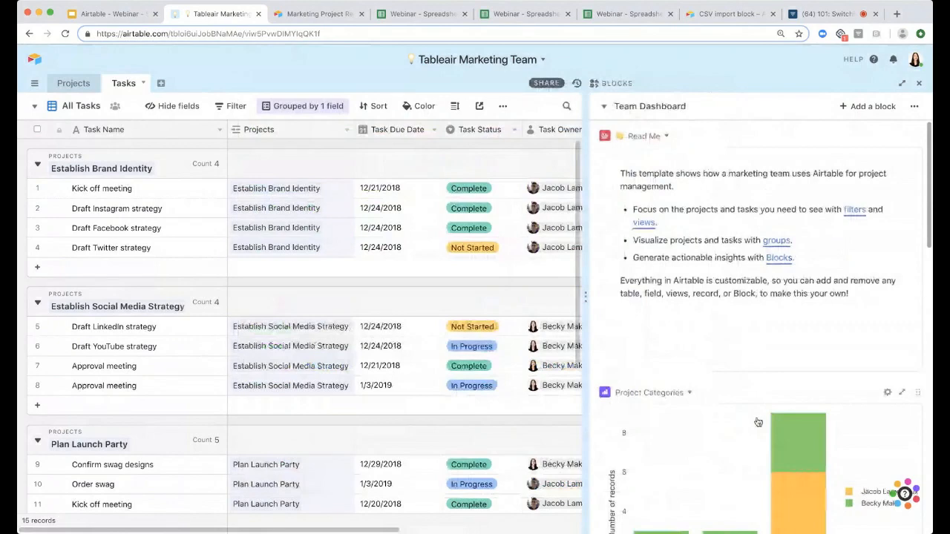
- Review the settings of the Project Categories chart block, including its axes and grouping, and return to the dashboard
scroll(758, 423, "down", 2)
left_click(887, 312)
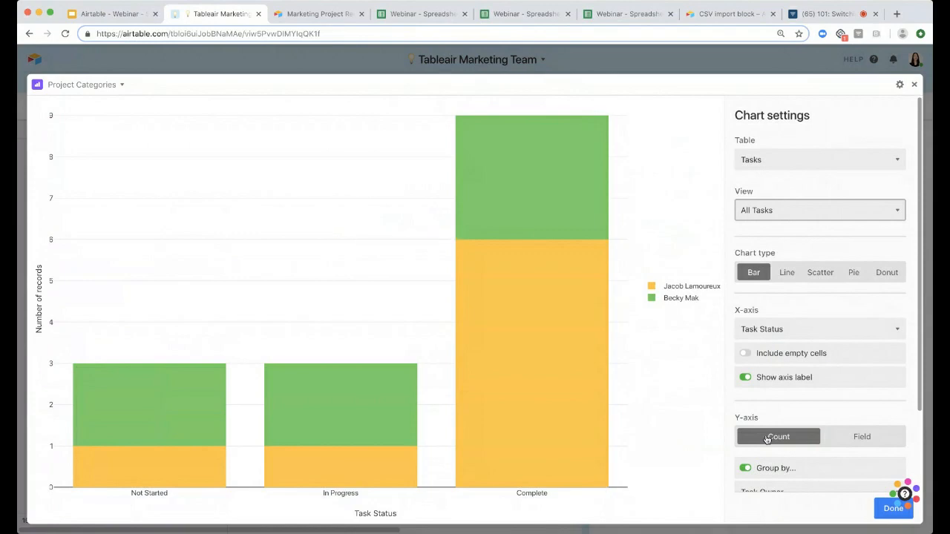
scroll(772, 442, "down", 3)
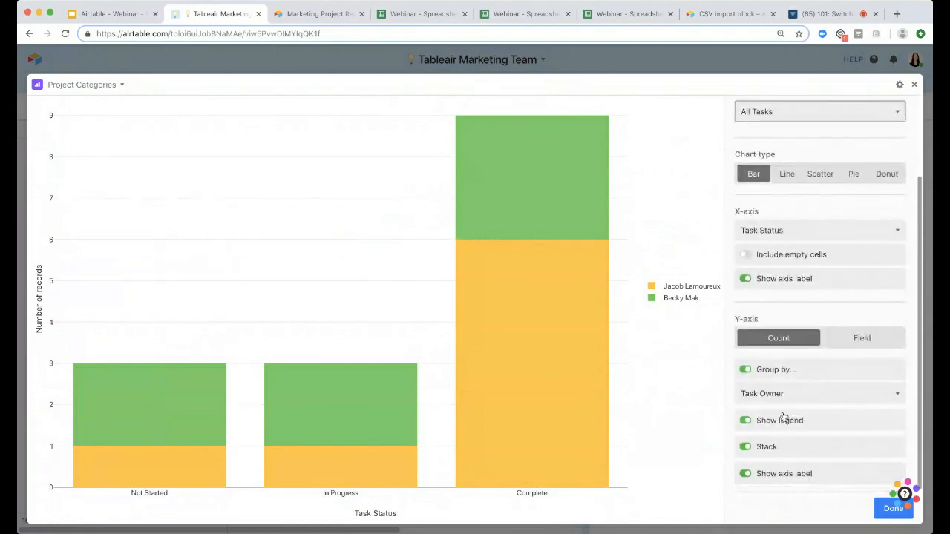
left_click(894, 512)
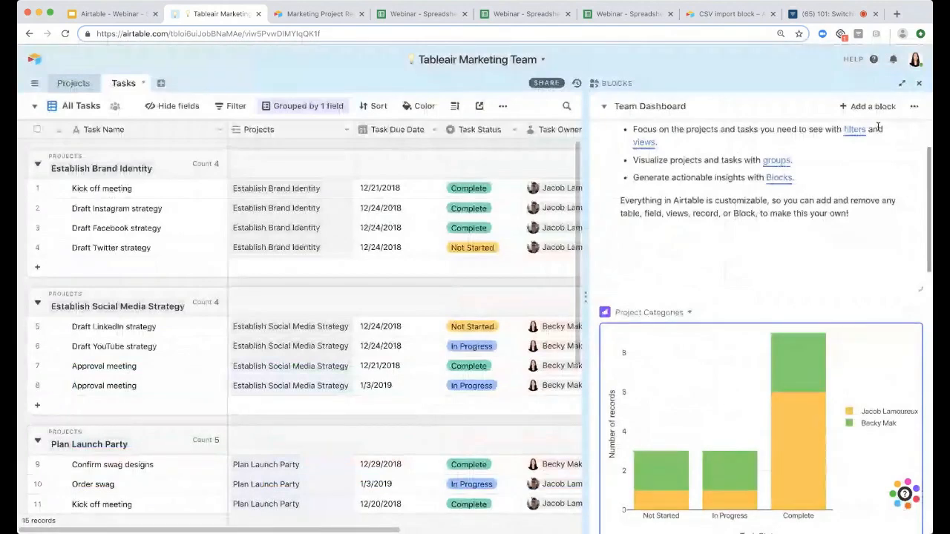
- Add a new Chart block to the Team Dashboard
left_click(868, 107)
left_click(438, 347)
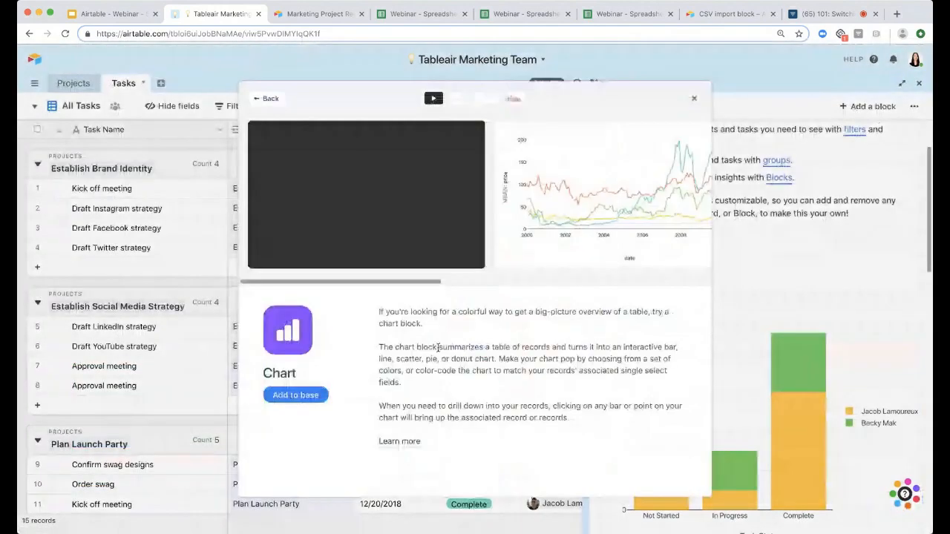
left_click(306, 396)
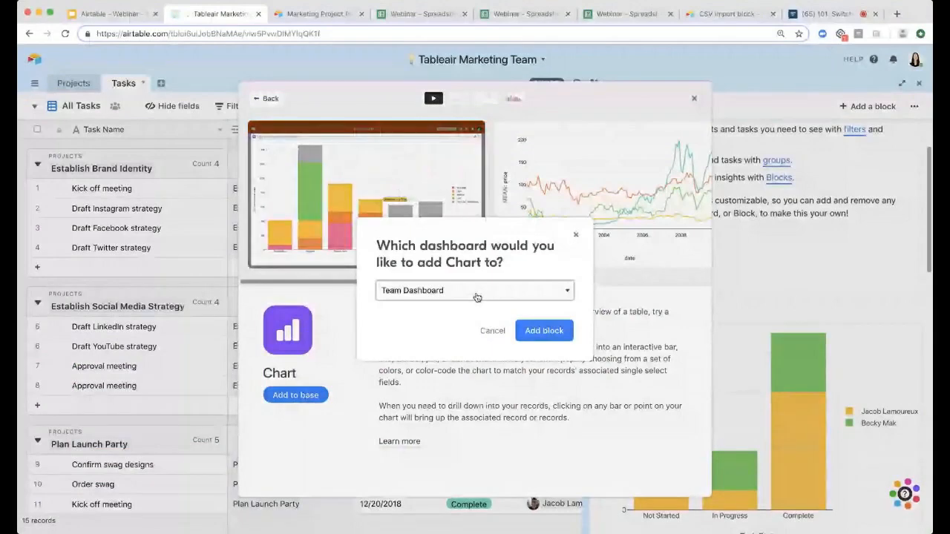
left_click(558, 330)
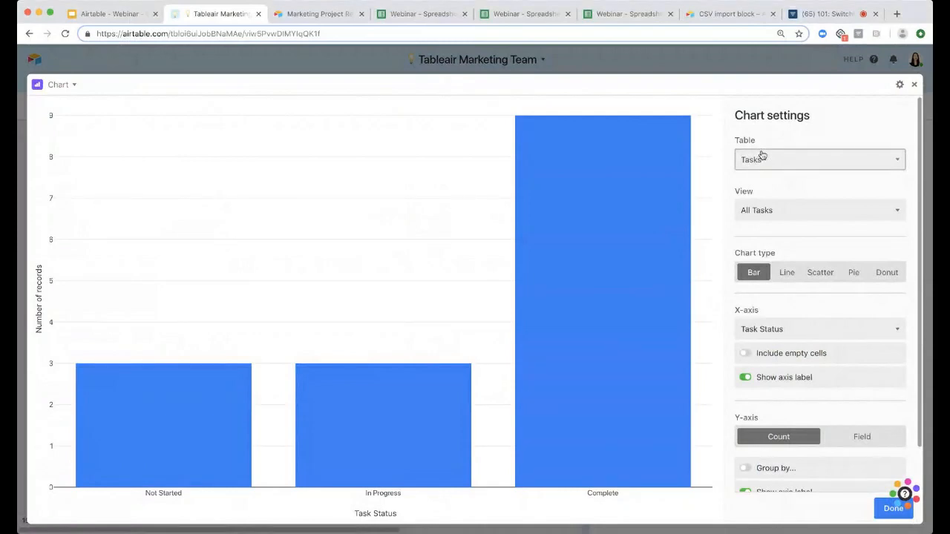
- Base the new chart on the All Projects view of the Projects table, with Project Owner as the x-axis
left_click(771, 186)
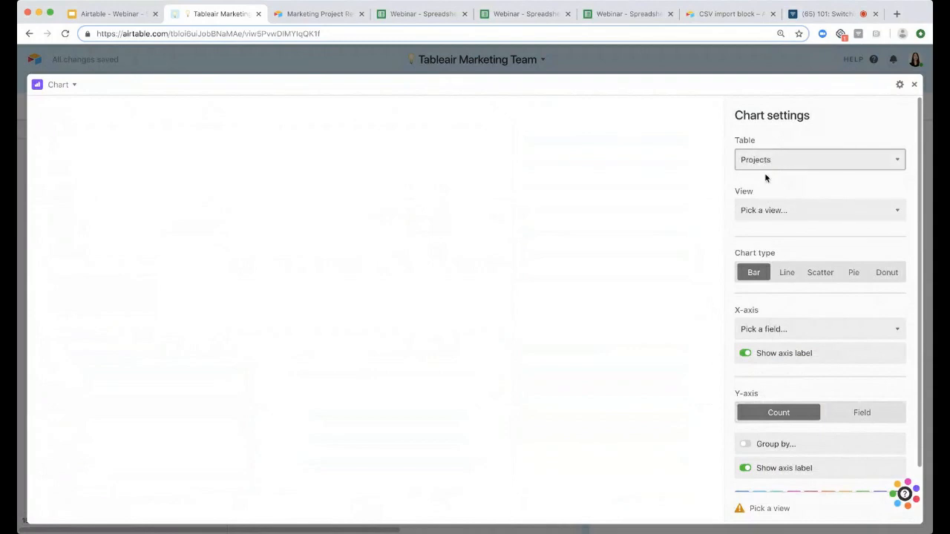
left_click(768, 210)
left_click(770, 225)
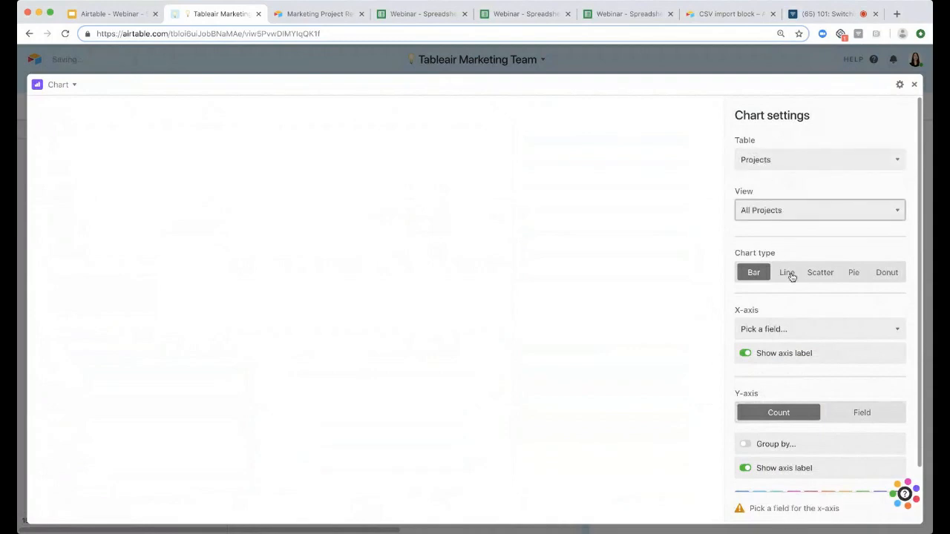
left_click(785, 375)
scroll(781, 422, "down", 1)
- Group the chart's bars by Status, stack them, finish the settings and return to the dashboard
scroll(782, 422, "down", 2)
left_click(780, 421)
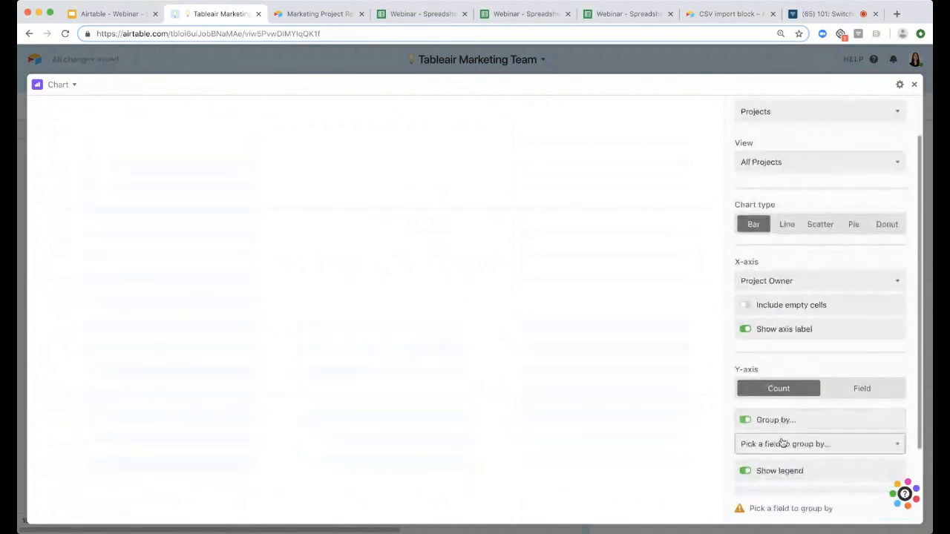
left_click(779, 516)
scroll(767, 460, "down", 1)
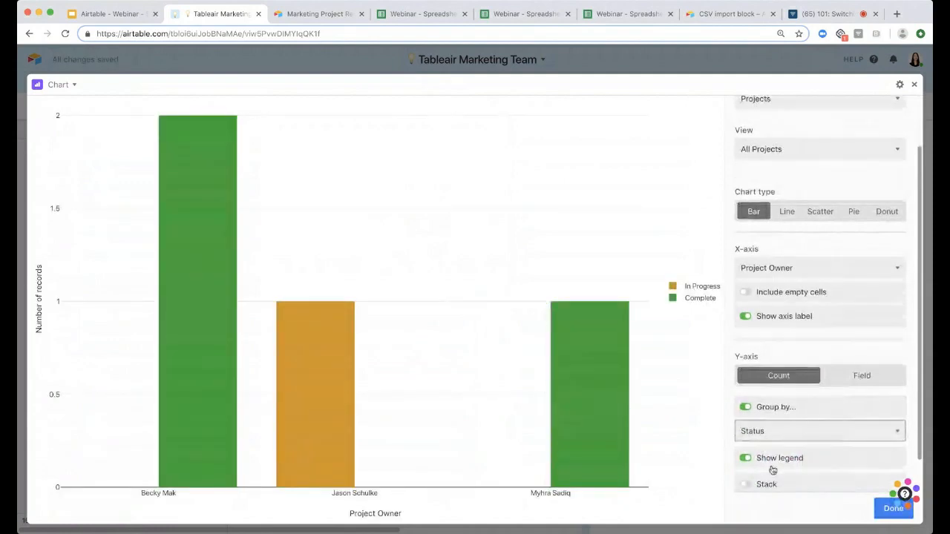
left_click(770, 484)
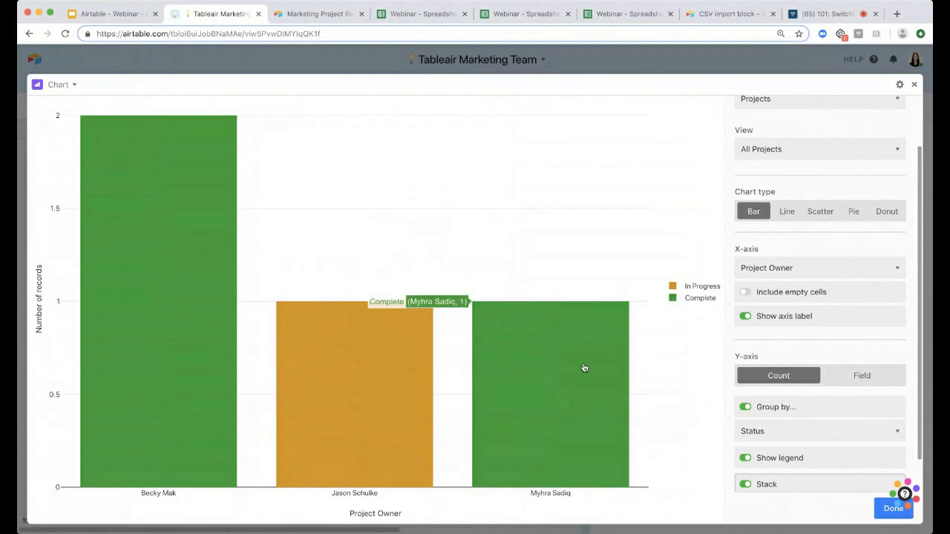
left_click(889, 509)
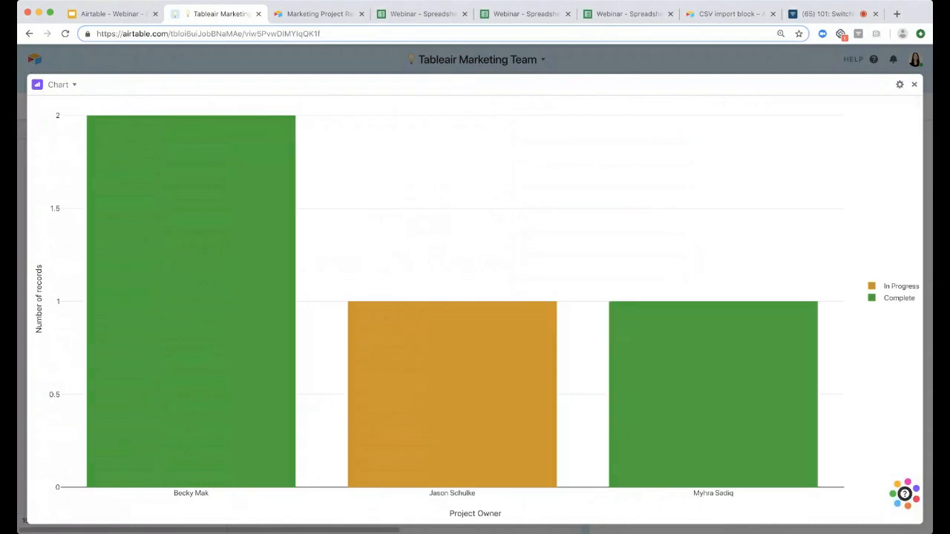
left_click(914, 86)
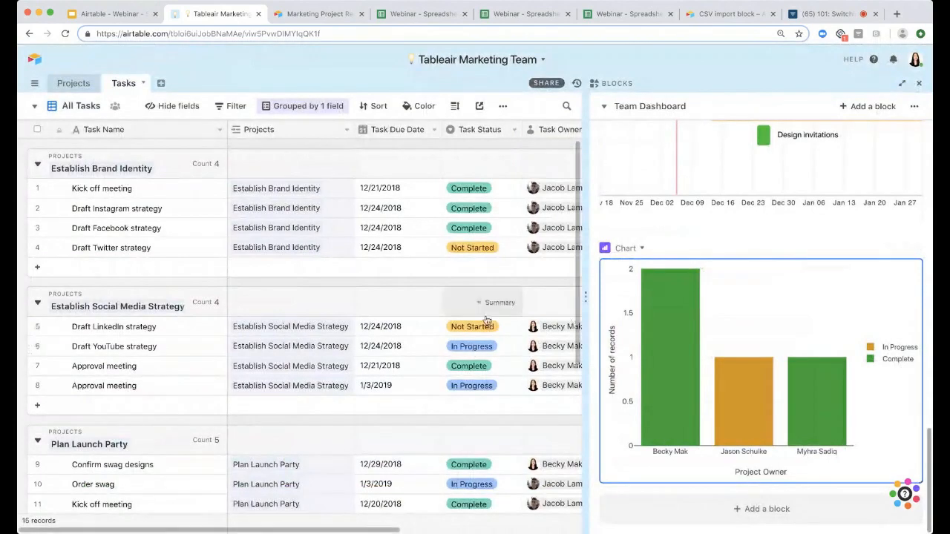
- Switch to the Google Slides deck, present from the "How to import spreadsheets" slide and advance to Common Spreadsheet Setup #1
left_click(109, 16)
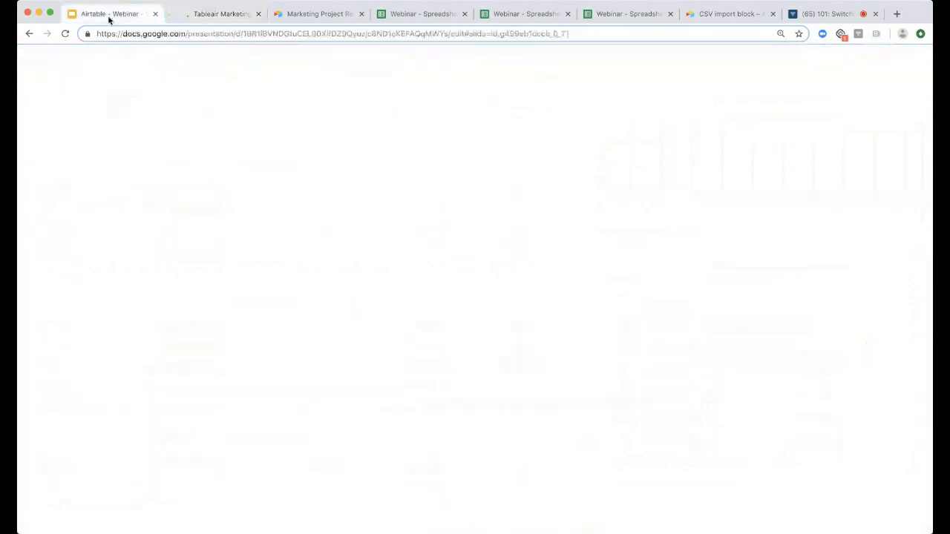
scroll(102, 468, "down", 3)
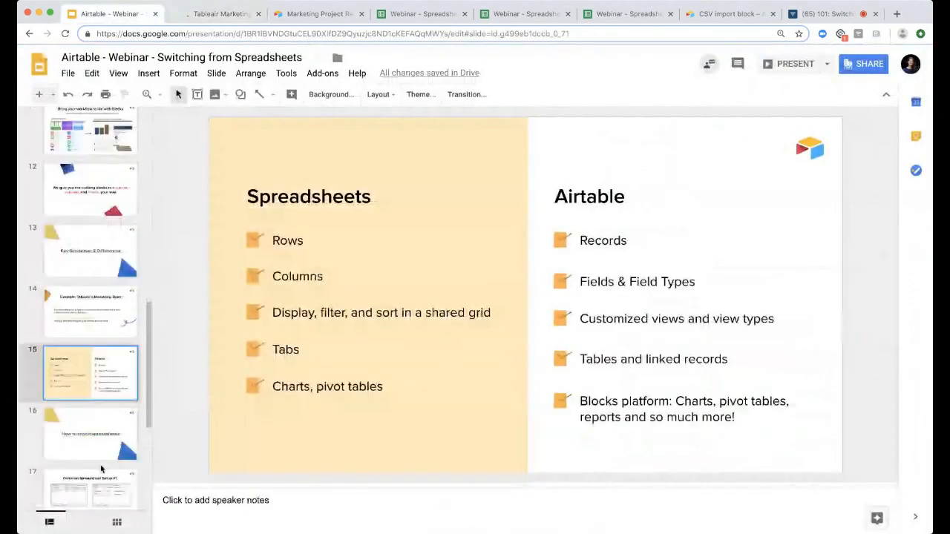
left_click(100, 449)
scroll(97, 445, "down", 2)
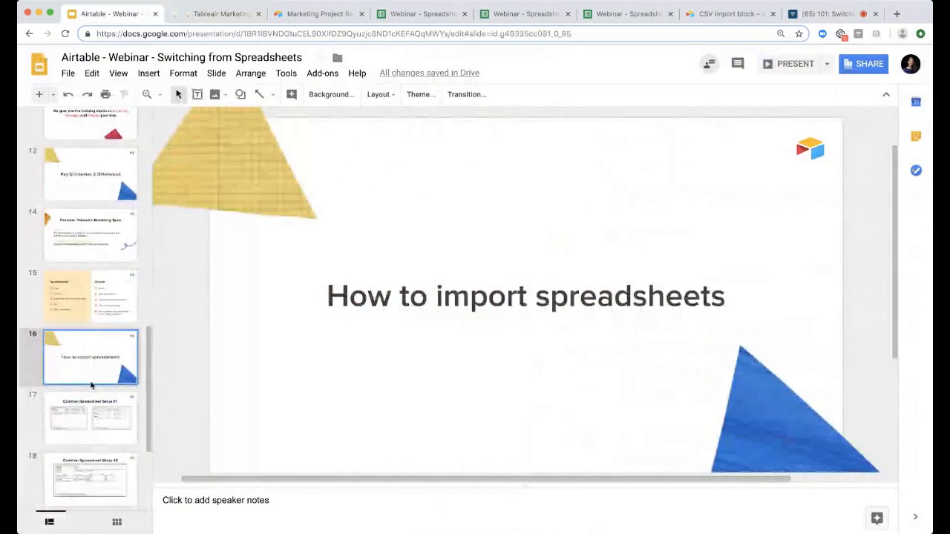
left_click(759, 67)
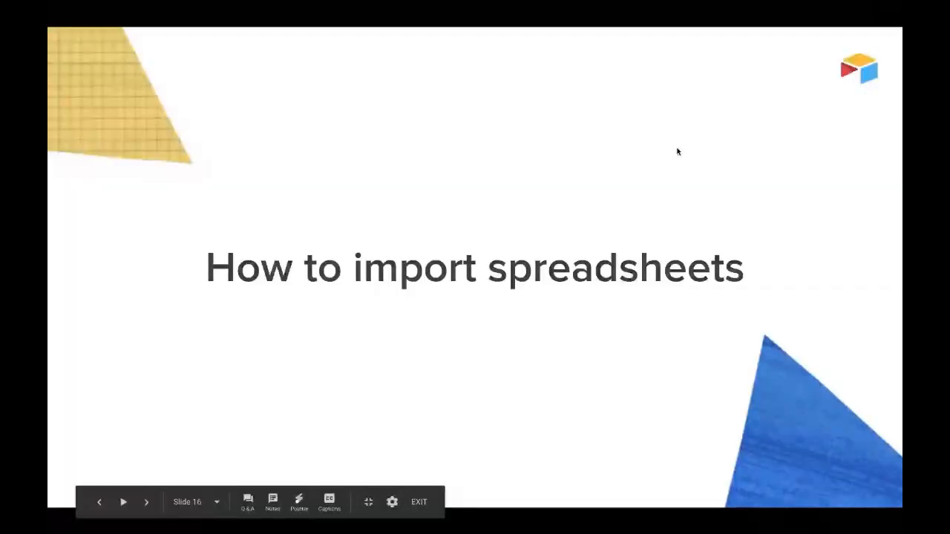
key("Right")
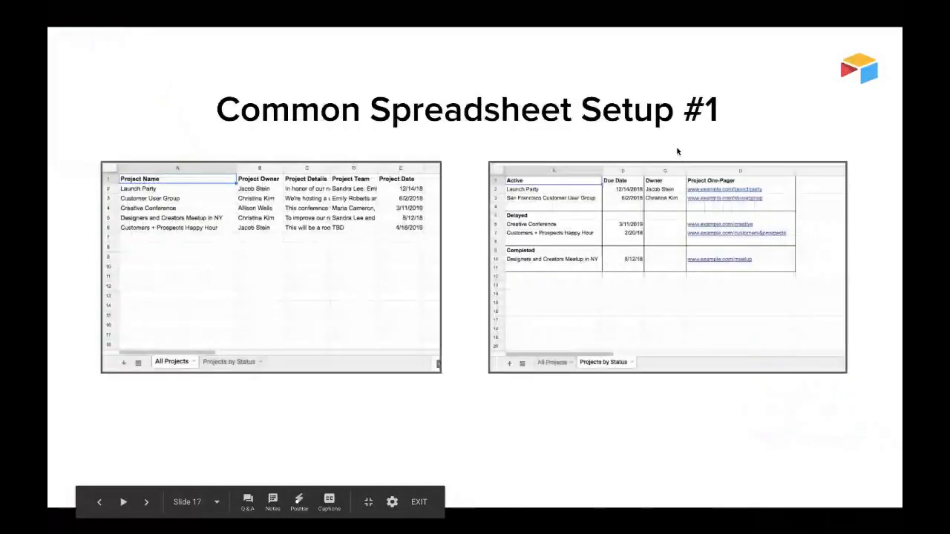
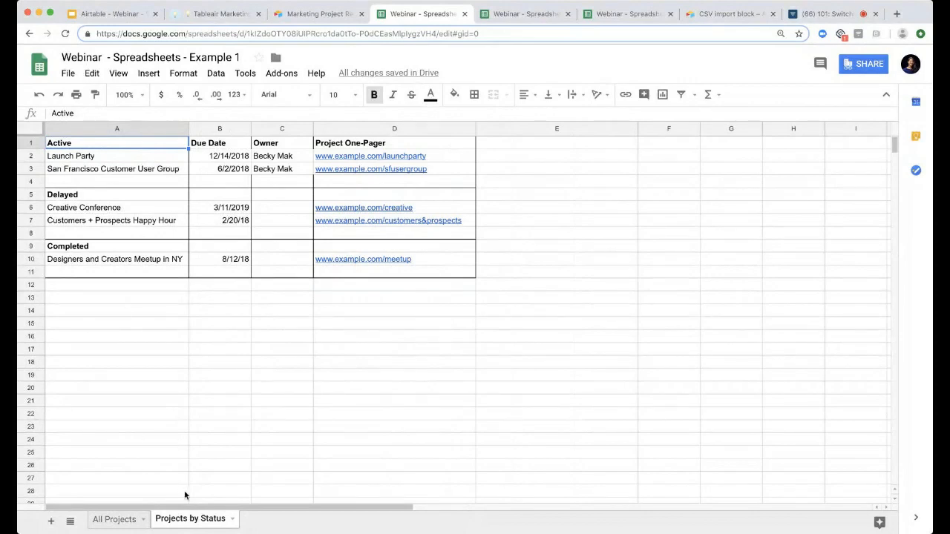
- Add a bold Project Status header in cell E1 of the All Projects sheet
left_click(121, 519)
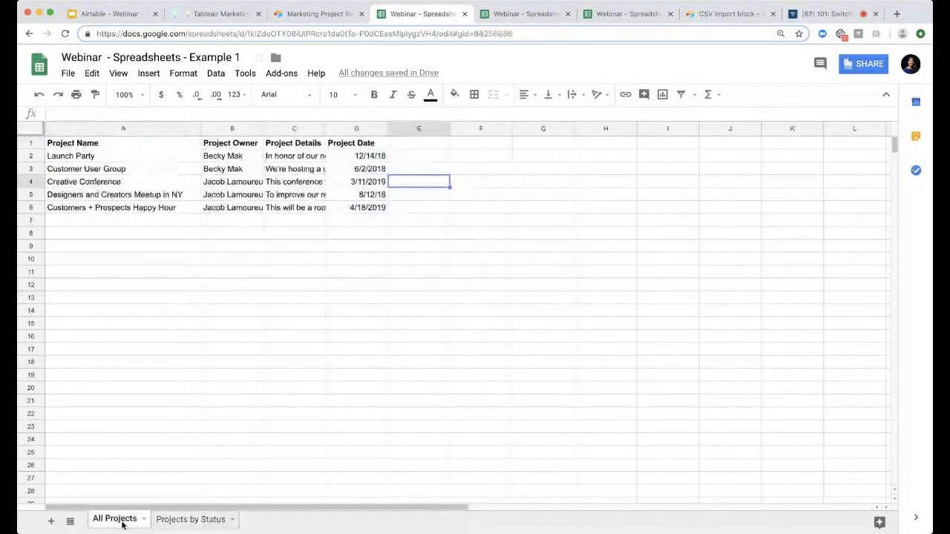
left_click(421, 147)
type(";")
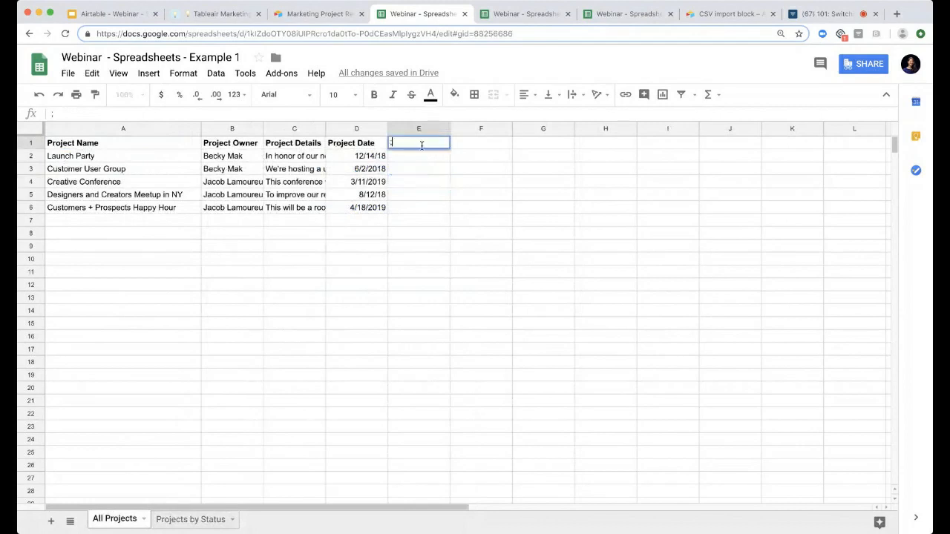
type("Project Status")
left_click(505, 154)
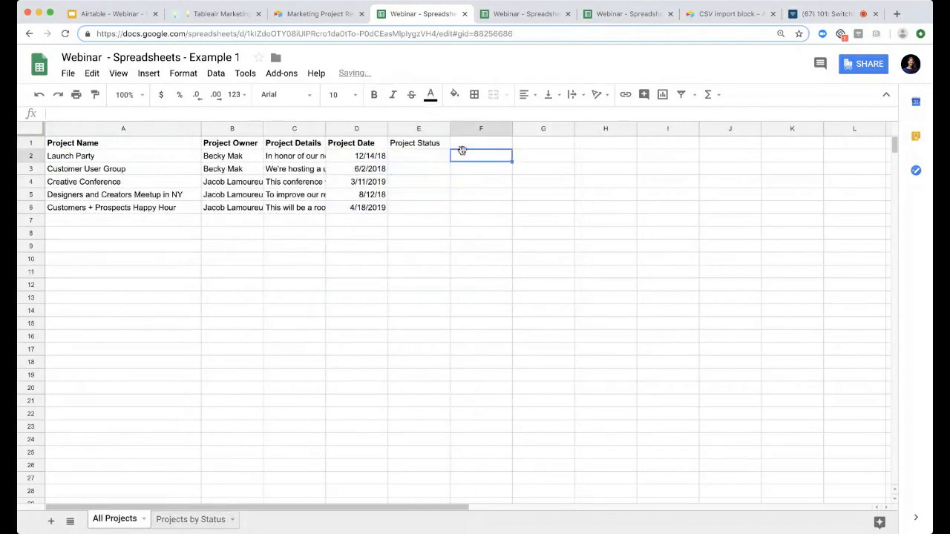
left_click(435, 147)
key("ctrl+b")
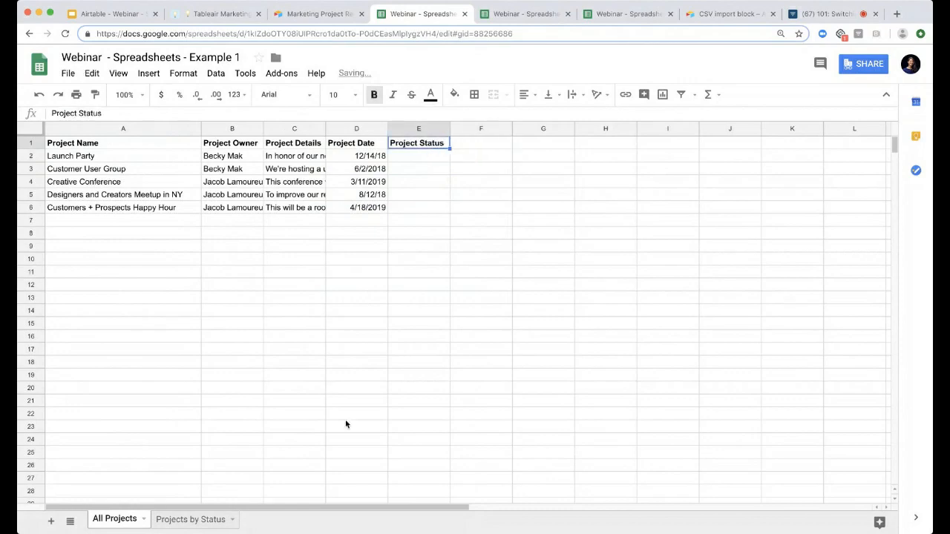
- Check the Projects by Status sheet, and in All Projects enter the status Active in E2:E3 and Delayed in E4:E5
left_click(204, 519)
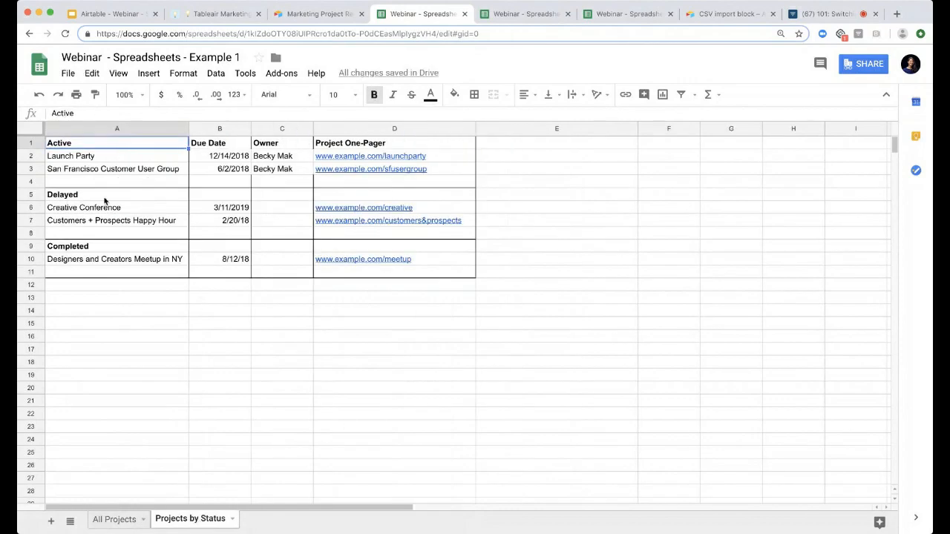
left_click(114, 517)
left_click(417, 157)
type("Active")
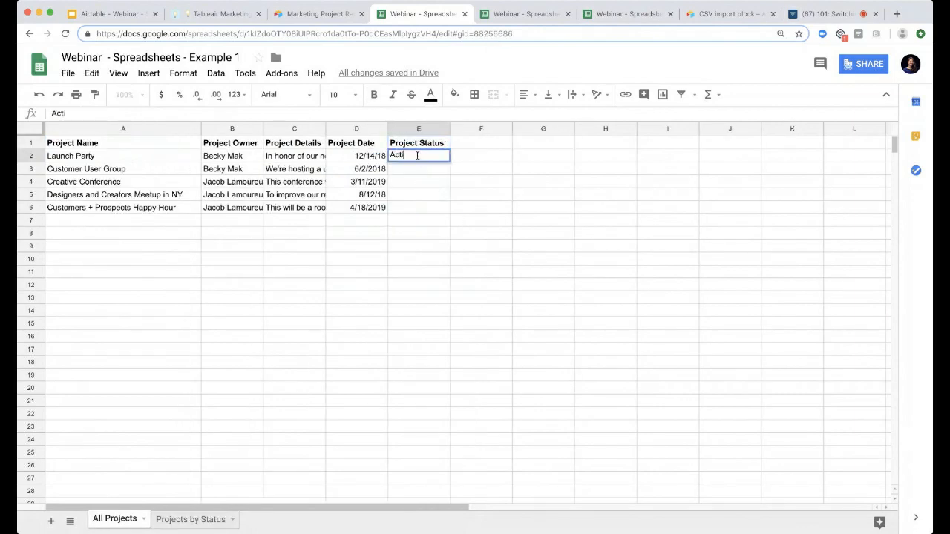
key("Return")
type("Active")
key("Return")
type("Delayed")
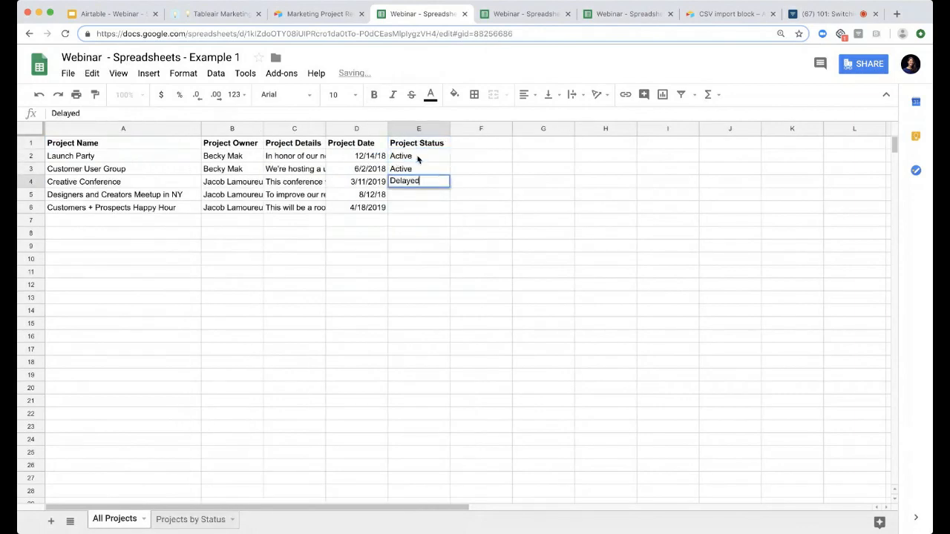
key("Return")
type("Delayed")
key("Return")
- Enter Completed as the Project Status of Customers + Prospects Happy Hour
type("comple")
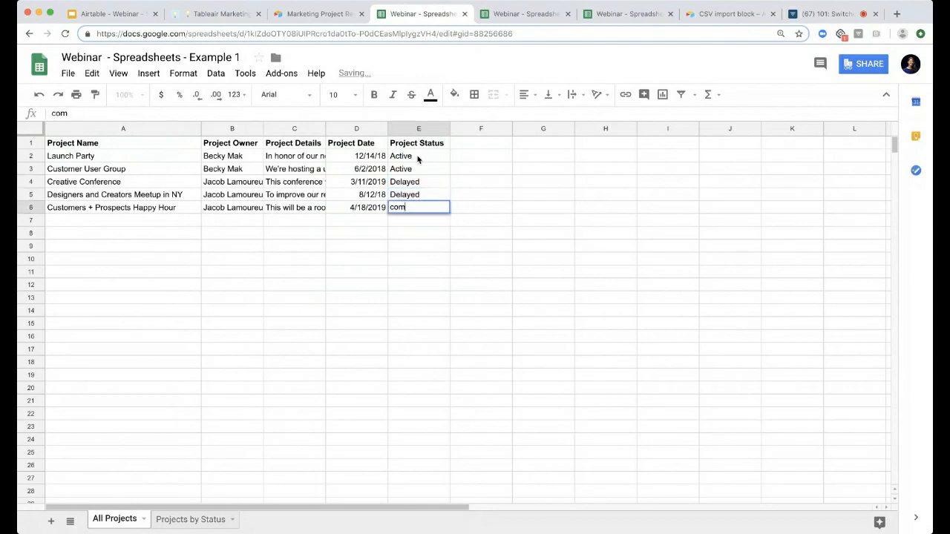
key("BackSpace")
key("BackSpace")
key("BackSpace")
key("BackSpace")
key("BackSpace")
key("BackSpace")
type("Completed")
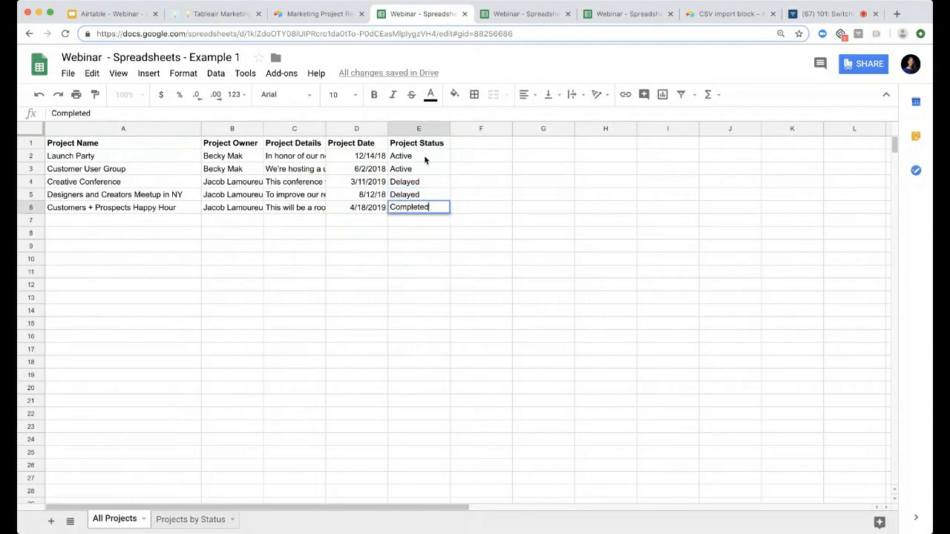
left_click(469, 157)
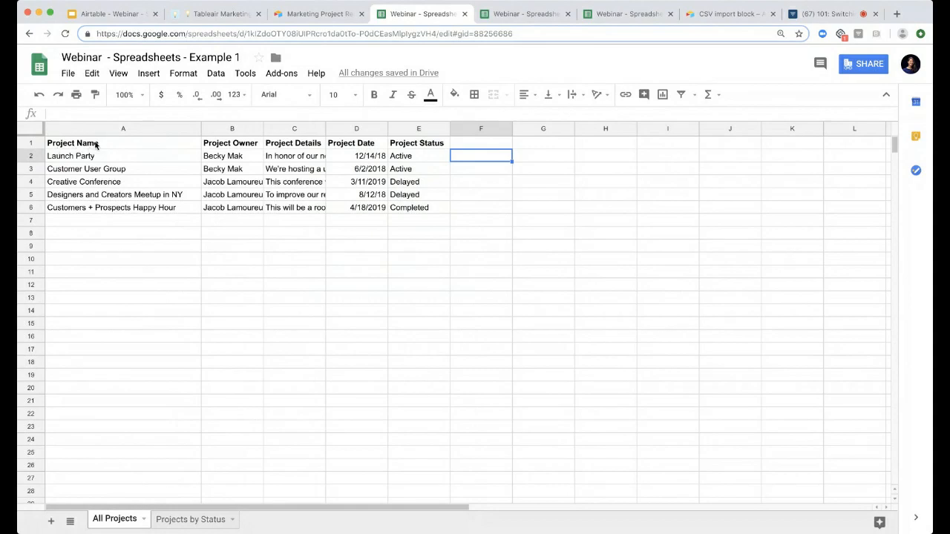
- Highlight the header row and the Project Name column to examine how the sheet is structured
left_click(37, 144)
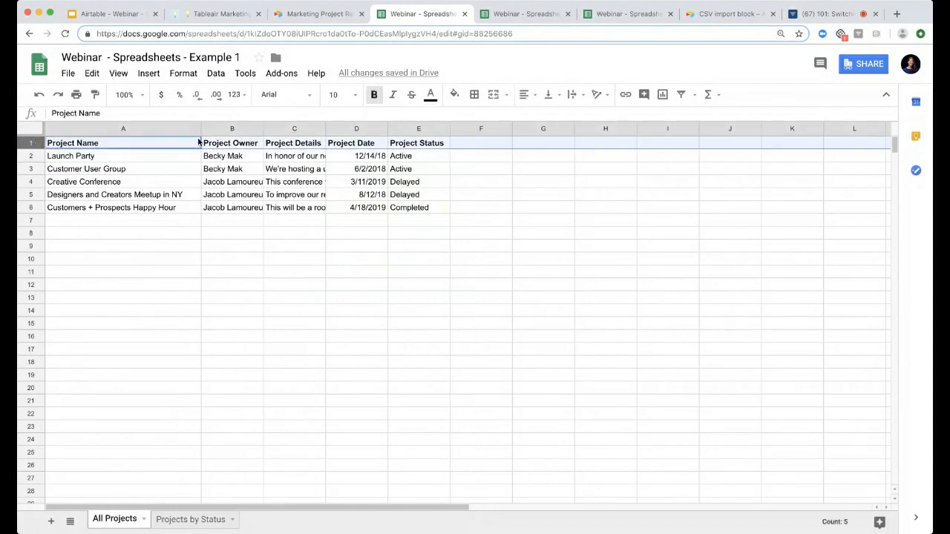
left_click(112, 129)
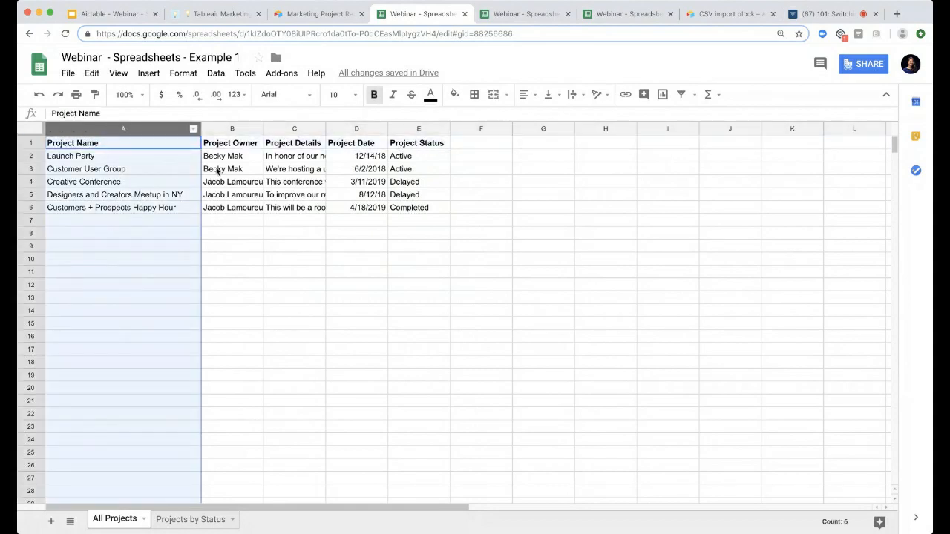
- Highlight the Project Owner, Project Details, Project Date and Project Status columns one by one to examine the table structure
left_click(238, 130)
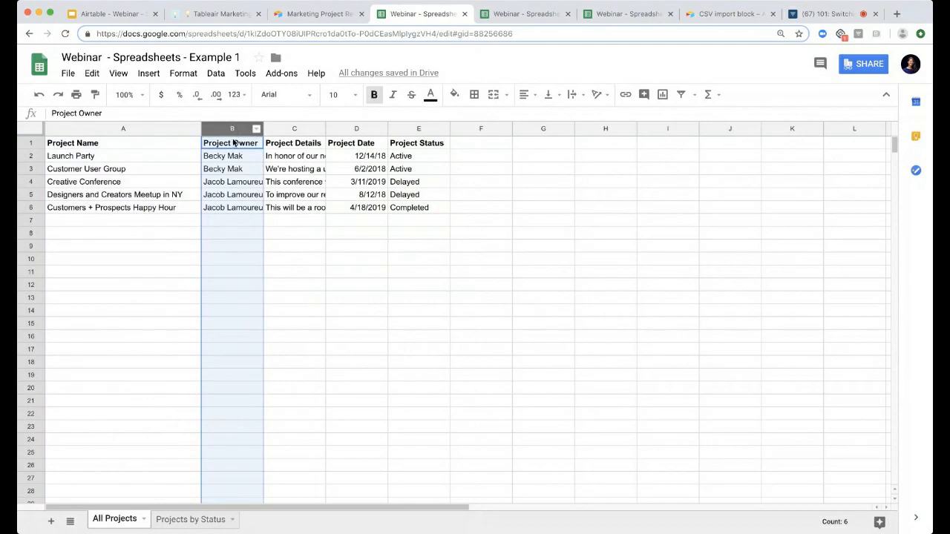
left_click(292, 130)
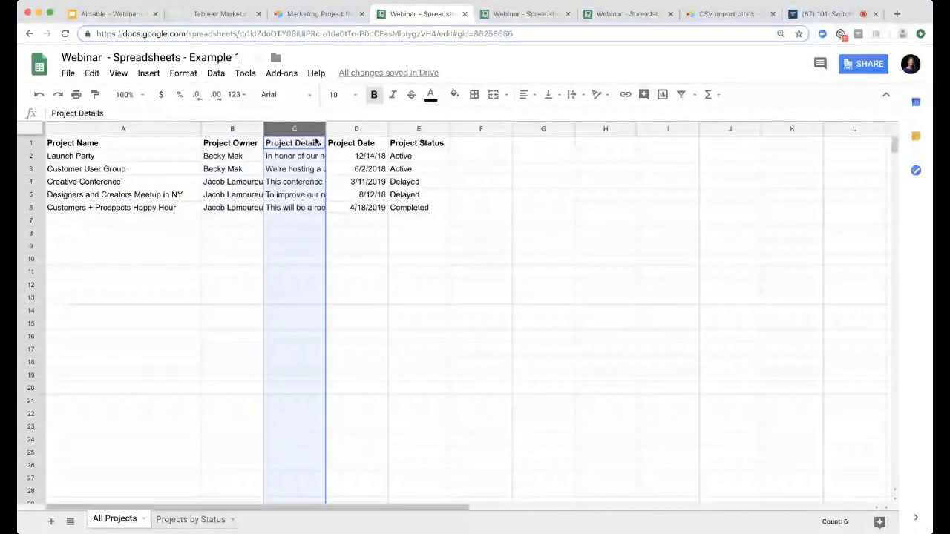
left_click(354, 130)
left_click(420, 131)
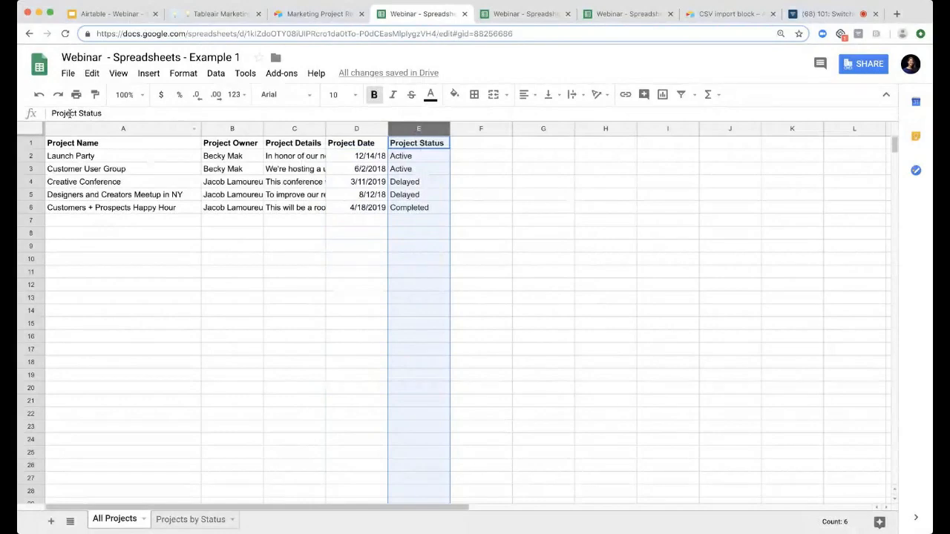
- Download the All Projects sheet as a comma-separated values (.csv) file
left_click(73, 75)
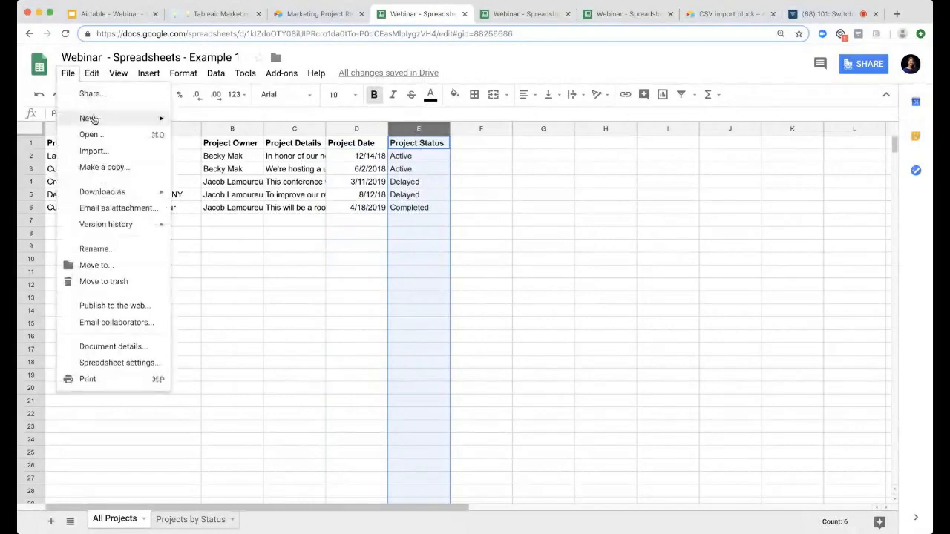
mouse_move(126, 193)
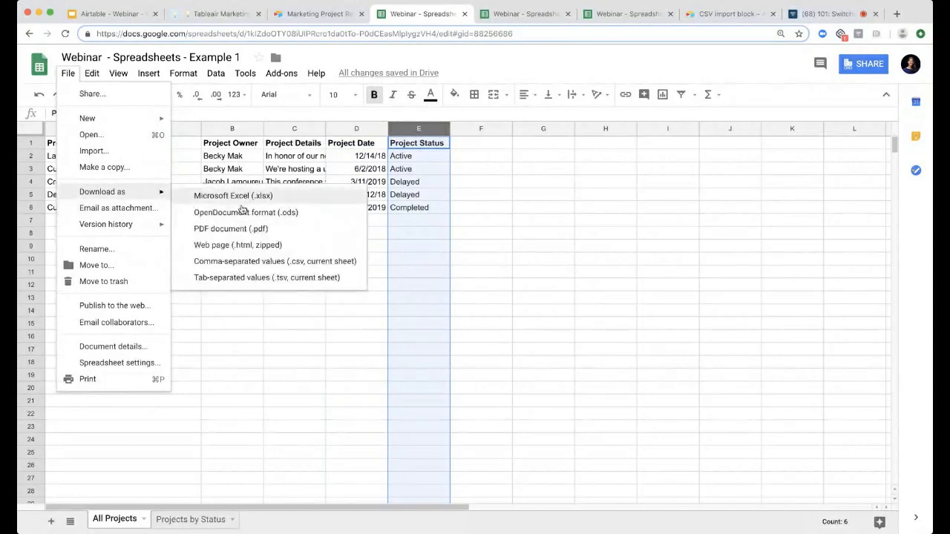
left_click(296, 266)
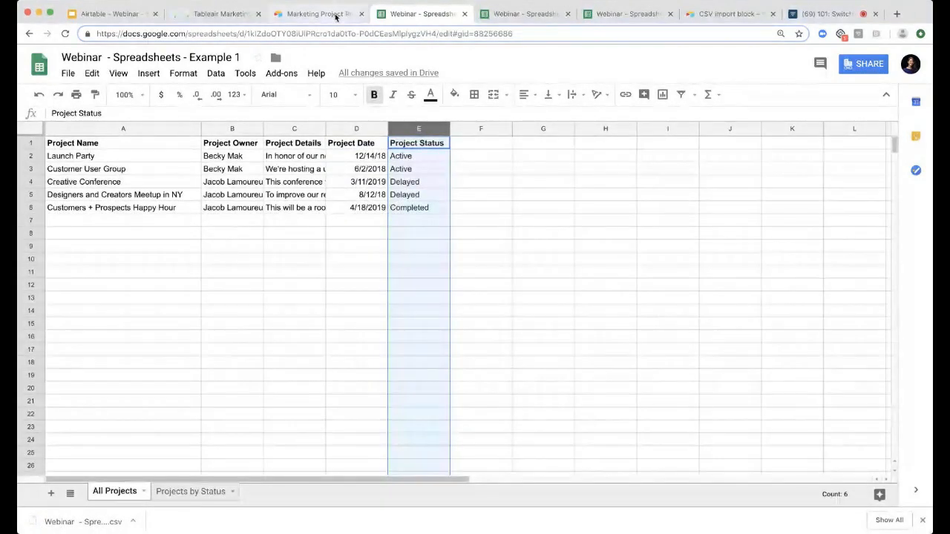
- Switch to Airtable and import Webinar - Spreadsheets - Example 1 - All Projects.csv as a new base in My First Workspace
left_click(215, 14)
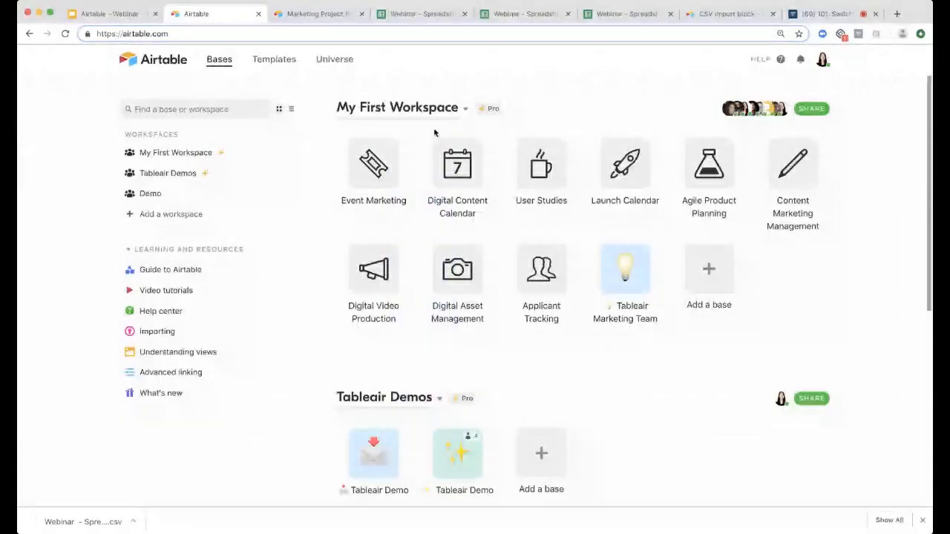
left_click(710, 273)
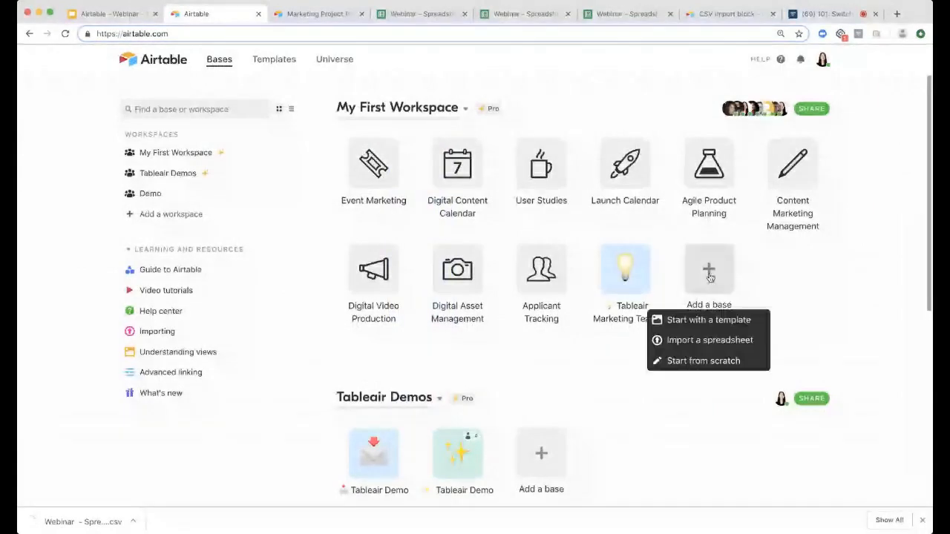
left_click(701, 341)
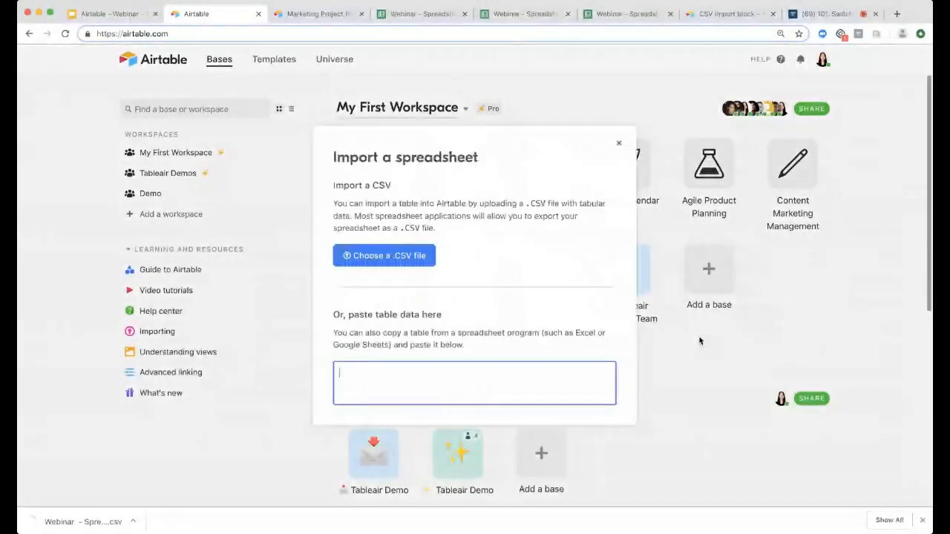
left_click(399, 258)
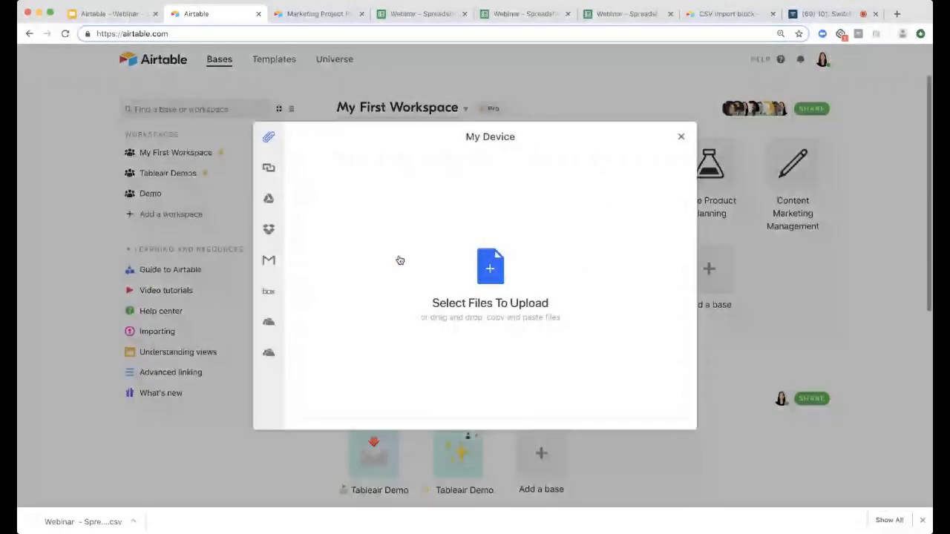
left_click(456, 233)
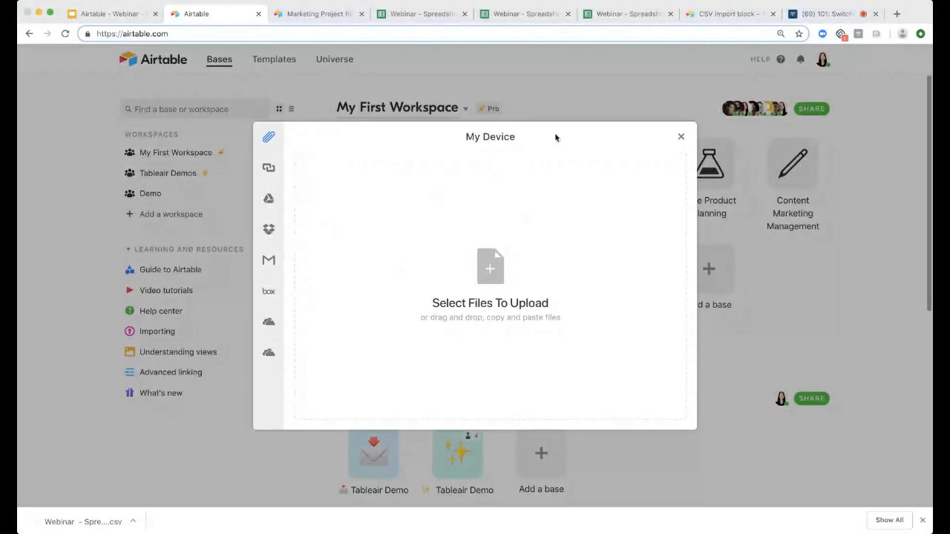
double_click(618, 111)
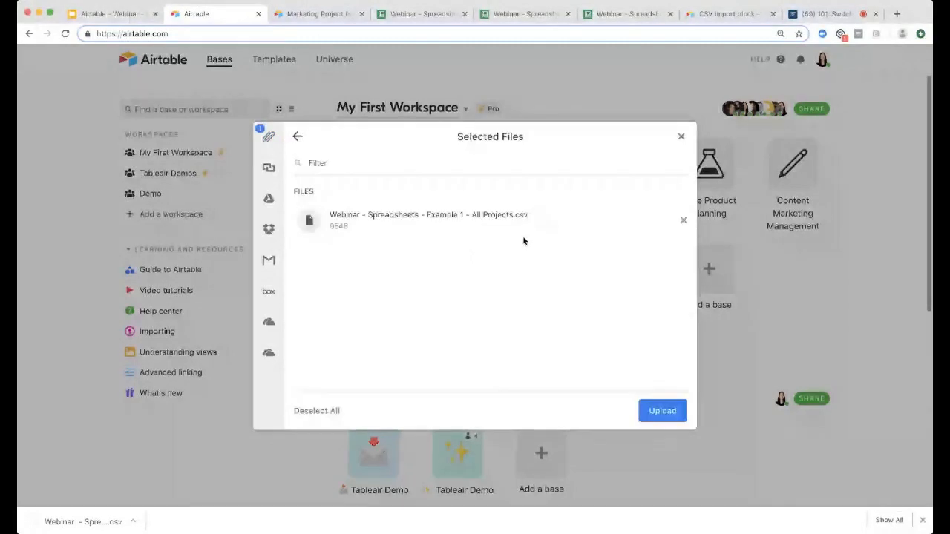
left_click(673, 412)
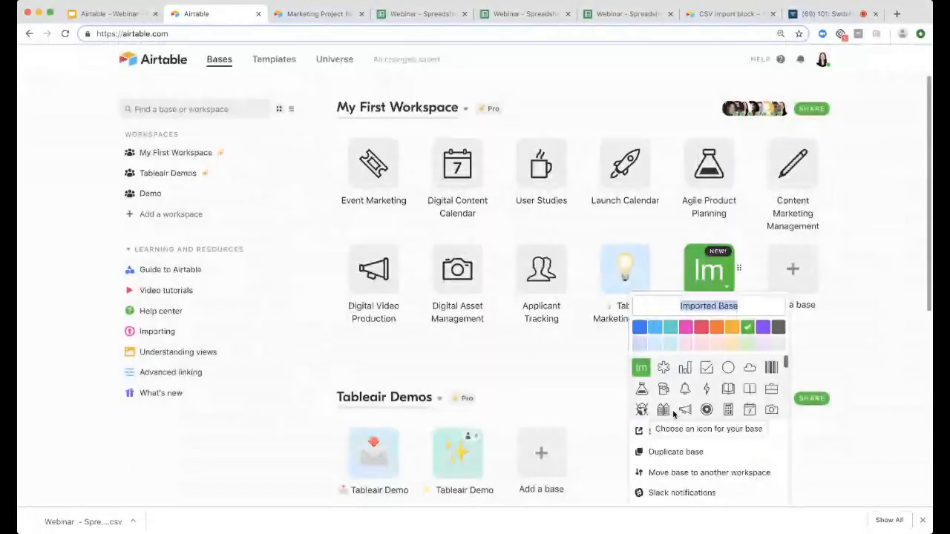
- Rename the imported base as Example #1 and give it a light teal color and the bar chart icon
left_click(727, 285)
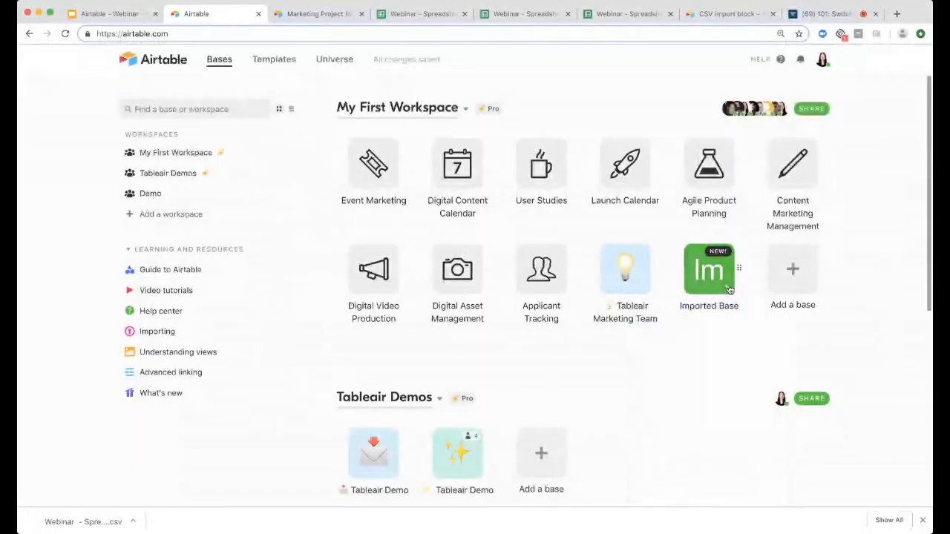
left_click(726, 287)
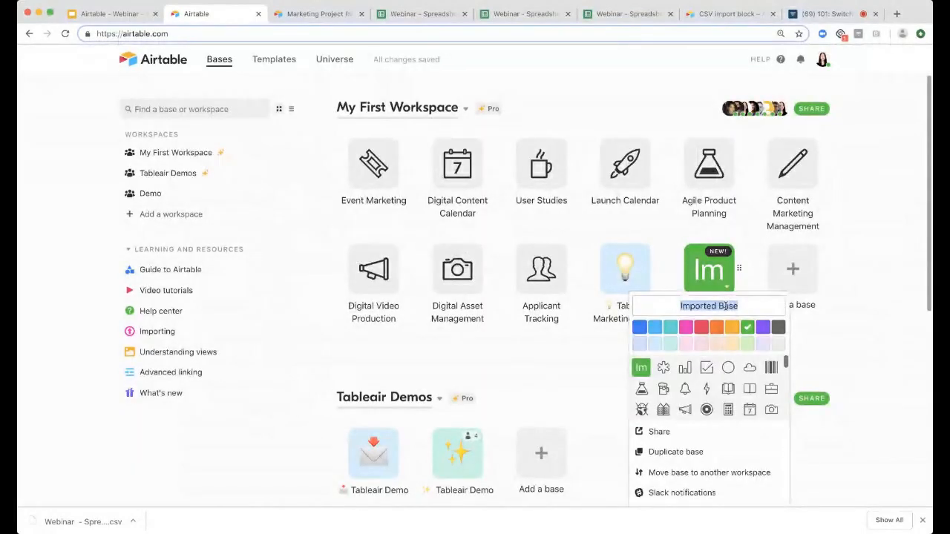
type("All")
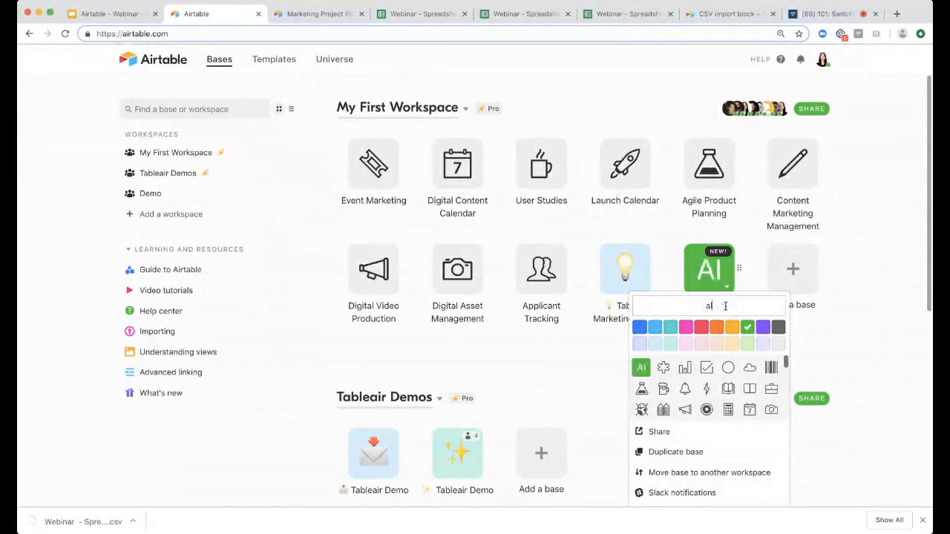
key("BackSpace")
key("BackSpace")
type("ll")
key("BackSpace")
key("BackSpace")
key("BackSpace")
type("Example")
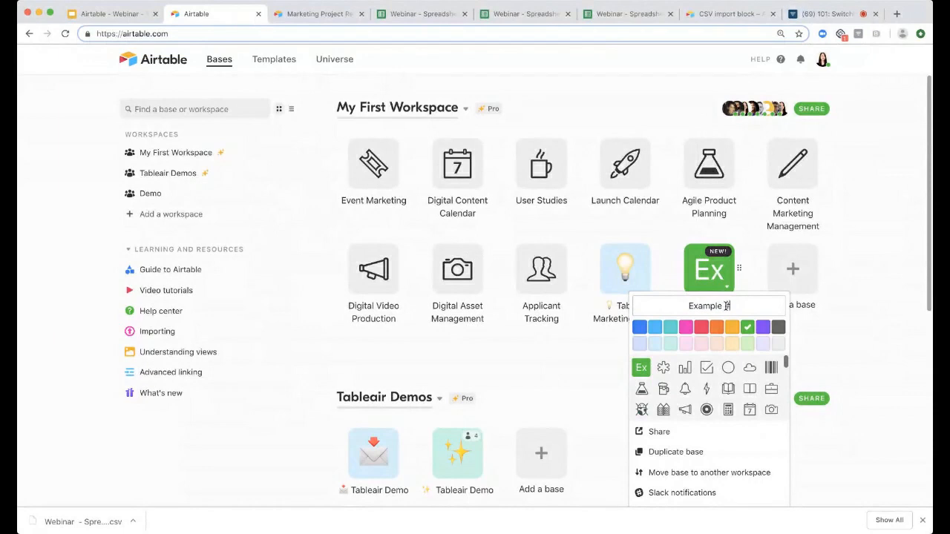
type(" #1")
left_click(670, 344)
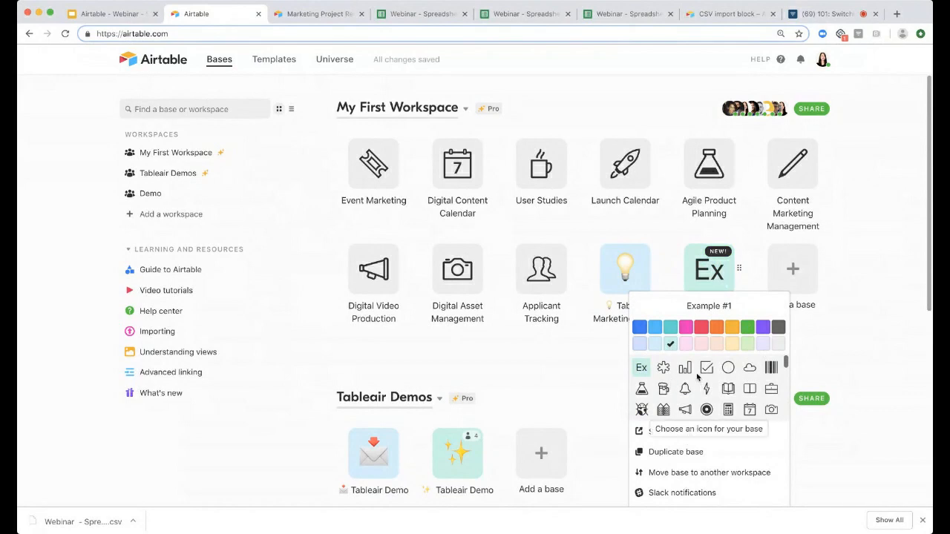
left_click(684, 367)
- Open the Example #1 base and widen the Project Name column to fit its full entries
left_click(709, 276)
left_click(709, 276)
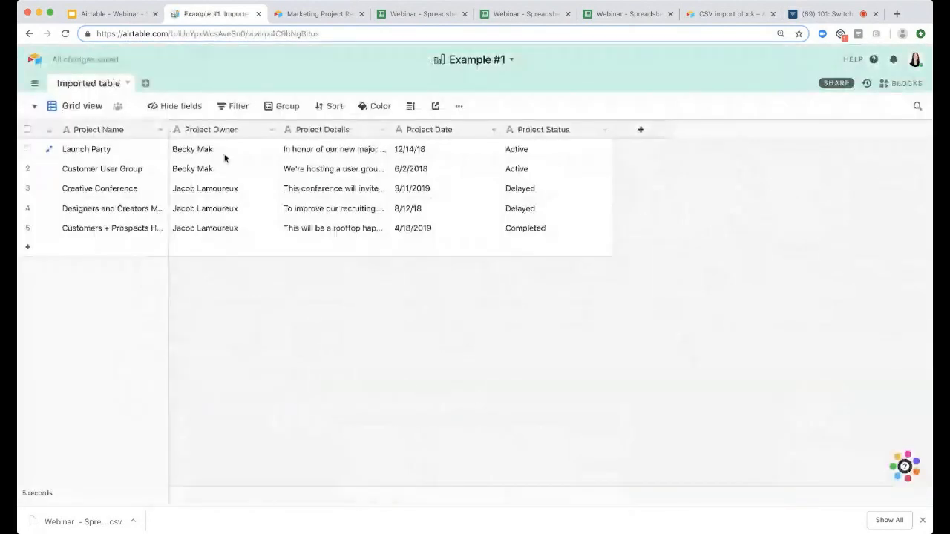
double_click(169, 130)
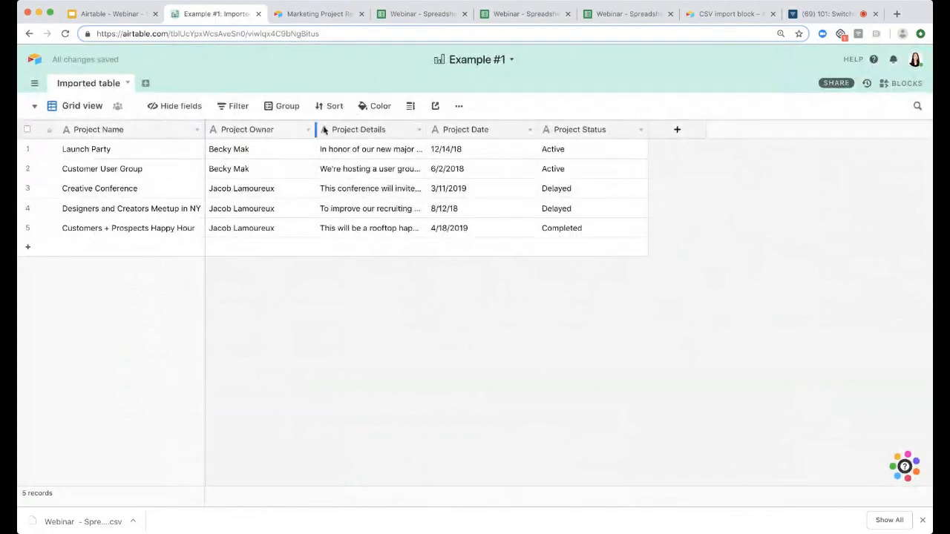
- Convert the Project Date field to the Date type and check the calendar picker in the Launch Party record
double_click(452, 131)
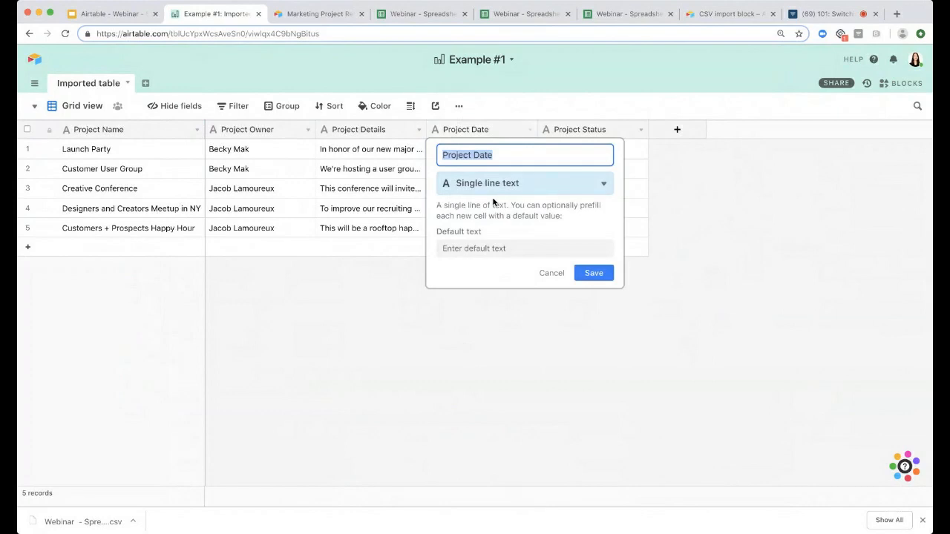
left_click(468, 187)
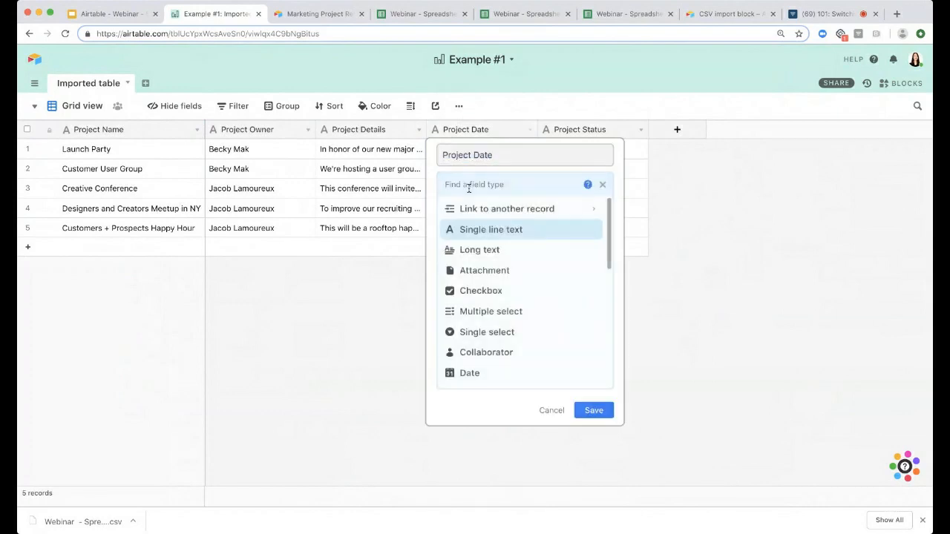
left_click(470, 375)
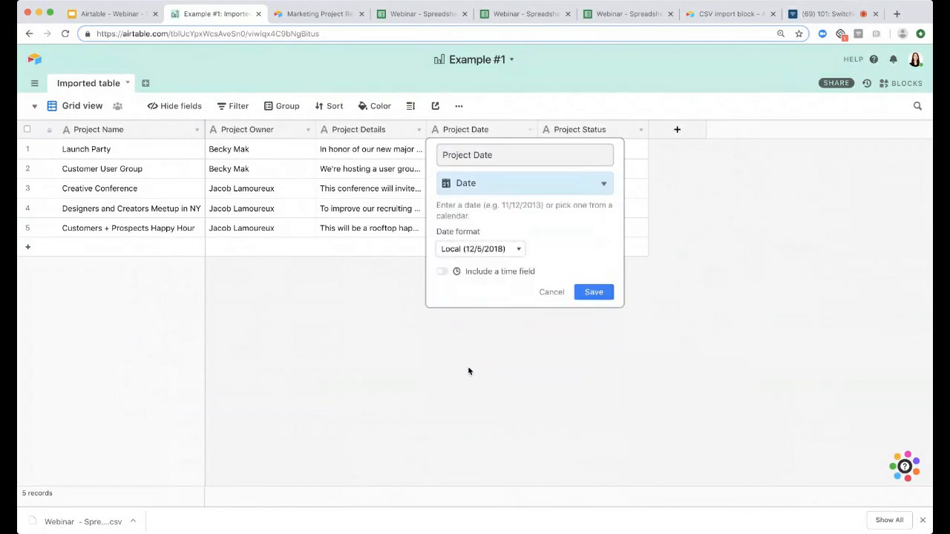
left_click(598, 294)
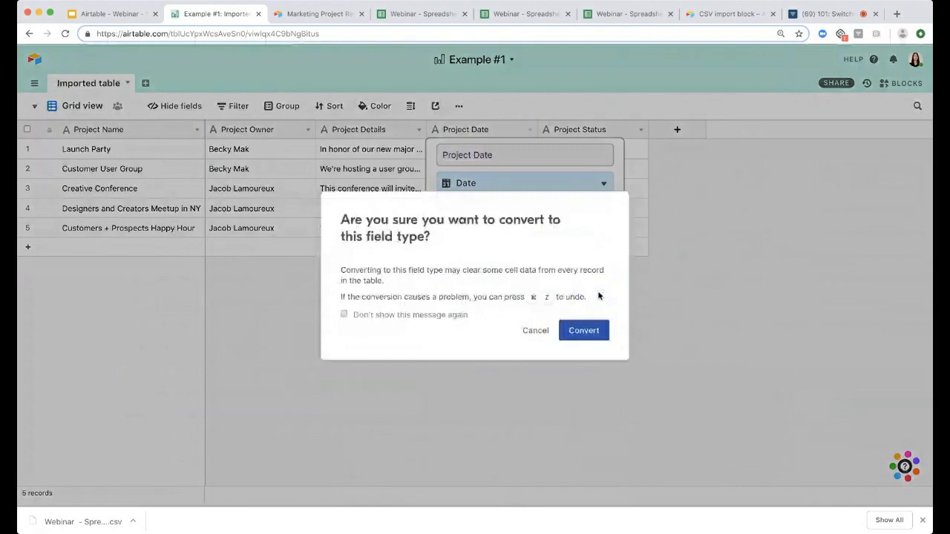
left_click(583, 330)
left_click(481, 149)
left_click(482, 149)
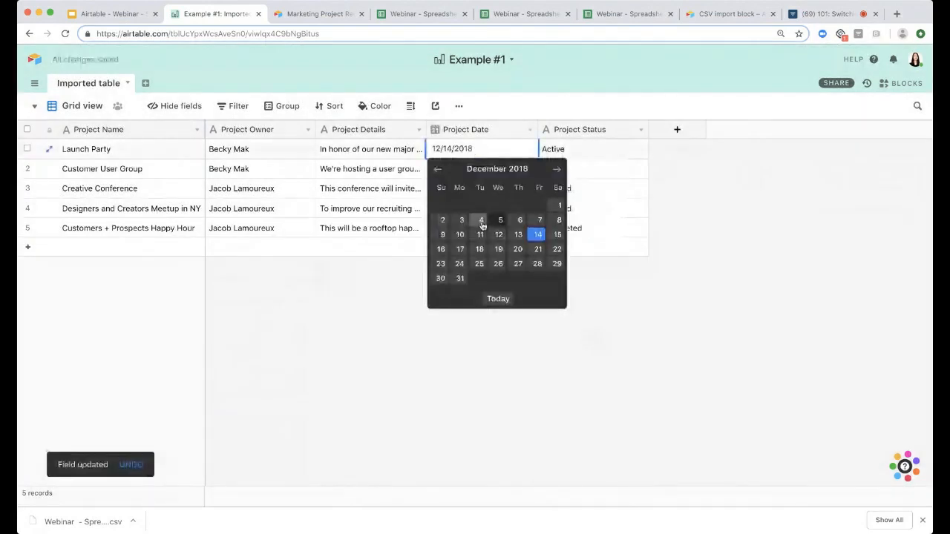
left_click(476, 326)
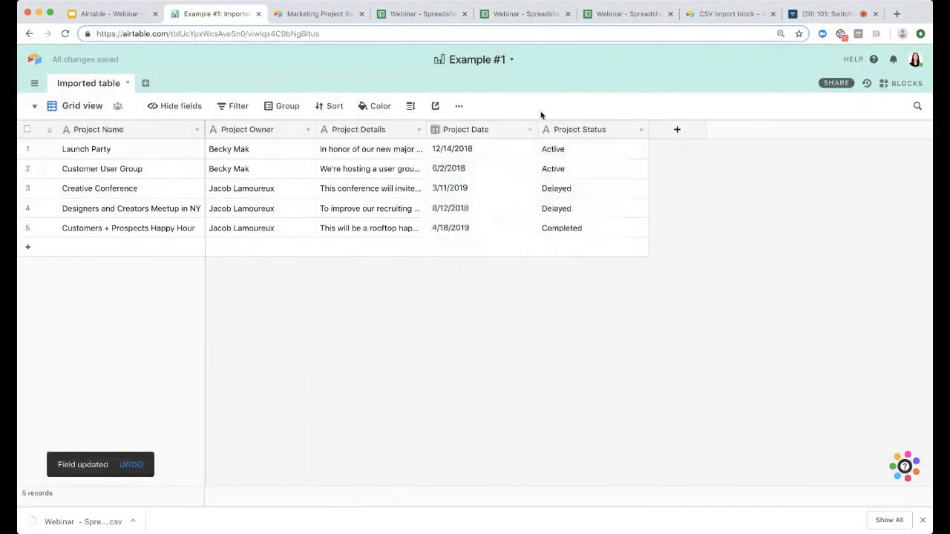
- Convert the Project Status field to a Single select with colored options made from the existing cell values
double_click(578, 129)
left_click(584, 185)
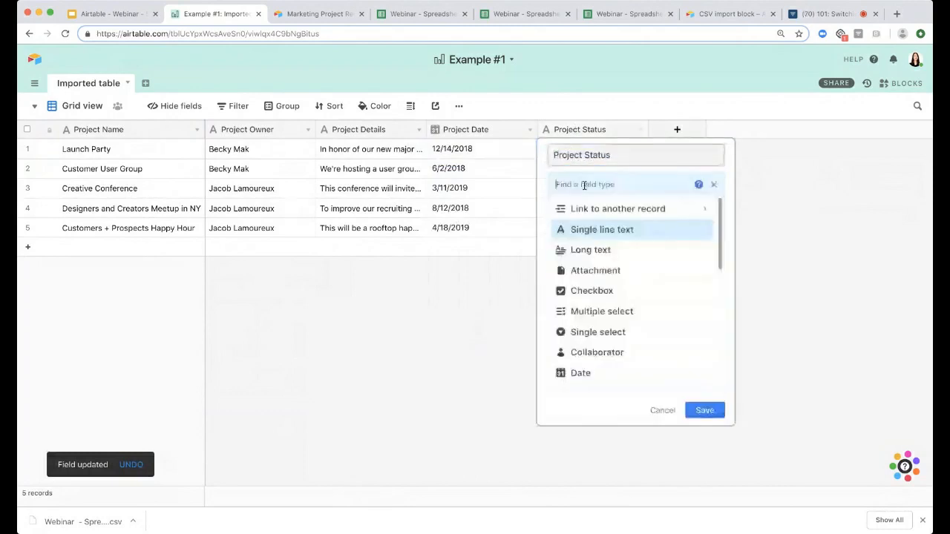
type("single")
key("Down")
key("Return")
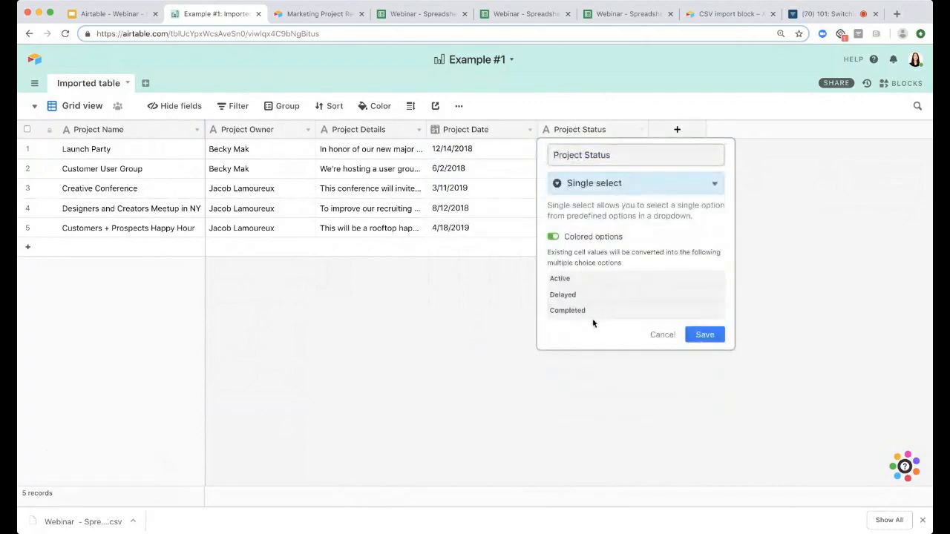
left_click(706, 334)
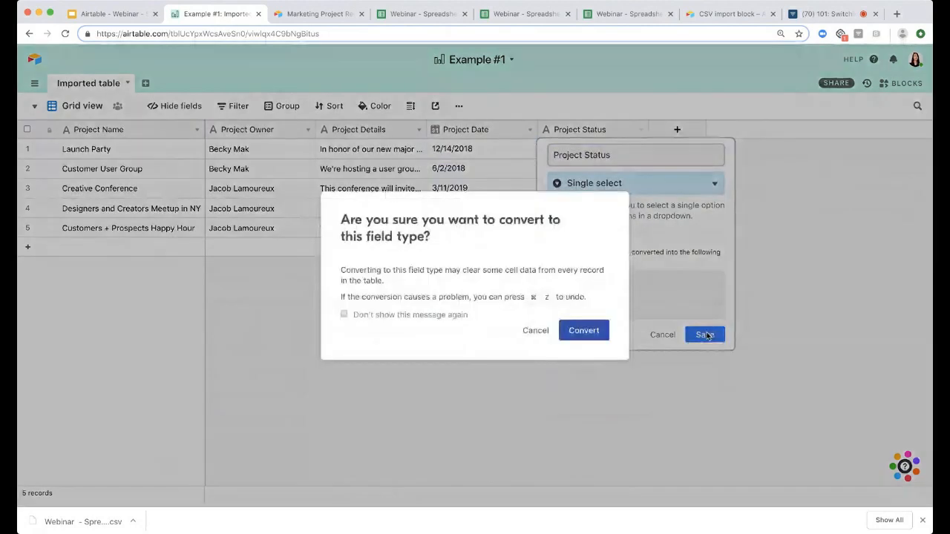
left_click(585, 330)
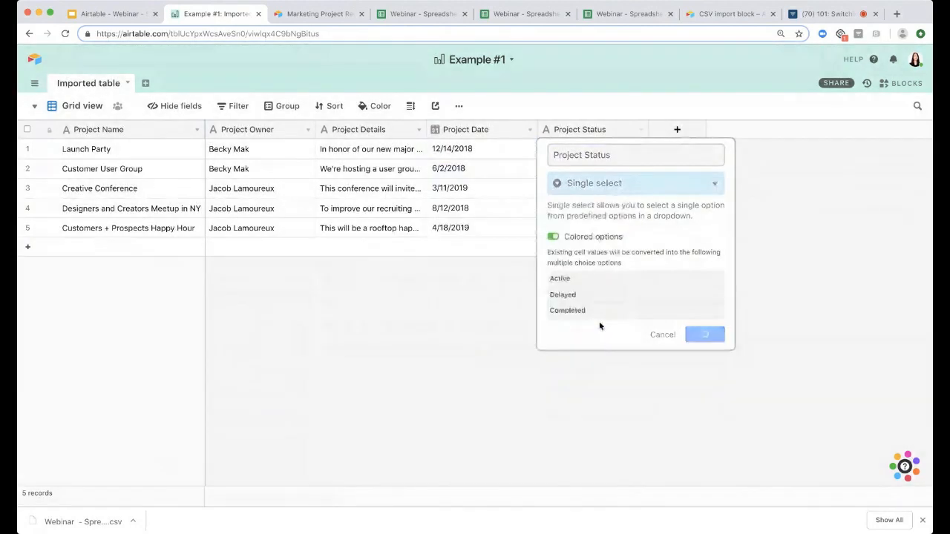
- Recolor the Project Status options with teal for Active, yellow for Delayed and dark green for Completed, and save the field
double_click(576, 130)
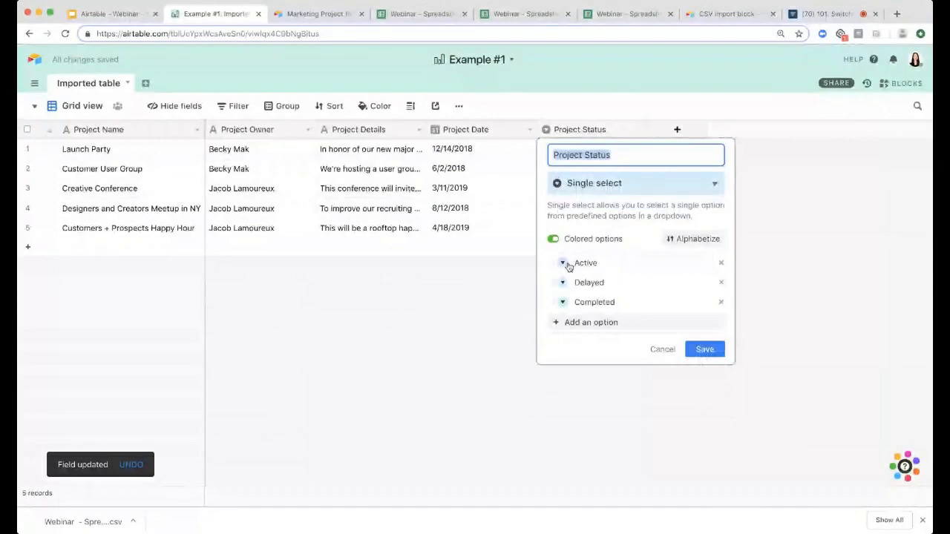
left_click(563, 262)
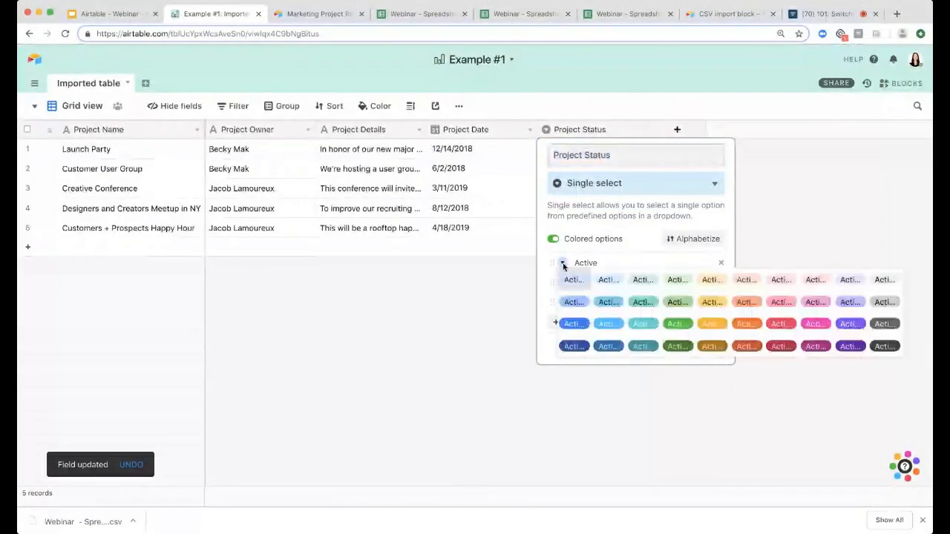
left_click(639, 303)
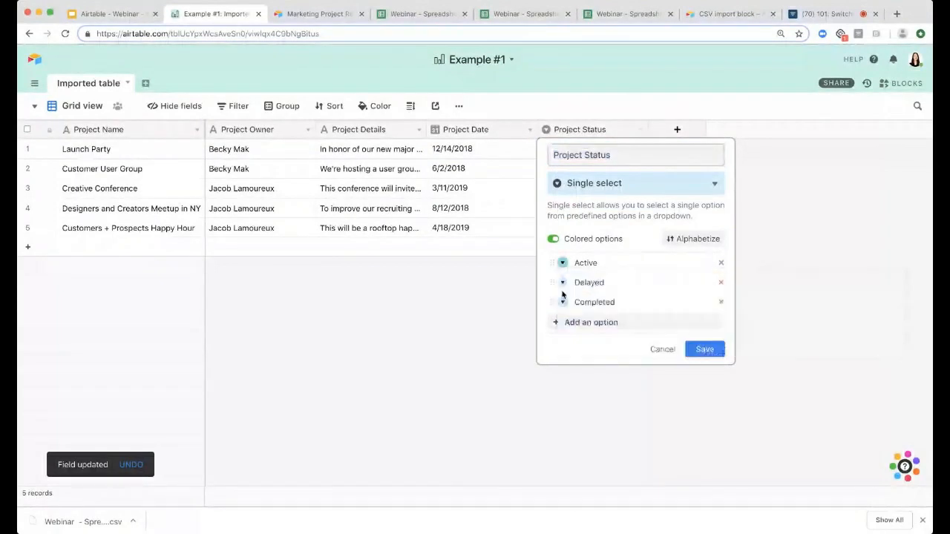
left_click(562, 283)
left_click(712, 323)
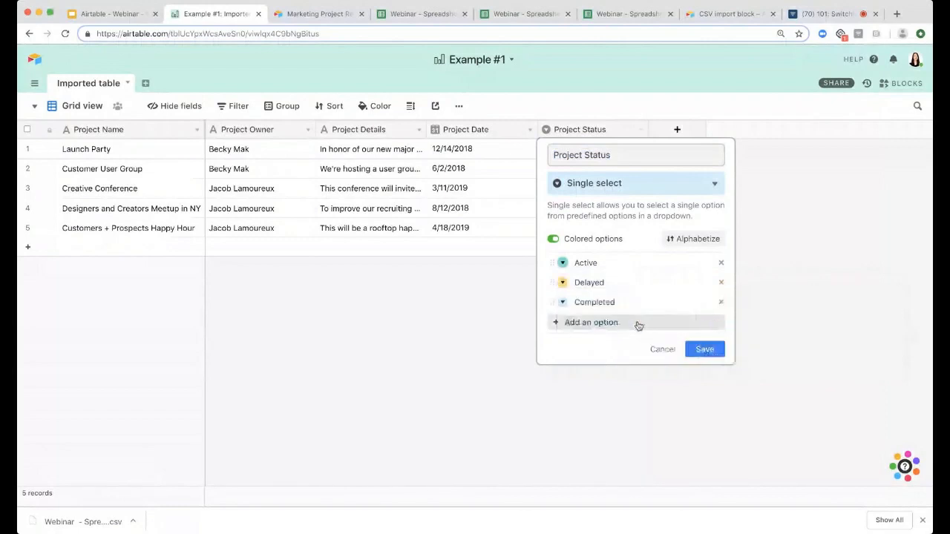
left_click(562, 302)
left_click(675, 385)
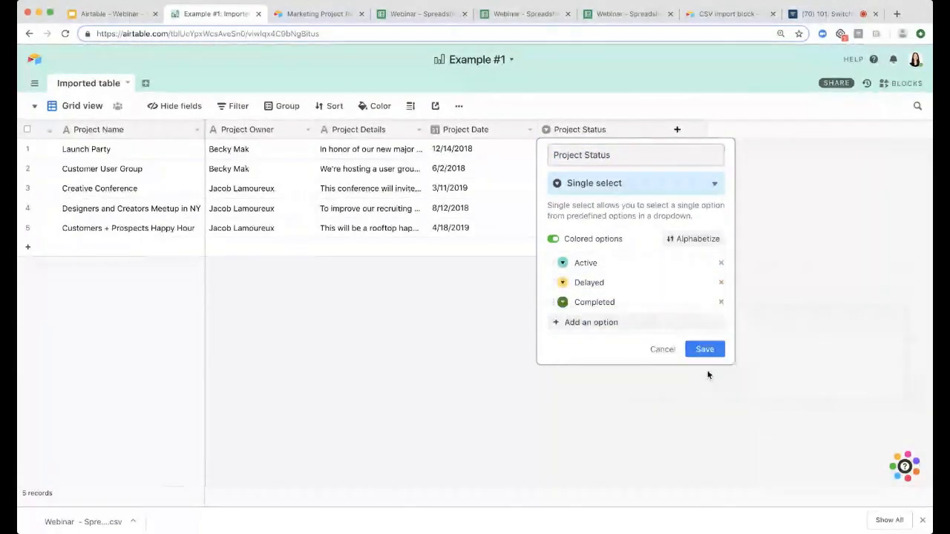
left_click(704, 348)
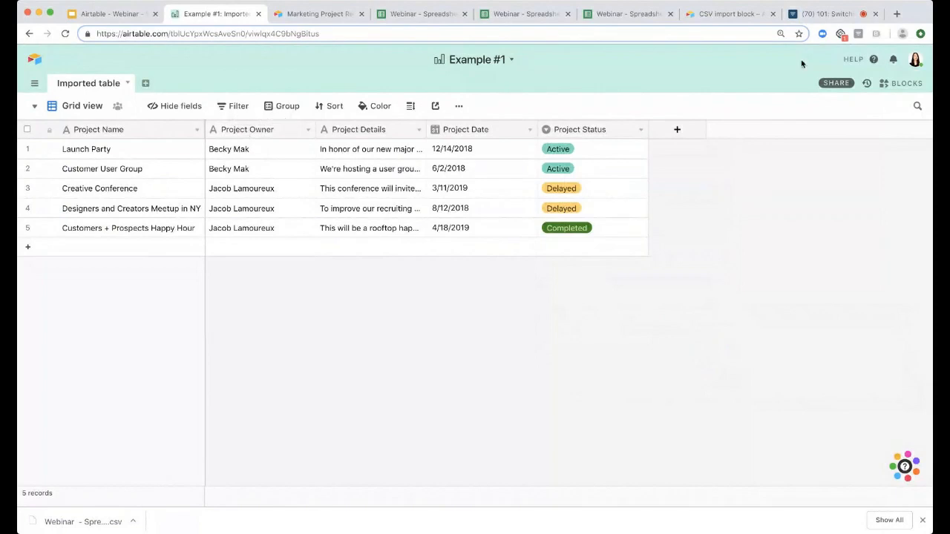
- Review the workspace collaborators in the Example #1 base's sharing settings
left_click(826, 83)
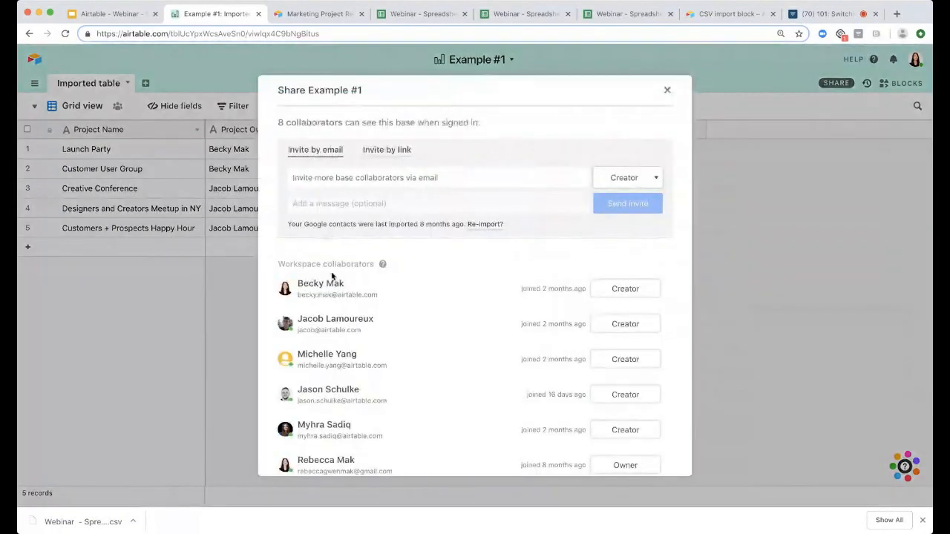
mouse_move(361, 268)
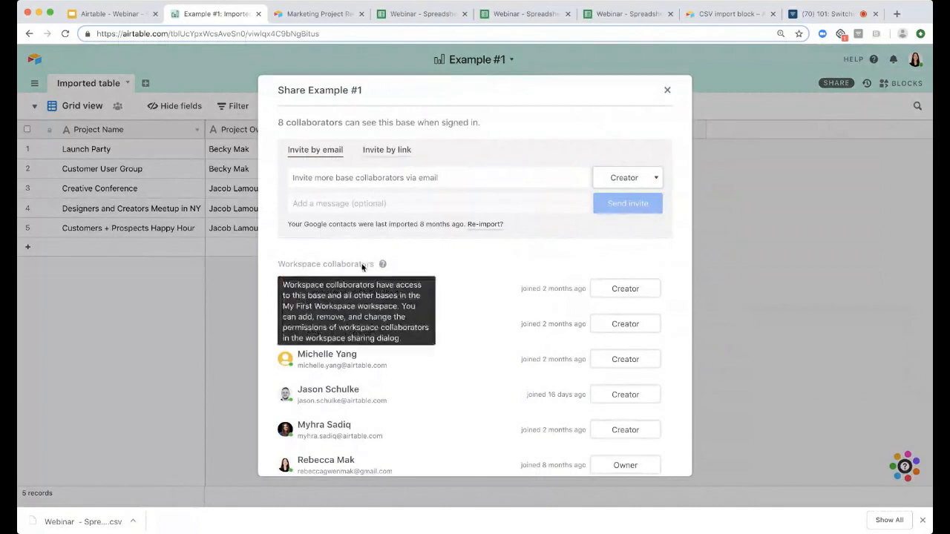
left_click(668, 92)
- Convert the Project Owner field to the Collaborator type with notifications enabled when collaborators are added
double_click(242, 133)
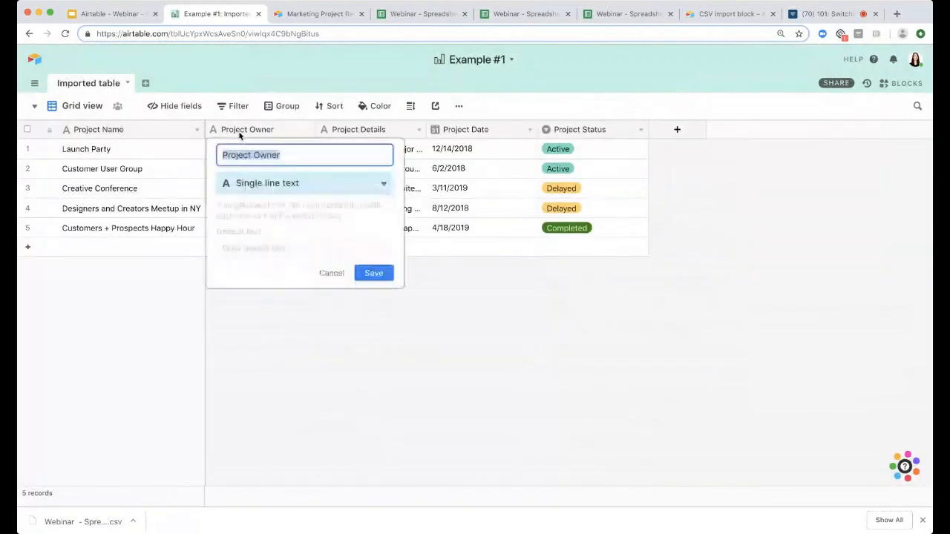
left_click(249, 185)
type("coll")
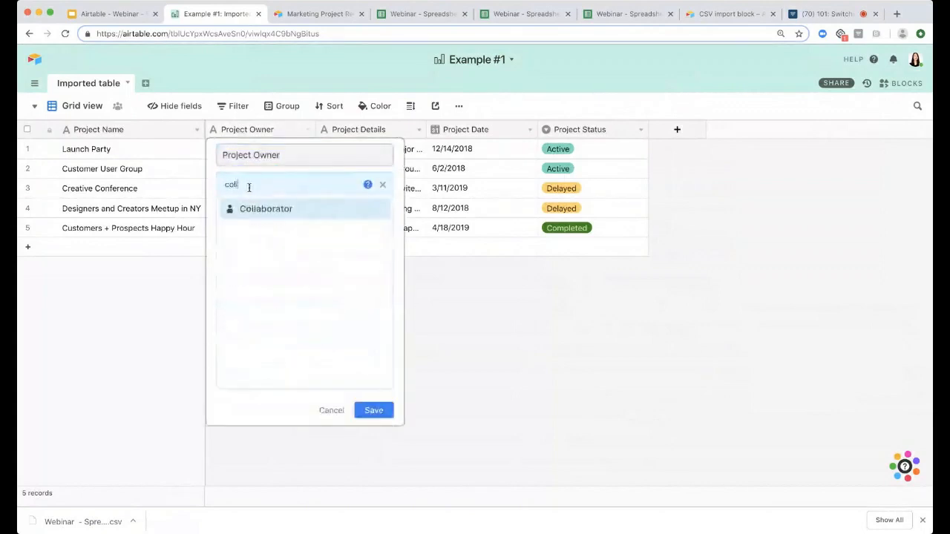
key("Return")
left_click(269, 264)
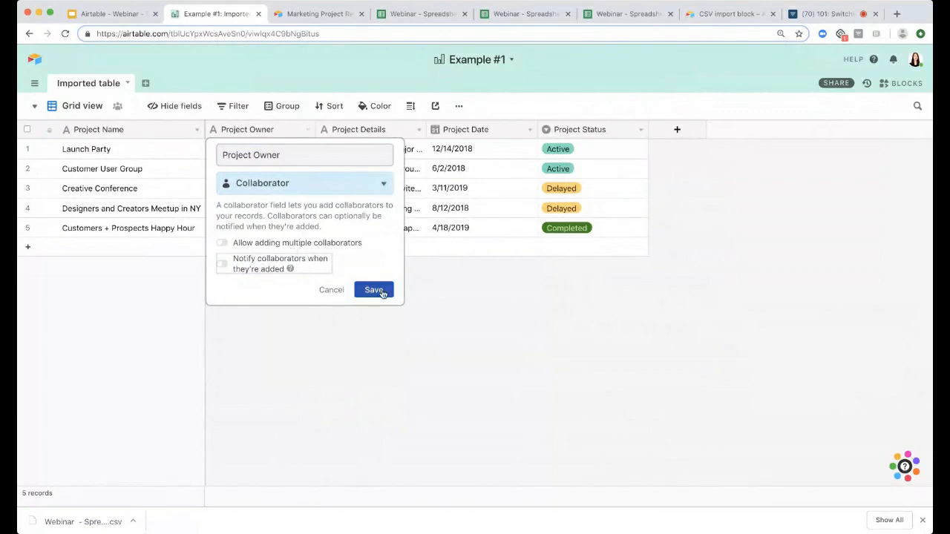
left_click(261, 266)
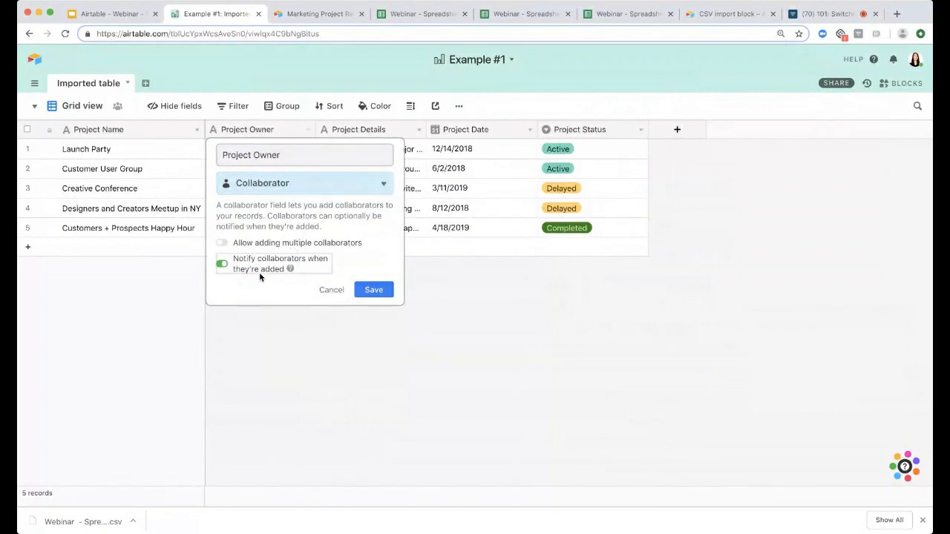
left_click(378, 289)
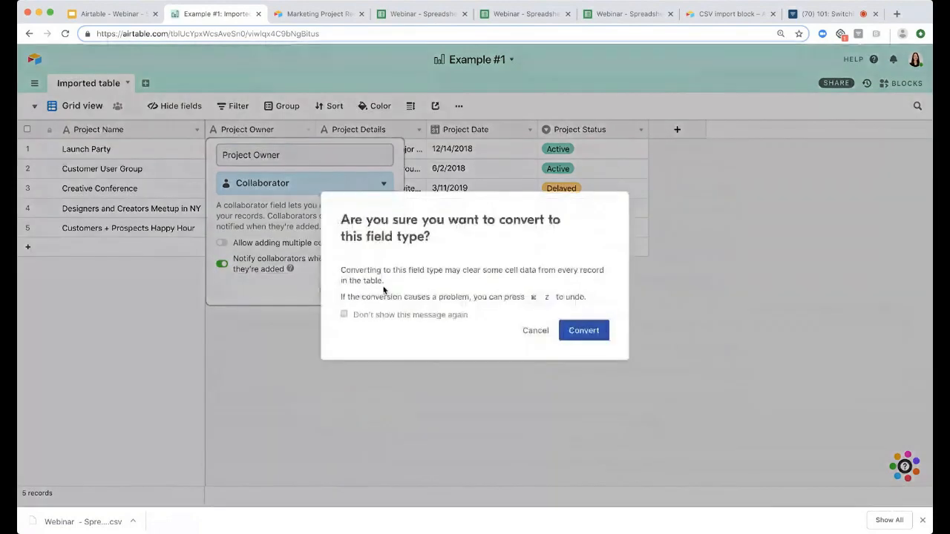
left_click(588, 329)
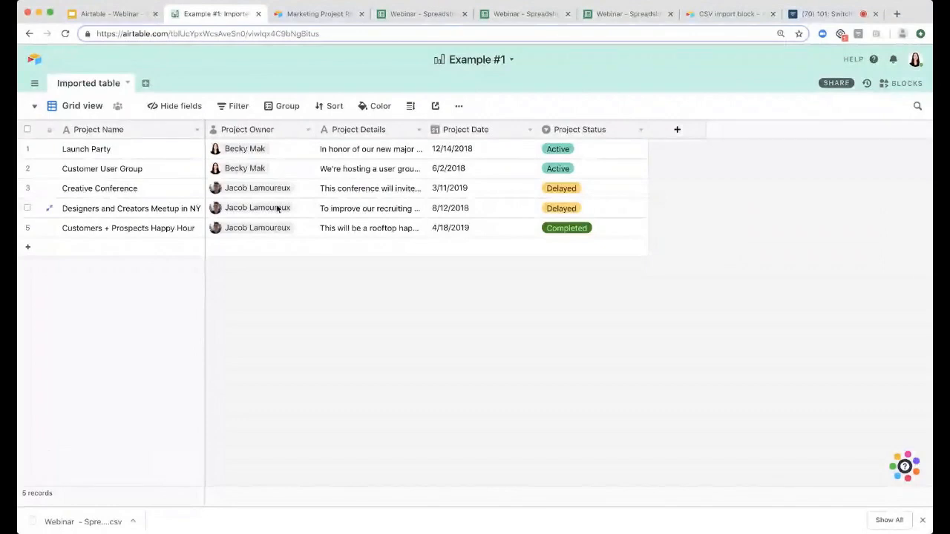
- Convert the Project Details field to the Long text type
double_click(353, 130)
type("long")
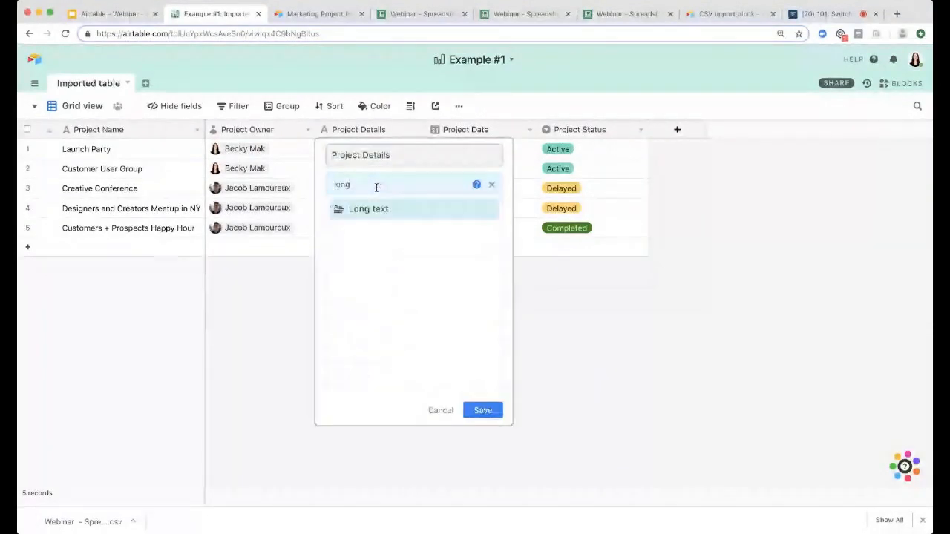
key("Return")
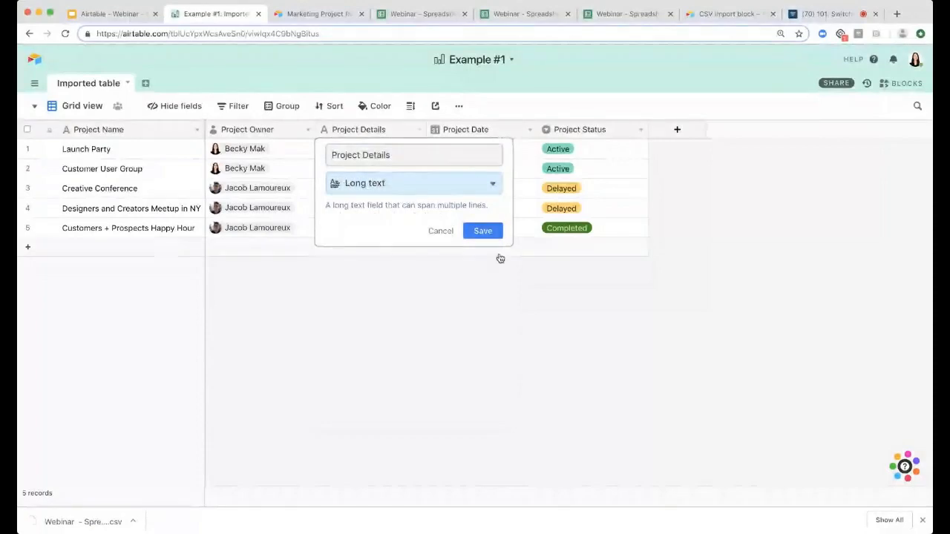
left_click(484, 231)
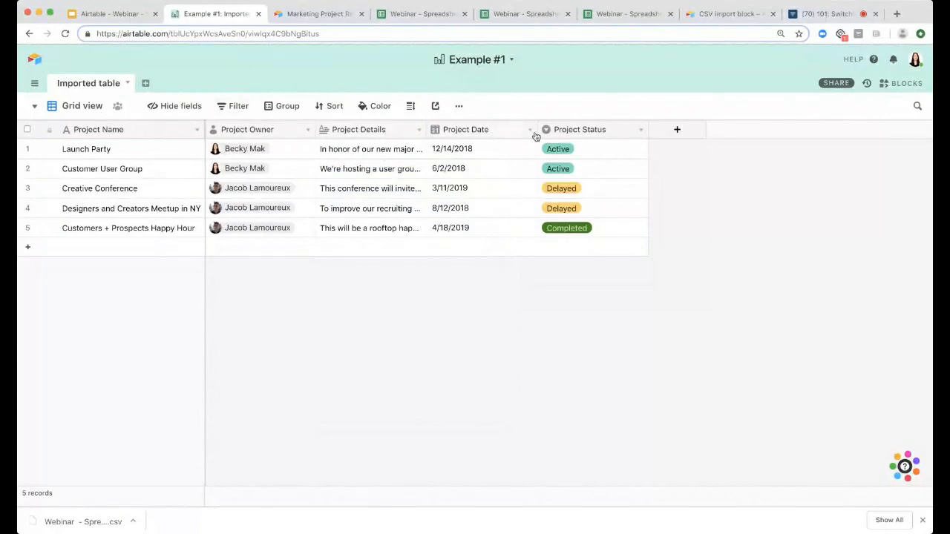
- Rename the grid view as All Projects and the imported table as Projects
double_click(82, 107)
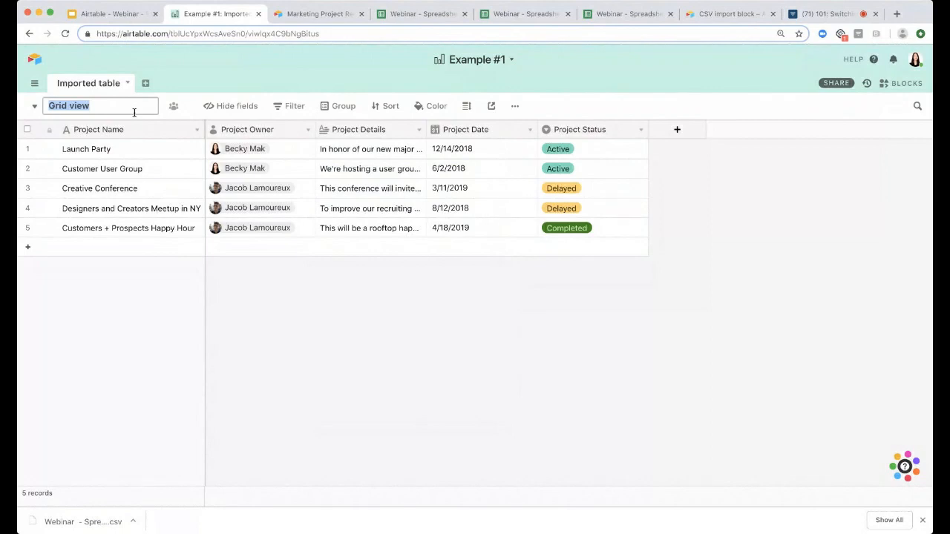
type("All Projects")
key("Return")
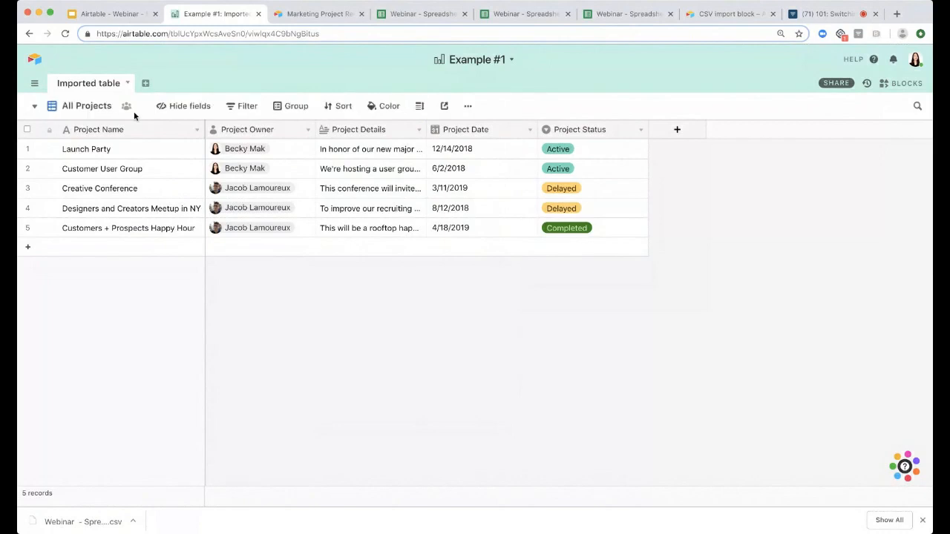
double_click(84, 82)
type("Projects")
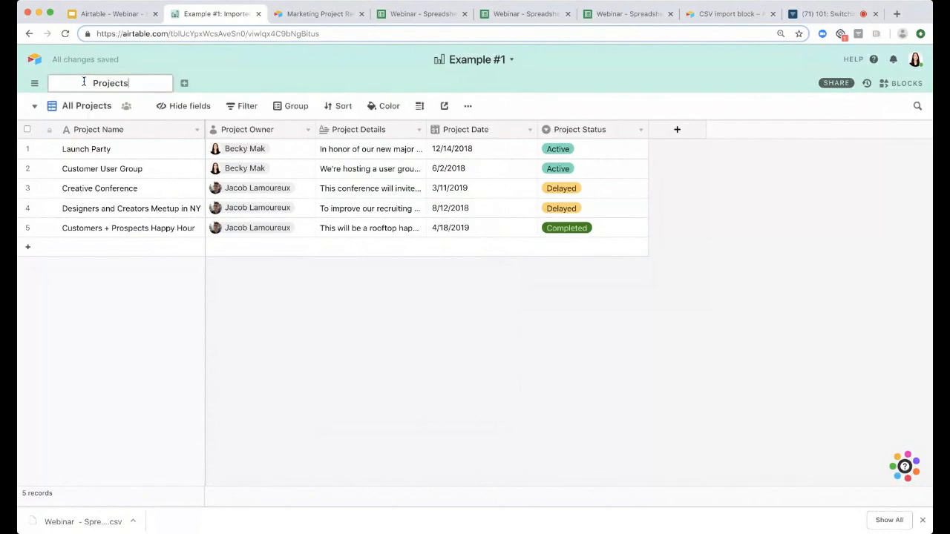
key("Return")
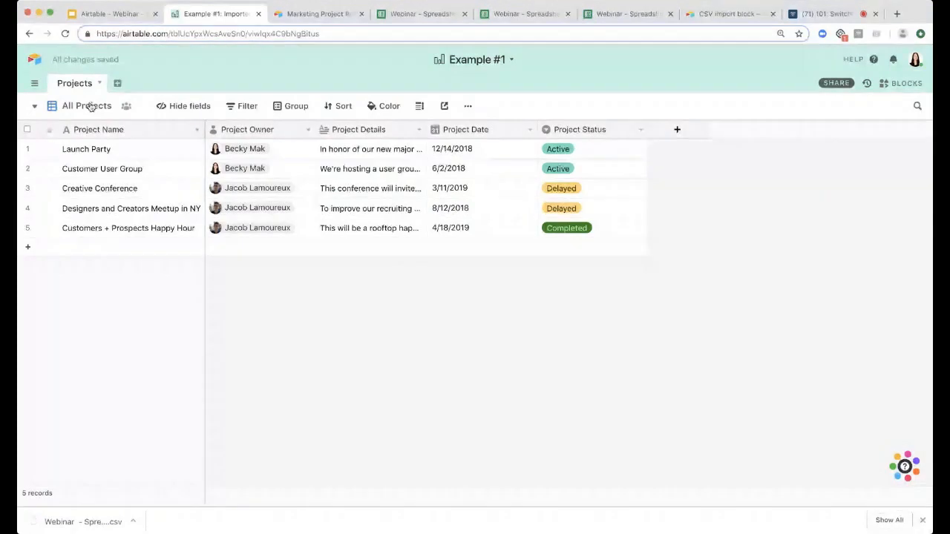
- Add a new grid view to the Projects table and name it Active Projects
left_click(91, 106)
left_click(145, 169)
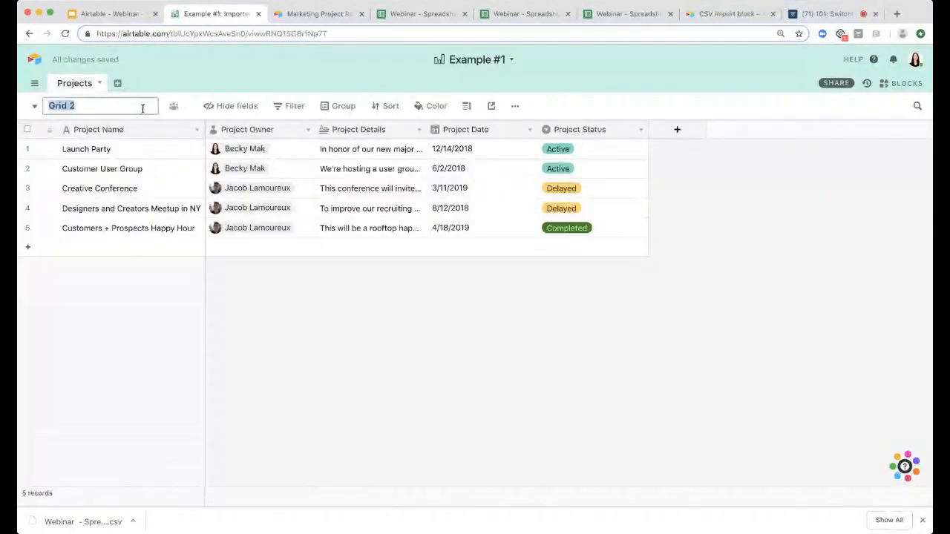
type("Active Projects")
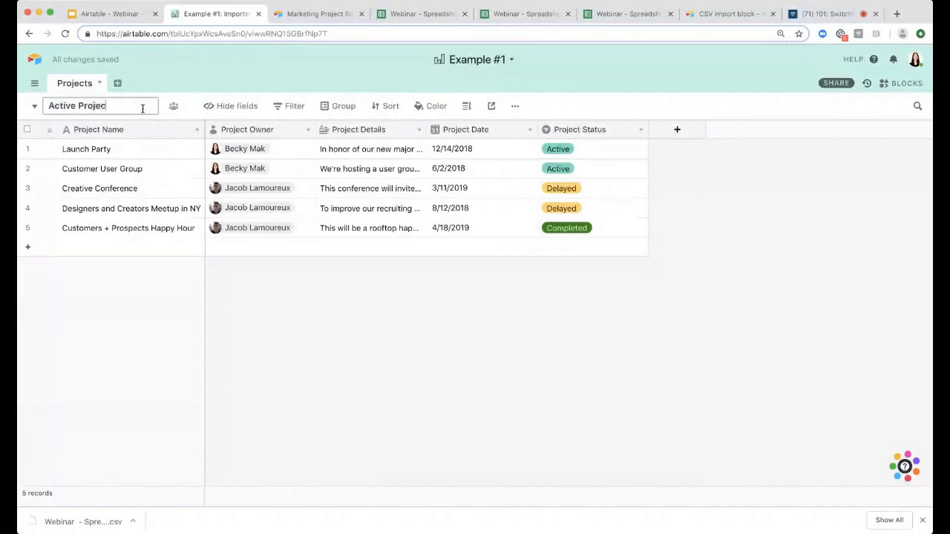
key("Return")
- Filter the Active Projects view to records where Project Status is Active
left_click(261, 107)
left_click(278, 156)
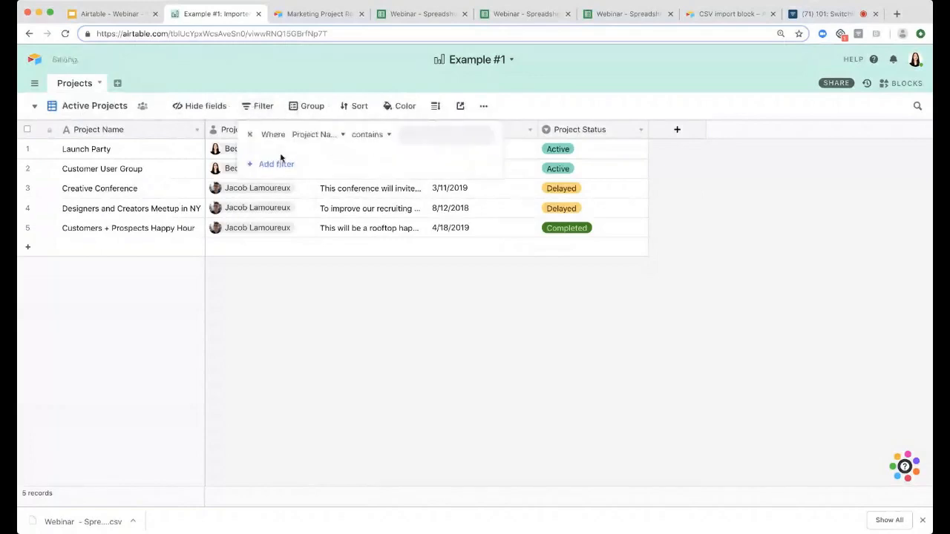
left_click(325, 135)
left_click(348, 255)
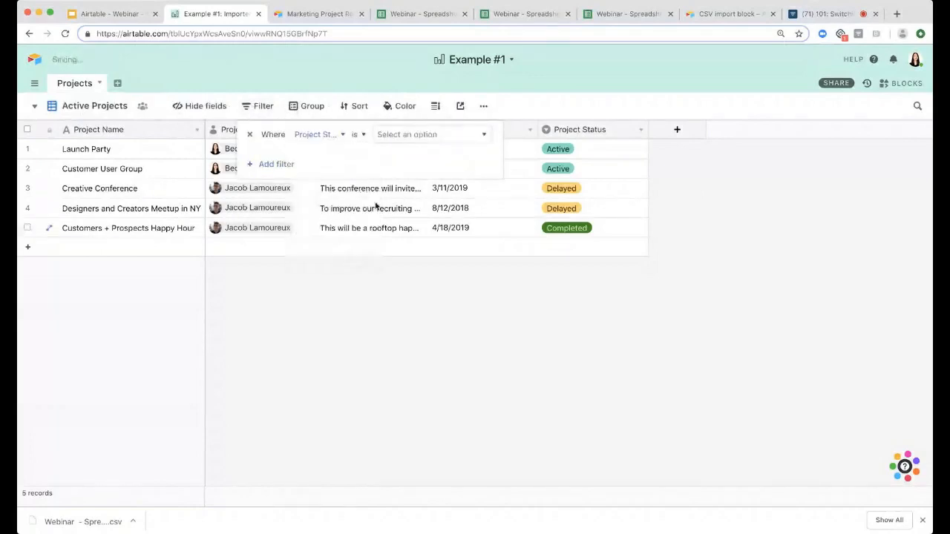
left_click(408, 135)
left_click(399, 173)
left_click(434, 280)
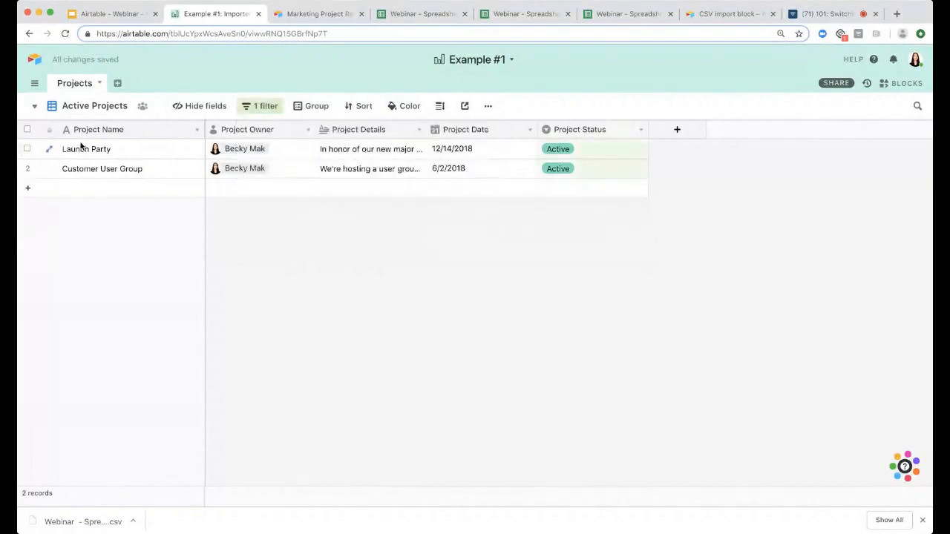
- Add a calendar view based on the Project Date field and color its records by the Project Status single select field
left_click(84, 112)
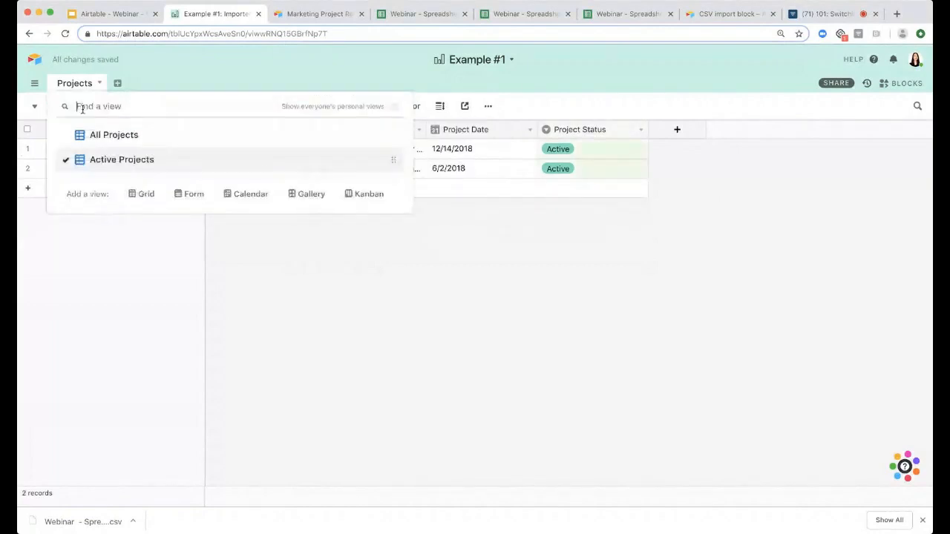
left_click(236, 196)
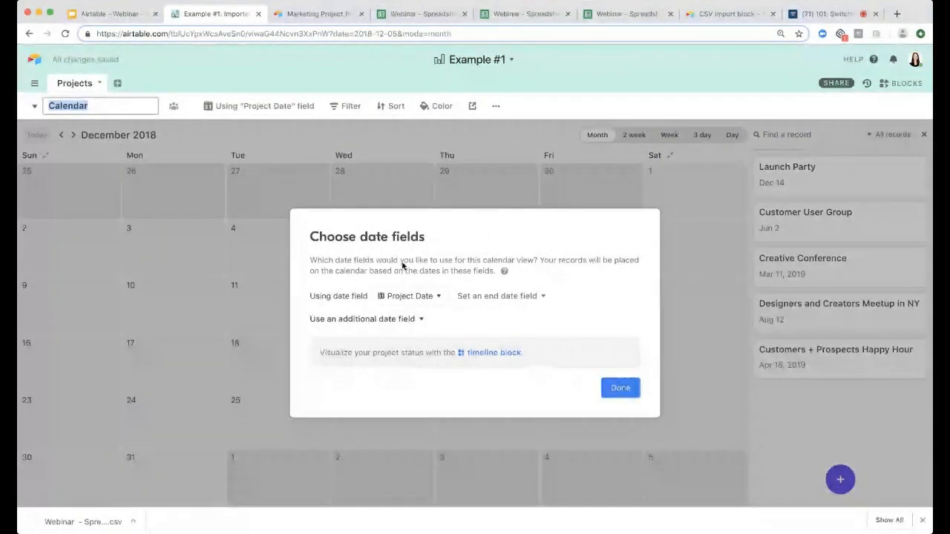
left_click(627, 392)
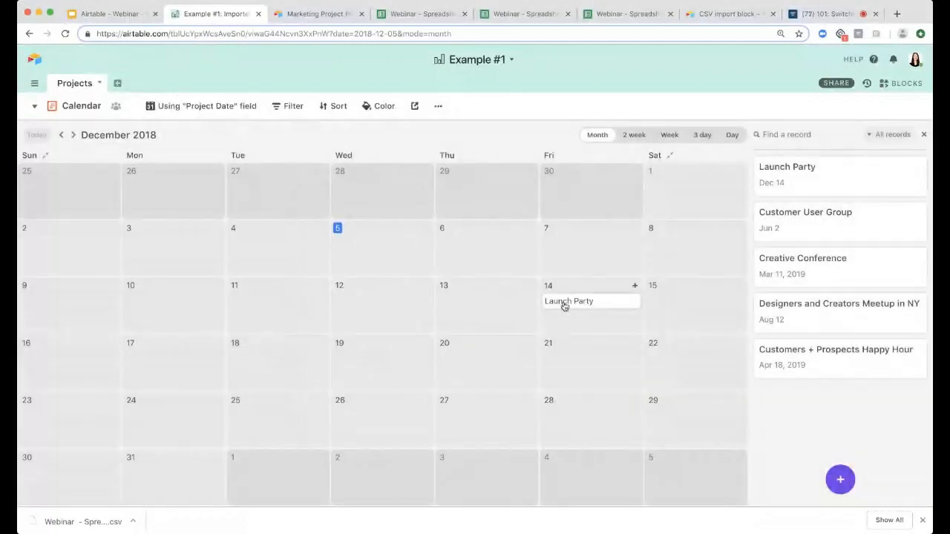
left_click(375, 106)
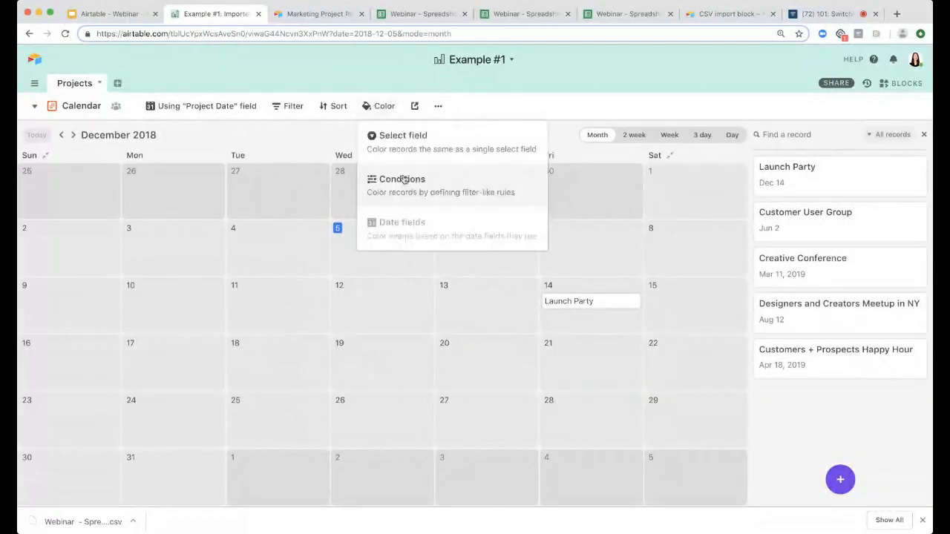
left_click(403, 140)
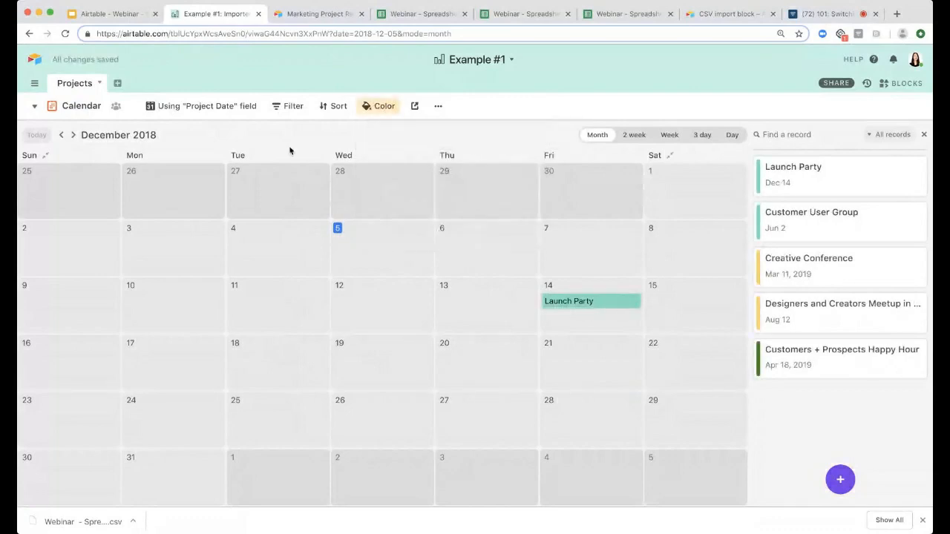
left_click(73, 135)
left_click(62, 136)
left_click(76, 105)
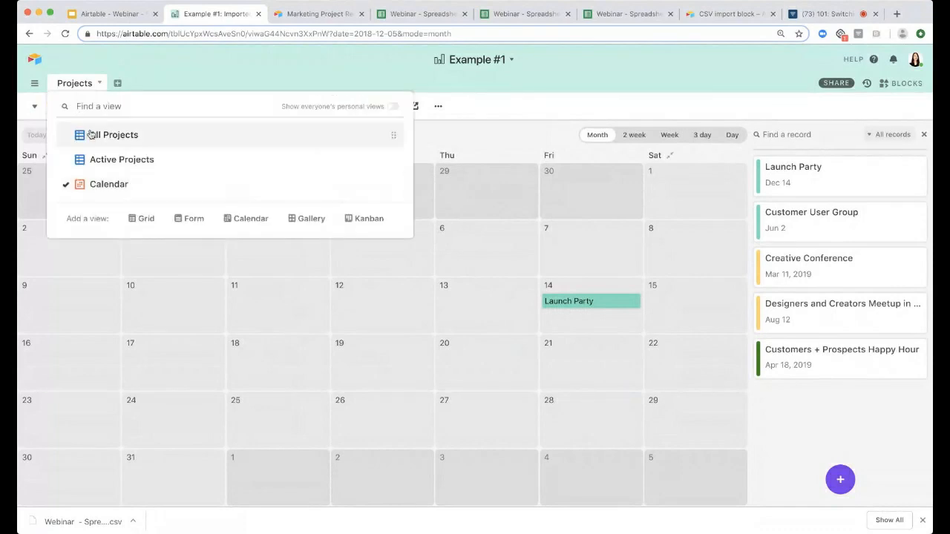
left_click(165, 57)
- Show the Common Spreadsheet Setup #2 slide in Google Slides and switch to the Example 2 spreadsheet's Launch Party sheet in Google Sheets
left_click(132, 22)
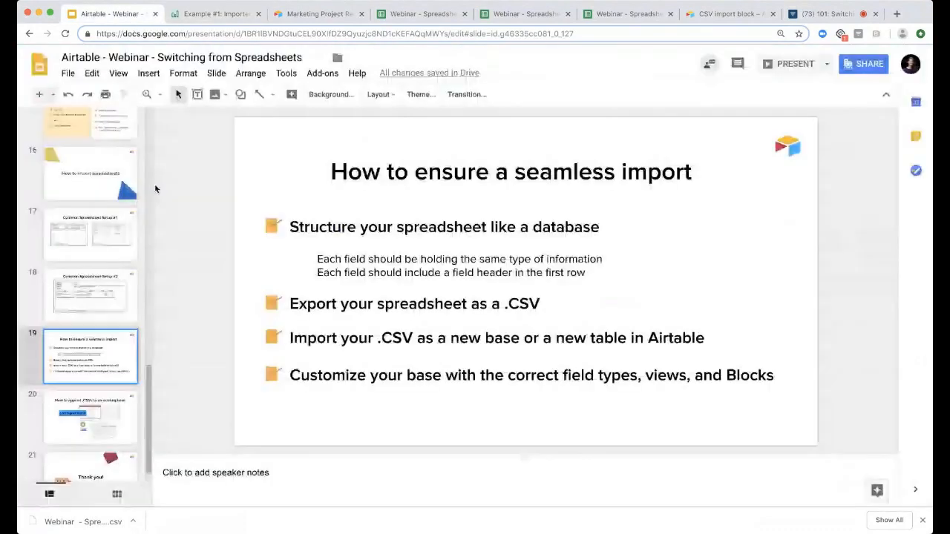
left_click(97, 296)
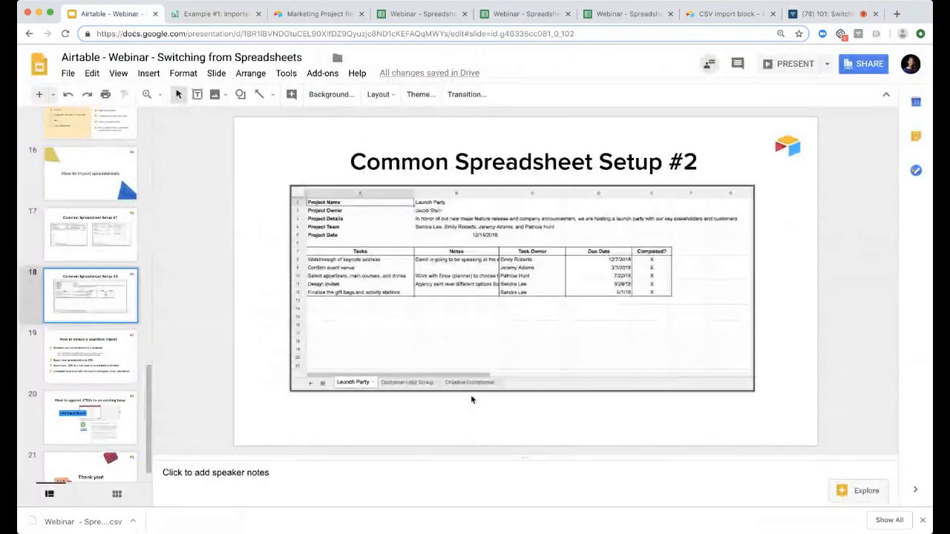
left_click(526, 14)
left_click(457, 233)
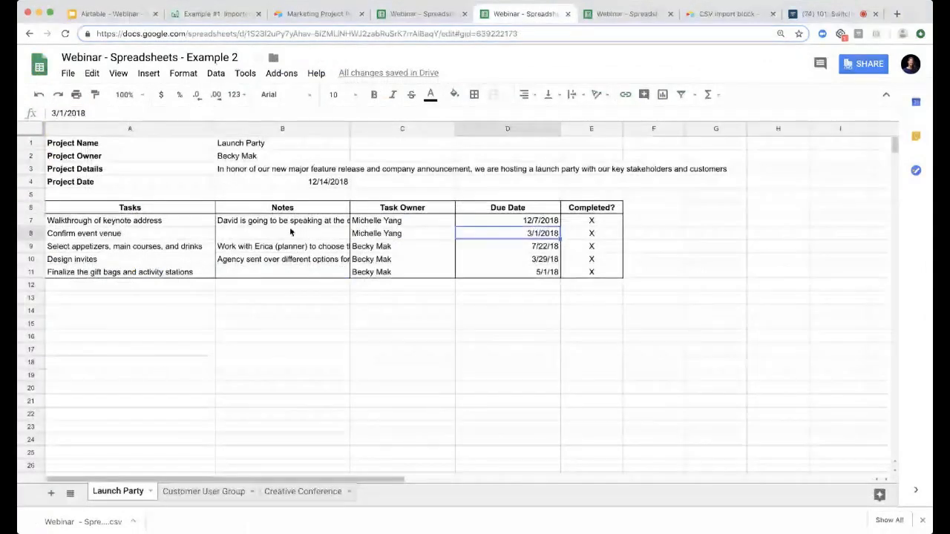
- Examine the project details block and the task table on the Launch Party sheet, comparing its layout with the Customer User Group sheet
left_click_drag(140, 144, 327, 182)
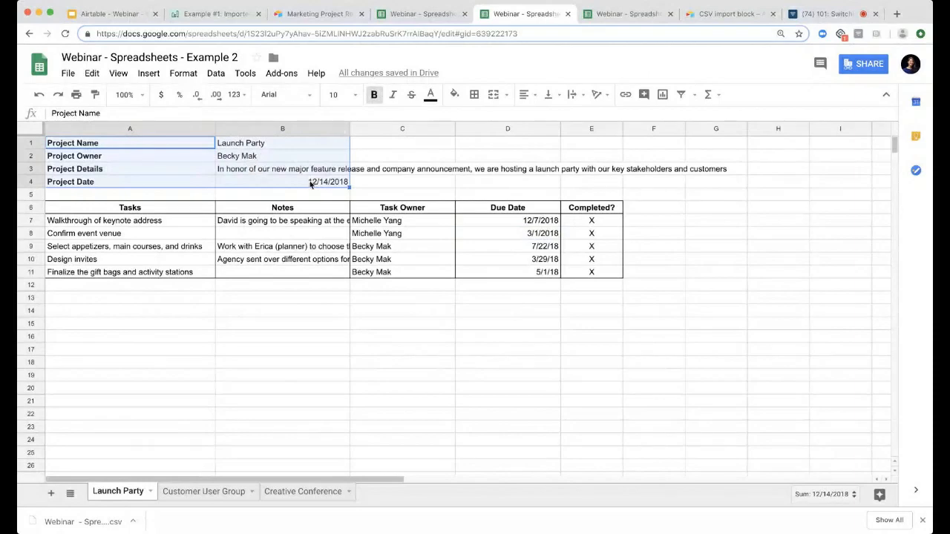
left_click(190, 493)
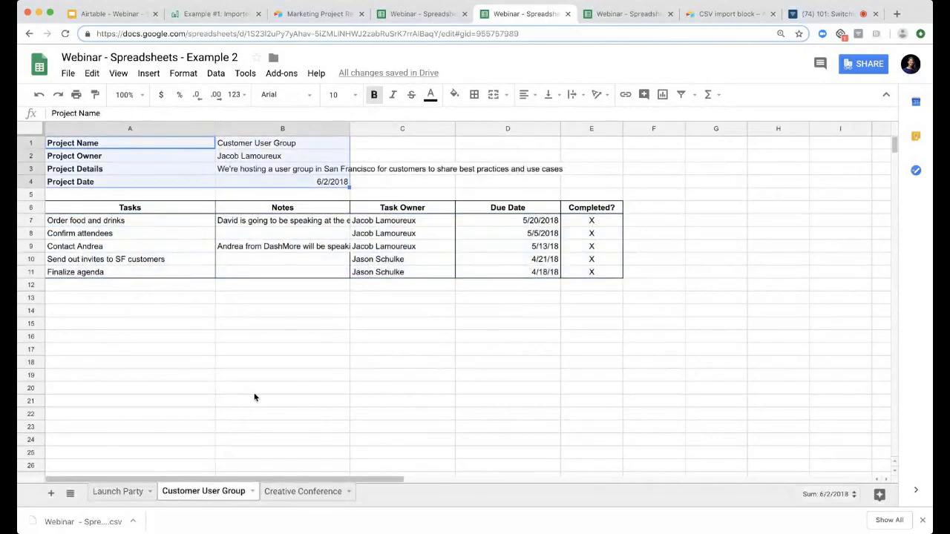
left_click(144, 493)
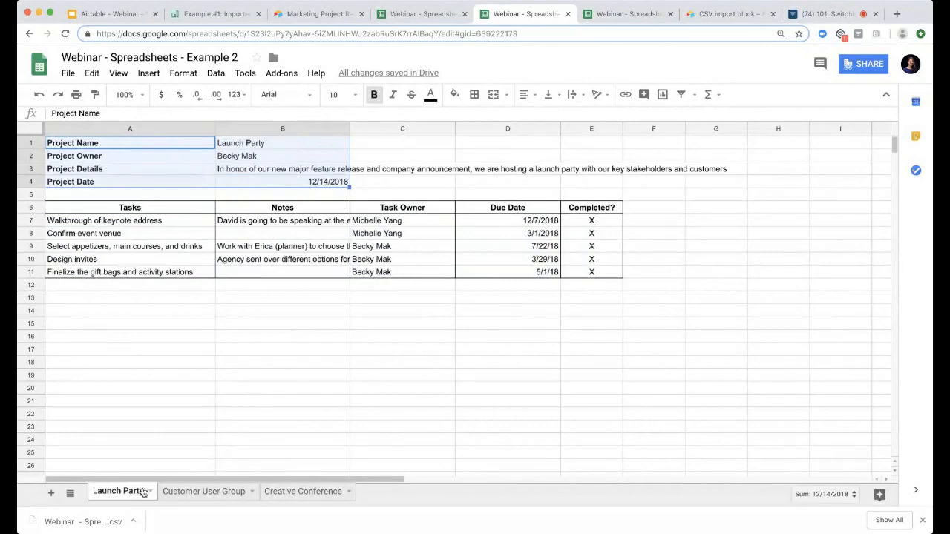
left_click_drag(185, 210, 596, 275)
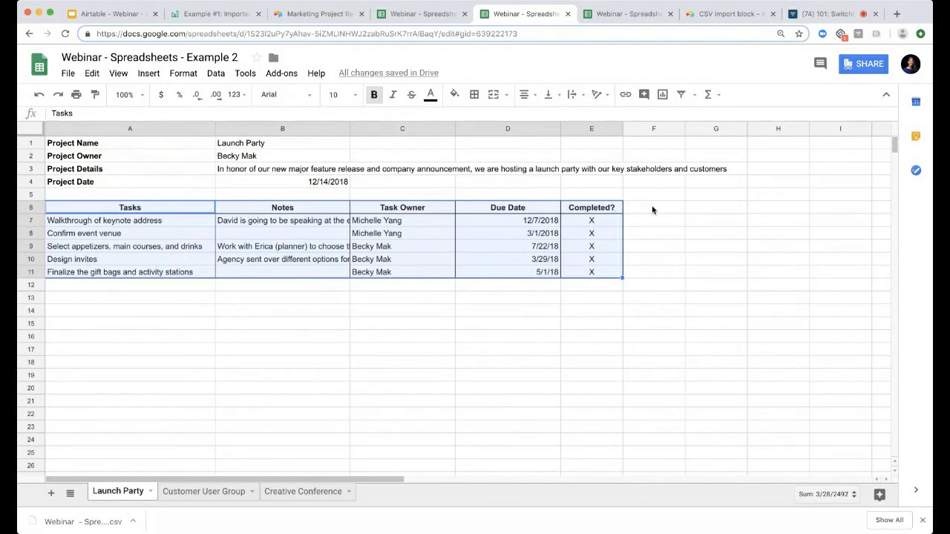
left_click_drag(651, 209, 653, 273)
- Switch to the Fixing Example 2 spreadsheet and examine its header row, Tasks and Due Date columns, and the Launch Party entries under Project
left_click(627, 14)
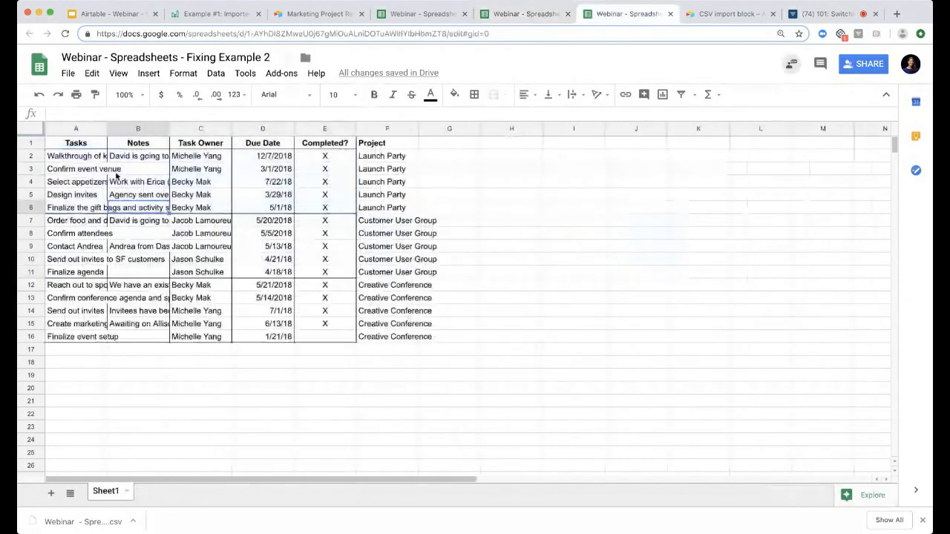
left_click_drag(394, 157, 394, 206)
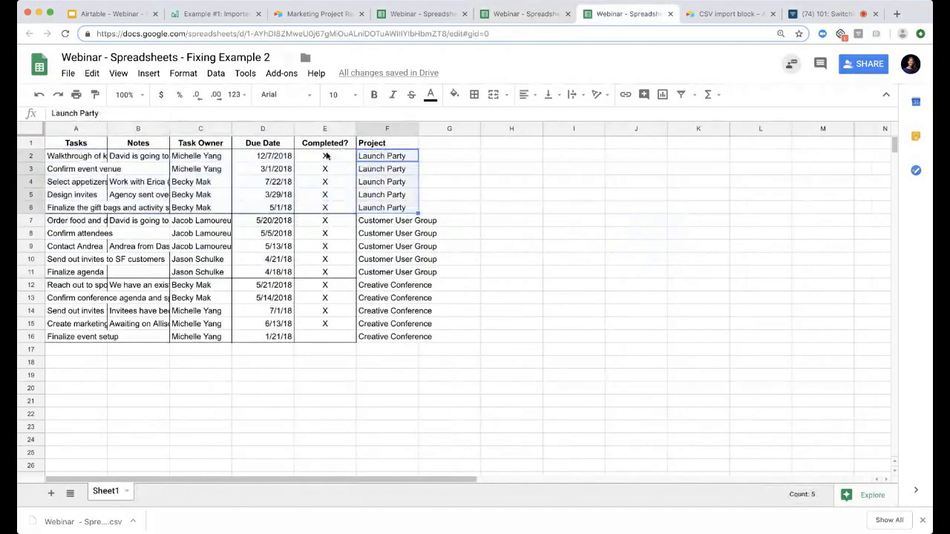
left_click(68, 75)
mouse_move(98, 195)
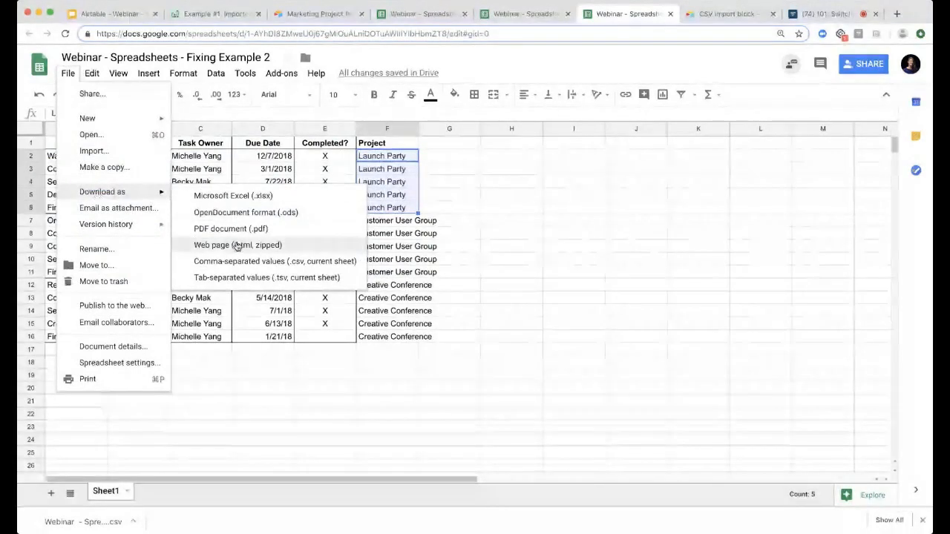
left_click(260, 335)
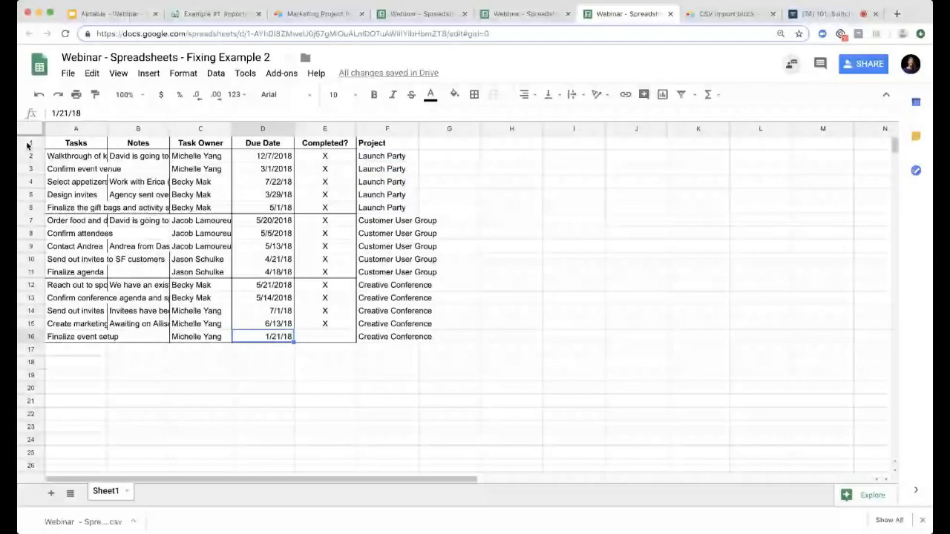
left_click(29, 144)
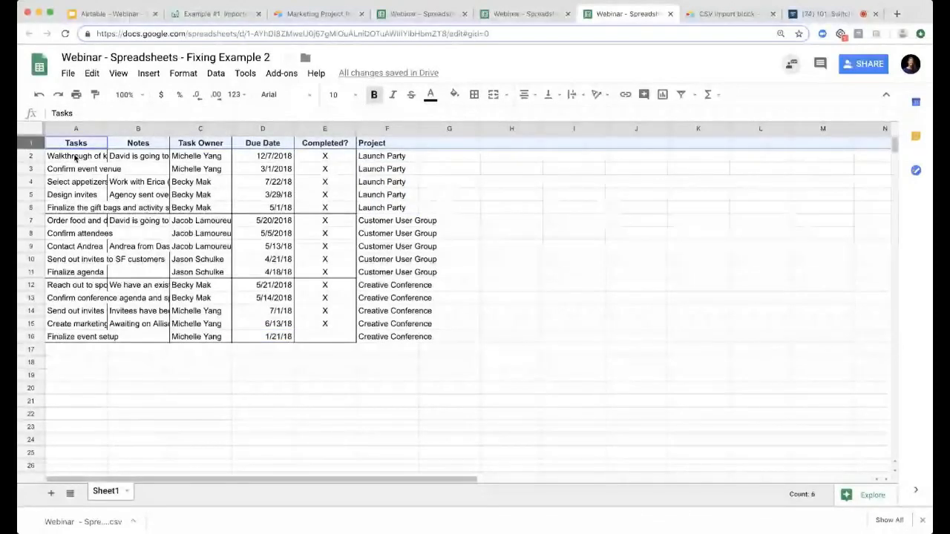
left_click(75, 129)
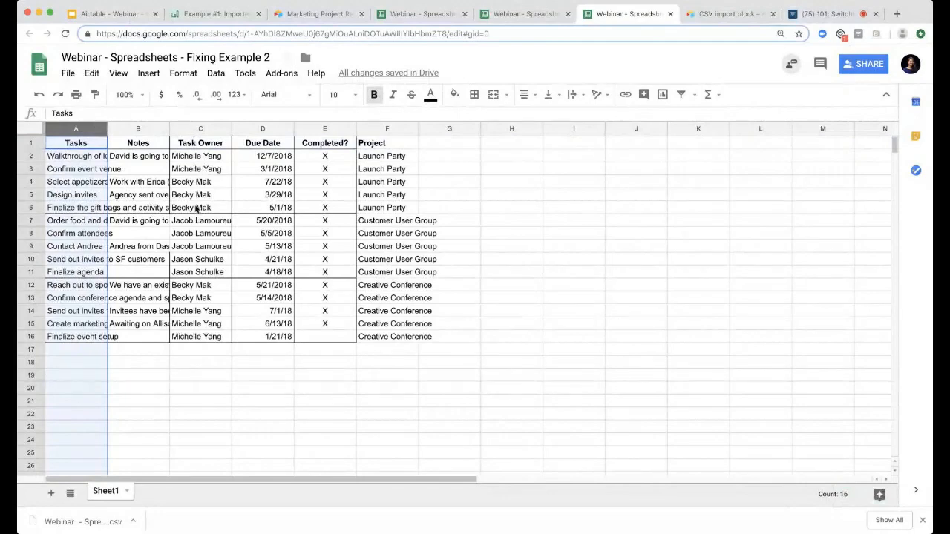
left_click(273, 155)
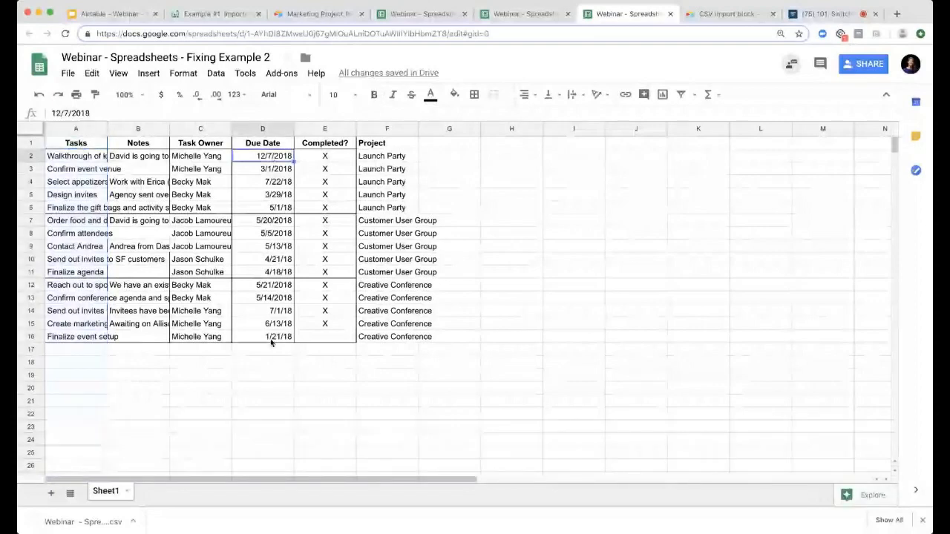
- Download the current sheet of Fixing Example 2 as a comma-separated values (.csv) file
left_click(67, 74)
mouse_move(108, 193)
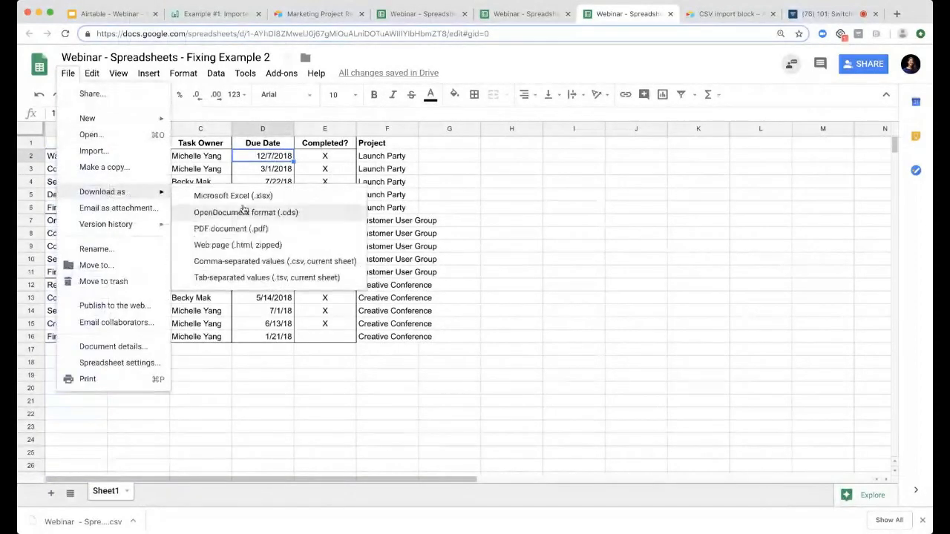
left_click(250, 263)
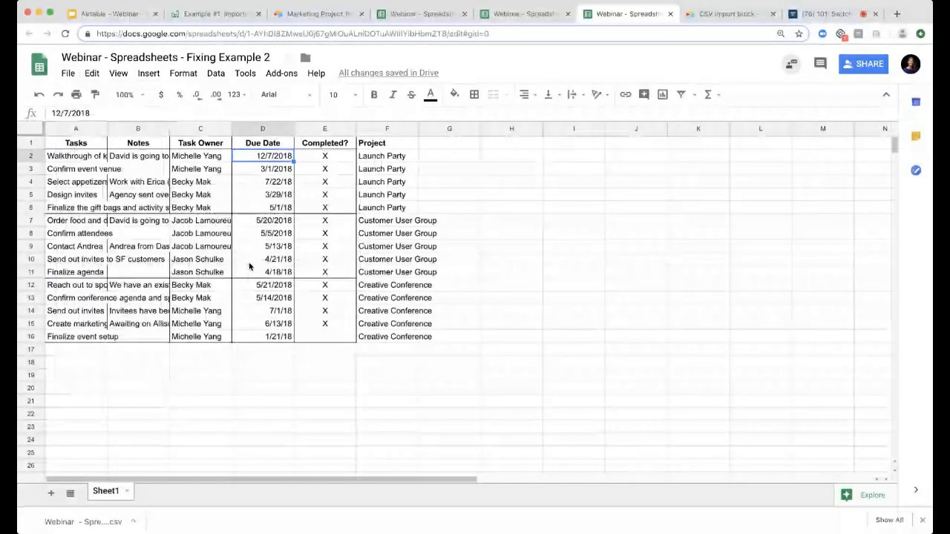
- Switch to Airtable and import the Fixing Example 2 CSV file as a new base in My First Workspace
left_click(205, 17)
left_click(39, 62)
left_click(802, 281)
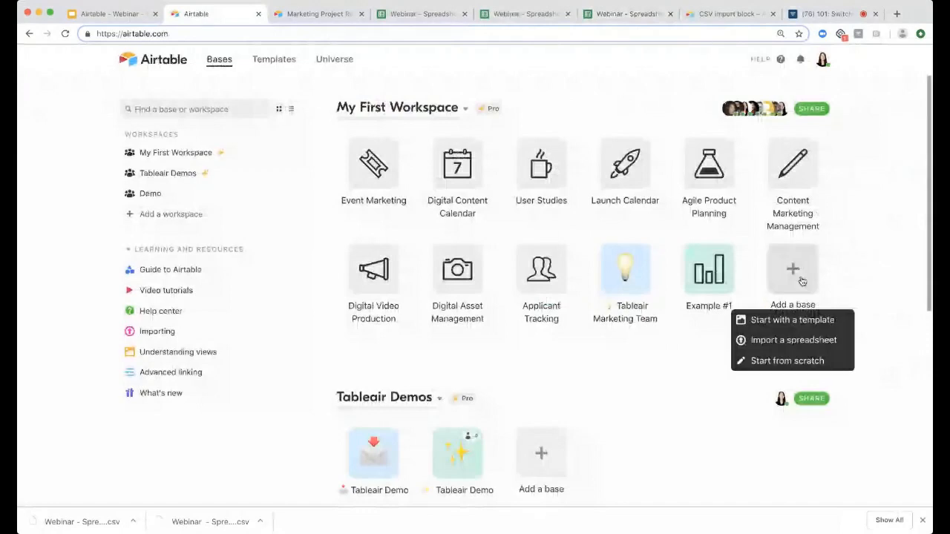
left_click(738, 341)
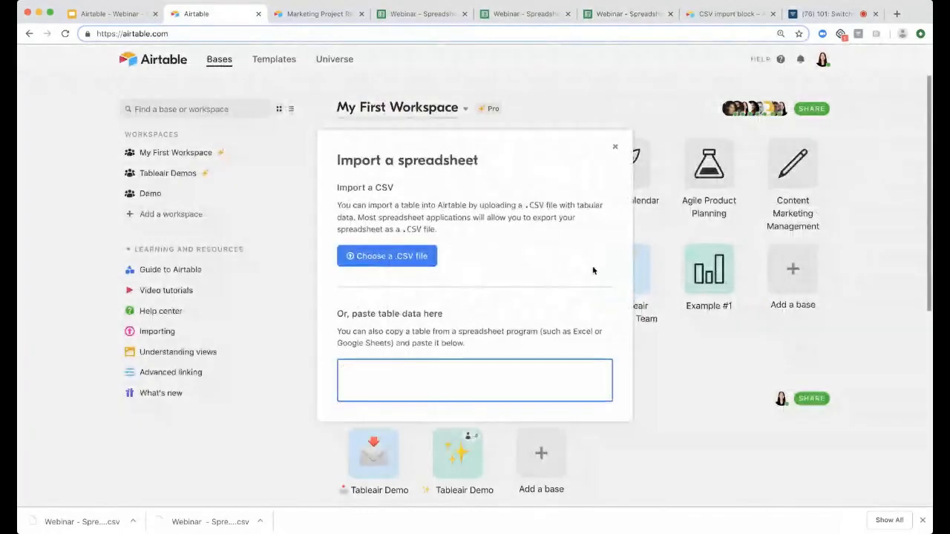
left_click(415, 259)
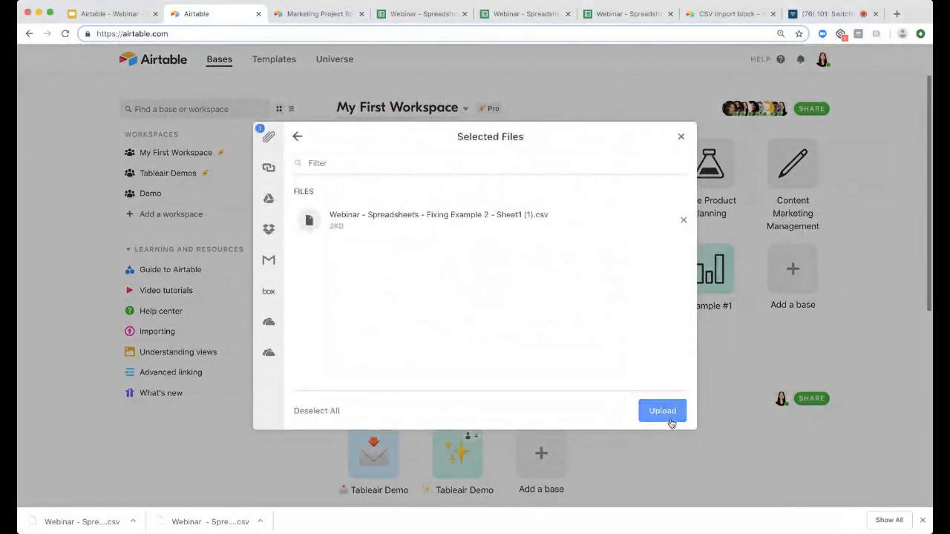
left_click(676, 413)
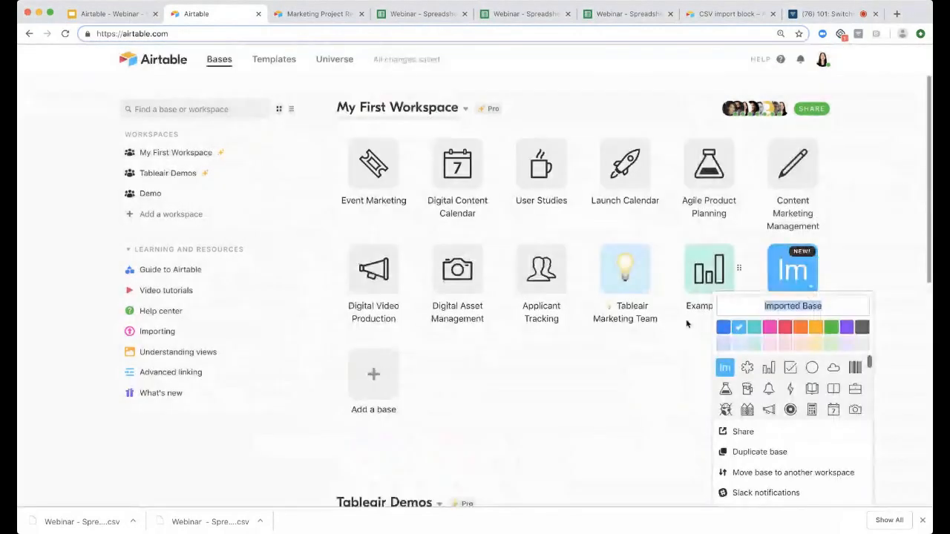
- Give the imported base a light orange color and a checkbox icon, and name it Example #2
left_click(800, 342)
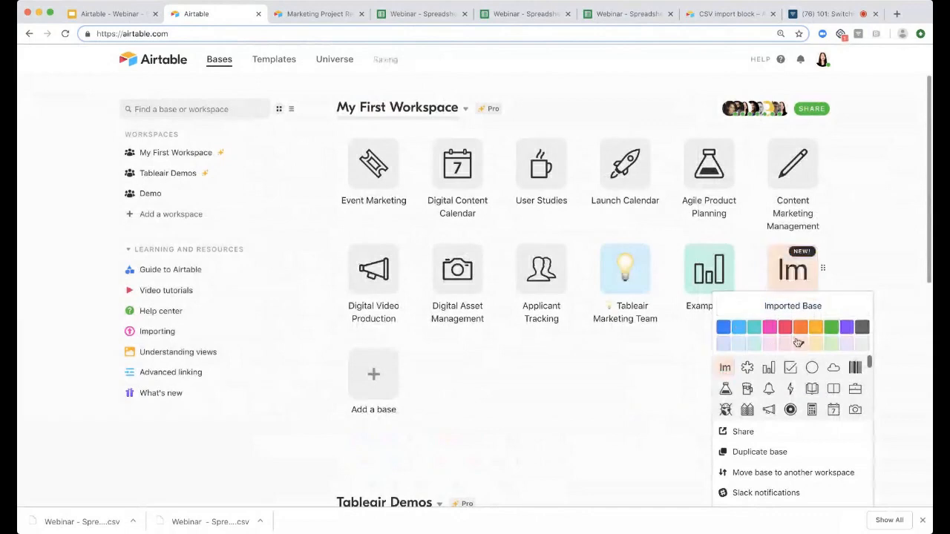
left_click(791, 367)
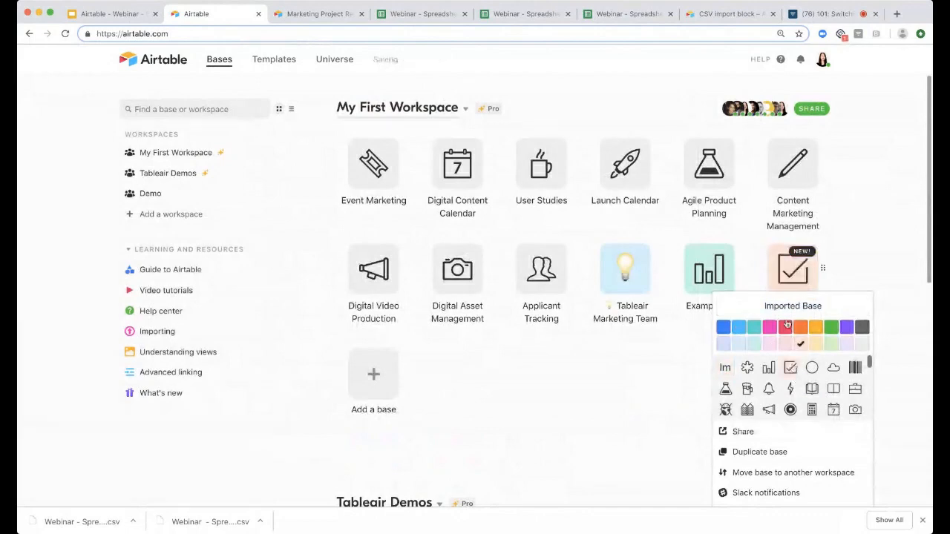
left_click(783, 304)
type("Example #2")
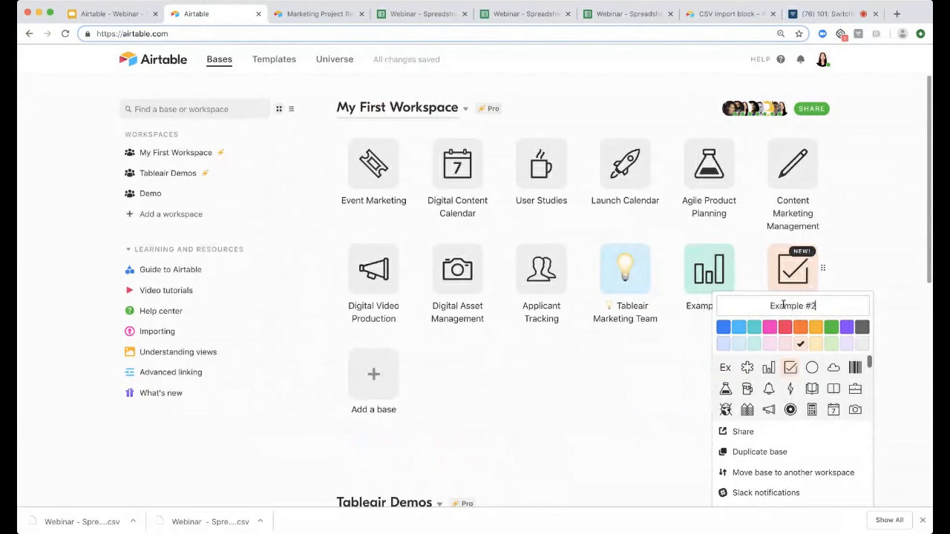
key("Return")
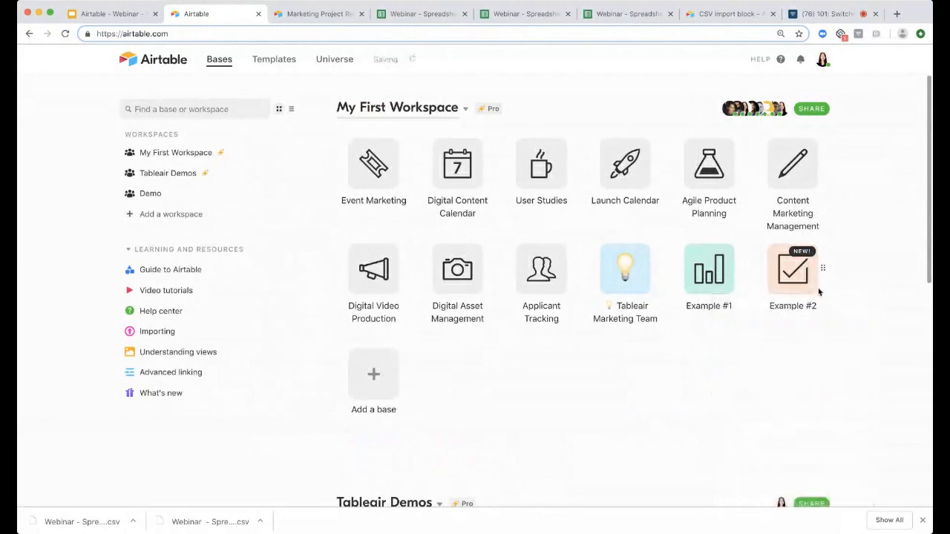
- Open the Example #2 base and convert the Task Owner field to a Collaborator field that notifies collaborators when they're added
left_click(790, 269)
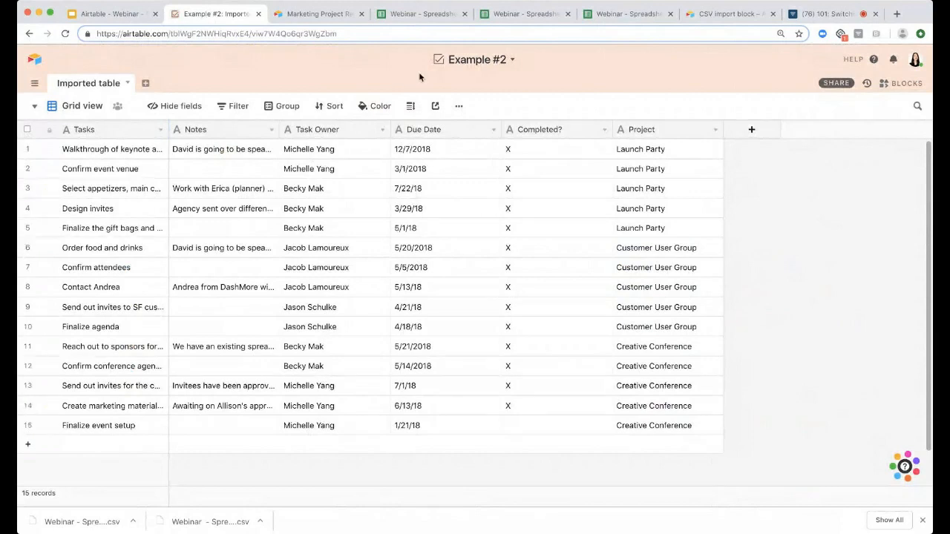
double_click(334, 132)
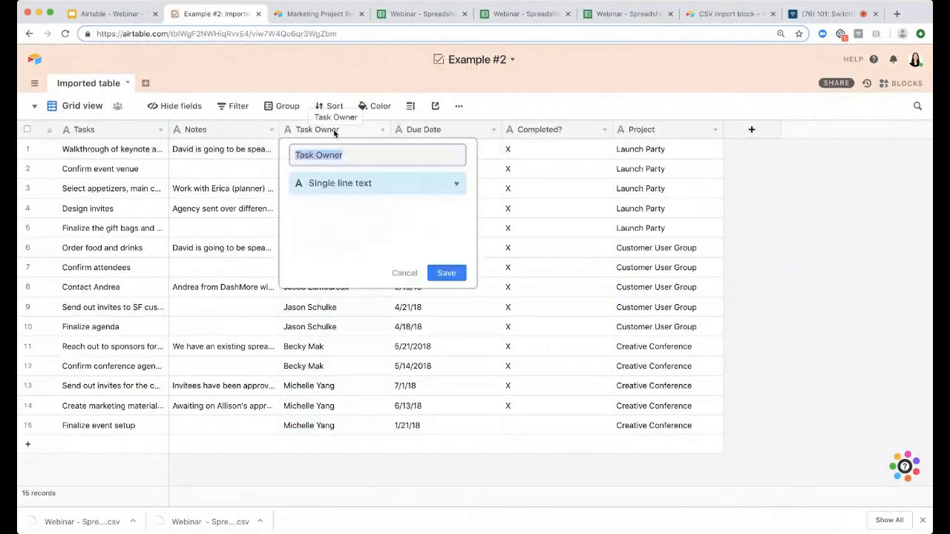
left_click(341, 185)
type("coll")
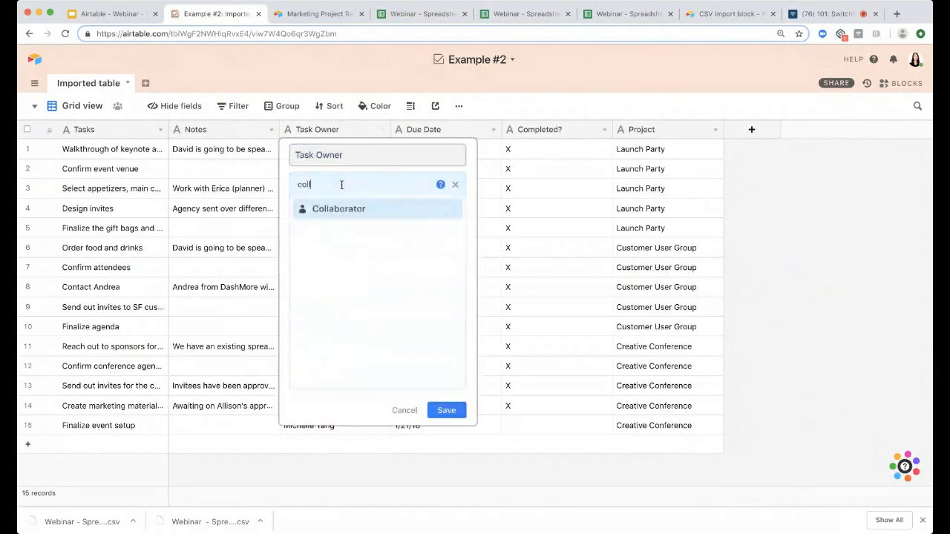
left_click(339, 209)
left_click(320, 263)
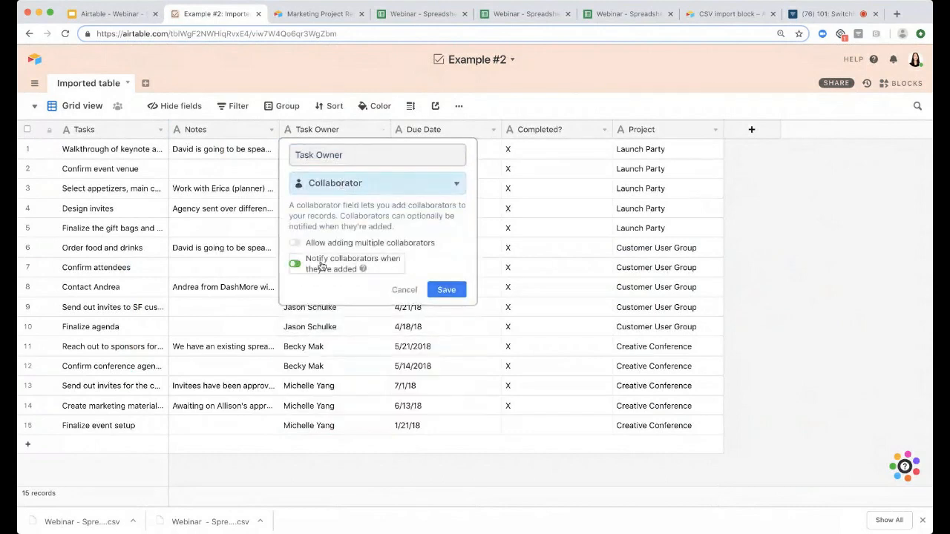
left_click(446, 290)
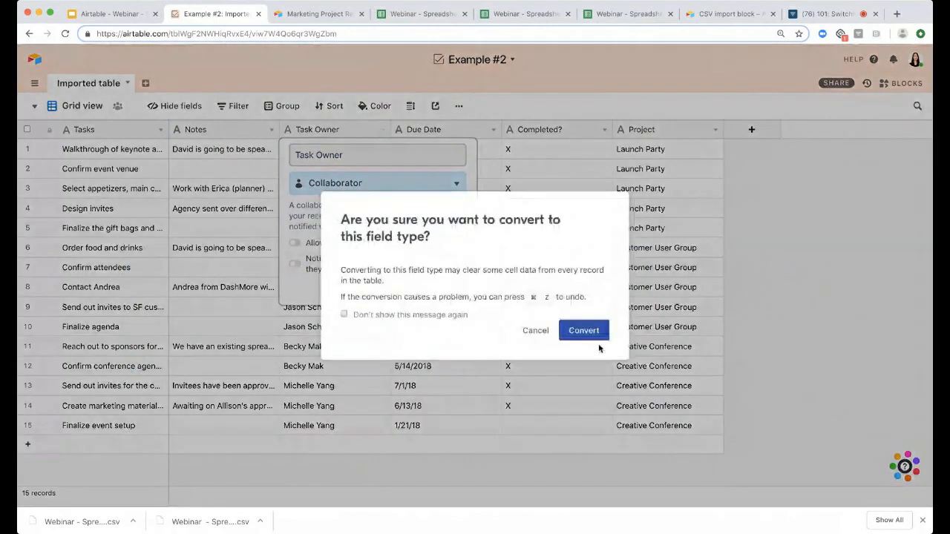
left_click(536, 331)
left_click(295, 264)
left_click(445, 290)
left_click(562, 335)
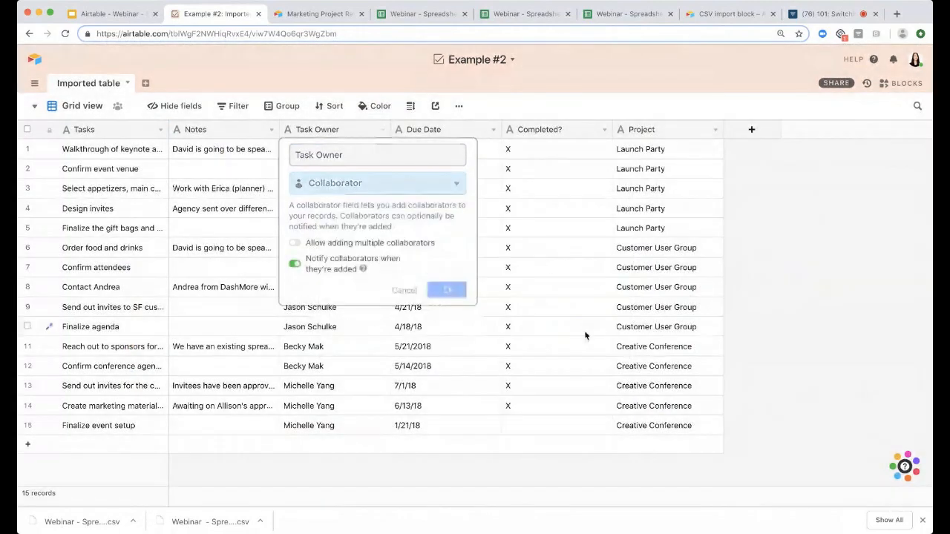
- Convert the Due Date field from single line text to the Date field type
double_click(444, 131)
left_click(467, 190)
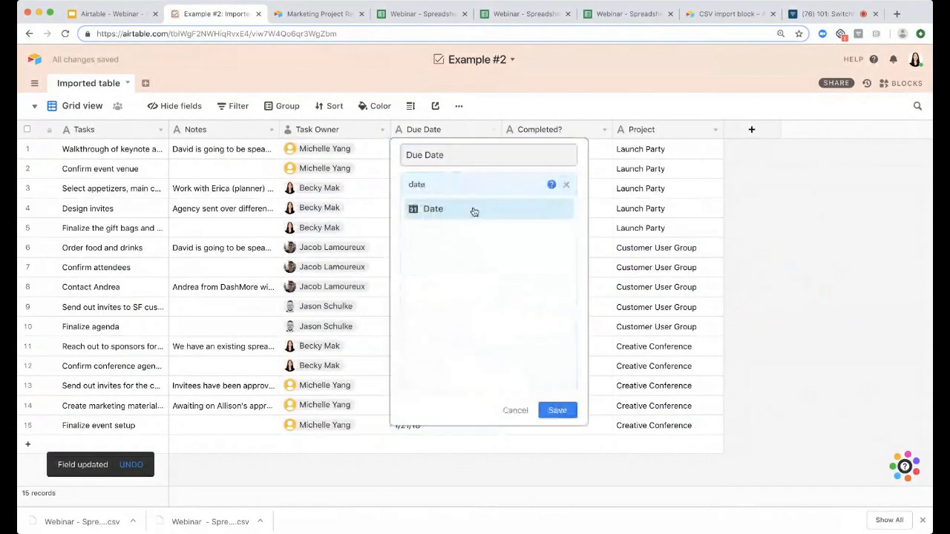
left_click(475, 209)
left_click(563, 292)
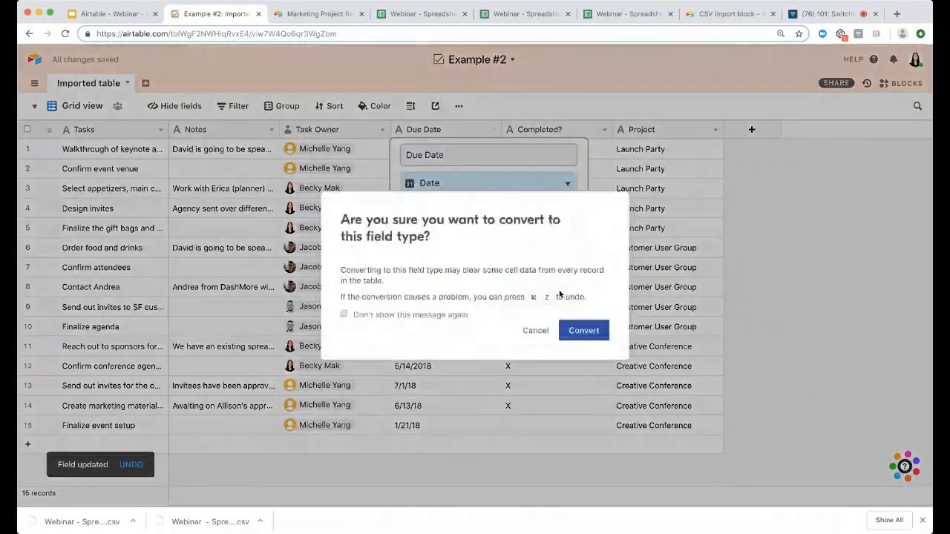
left_click(574, 329)
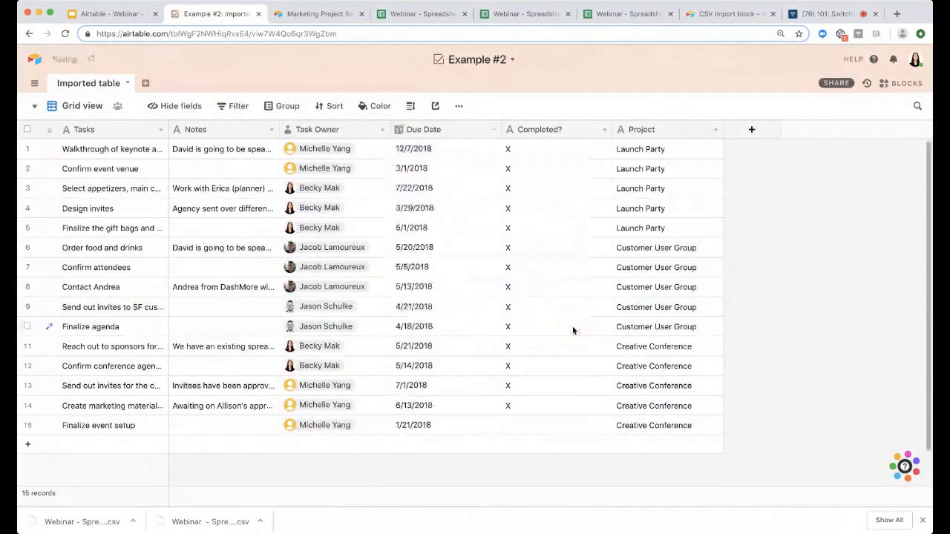
- Convert the Completed? field to a Checkbox field with the green check mark style
double_click(539, 130)
left_click(548, 188)
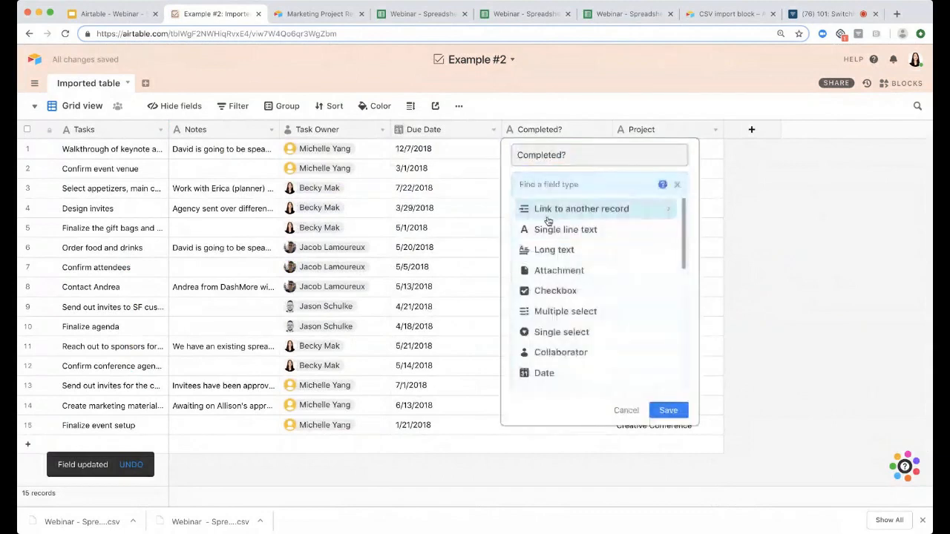
type("check")
left_click(548, 212)
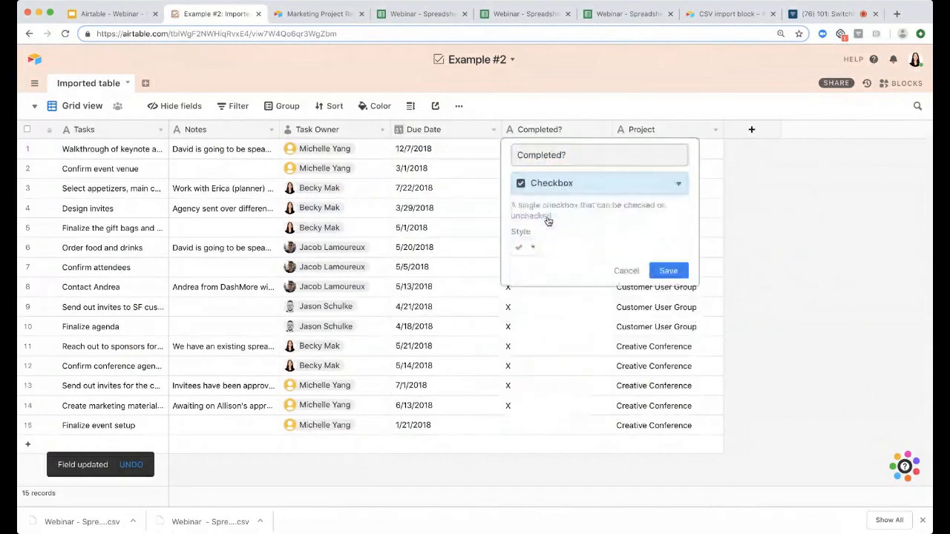
left_click(530, 248)
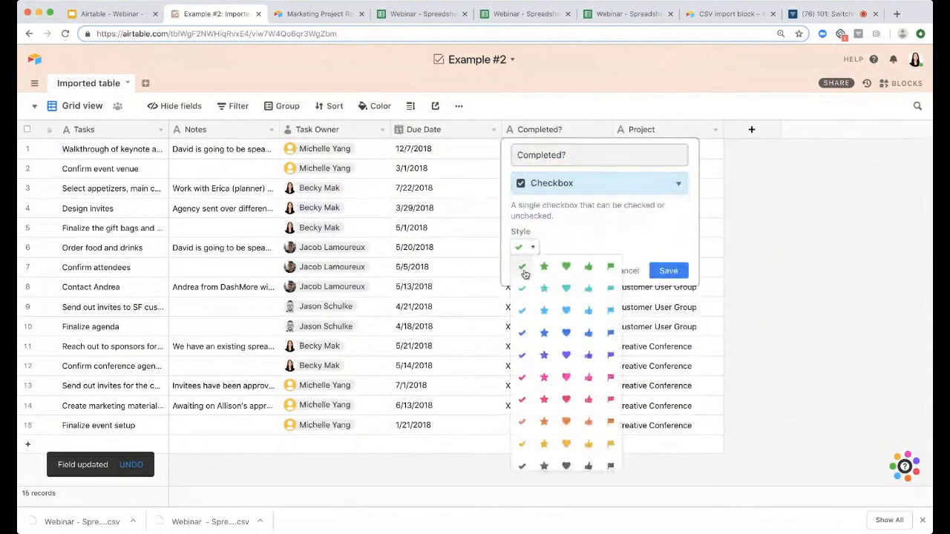
left_click(524, 268)
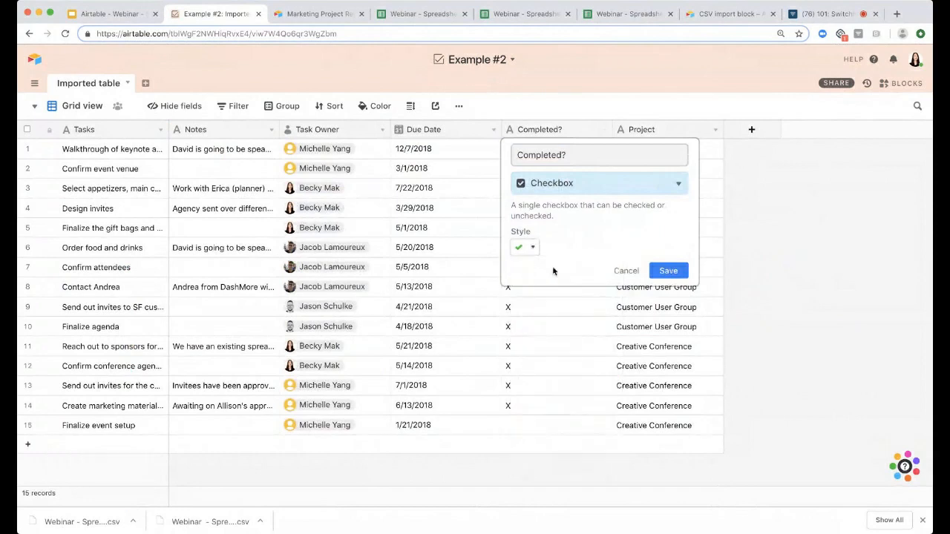
left_click(668, 270)
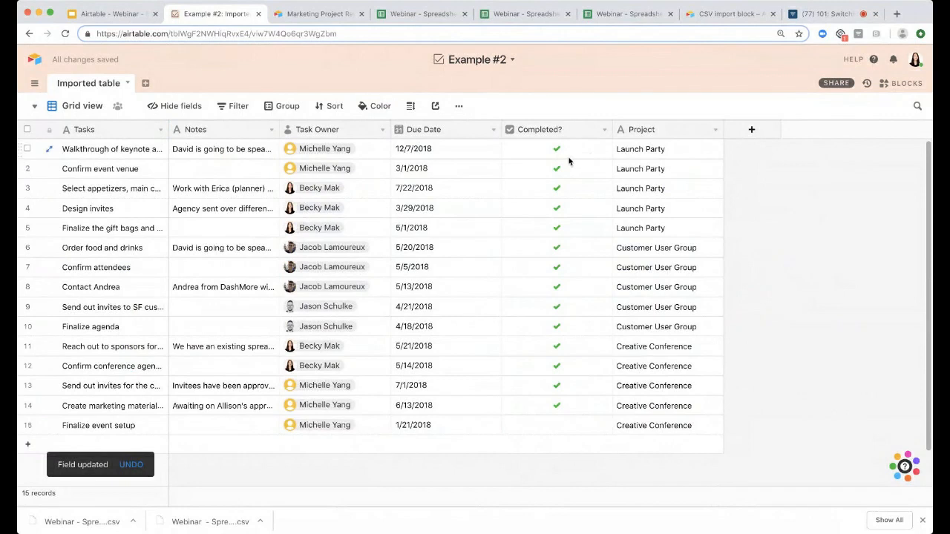
- Tick and clear the Completed? checkbox of the Finalize event setup task
left_click(565, 425)
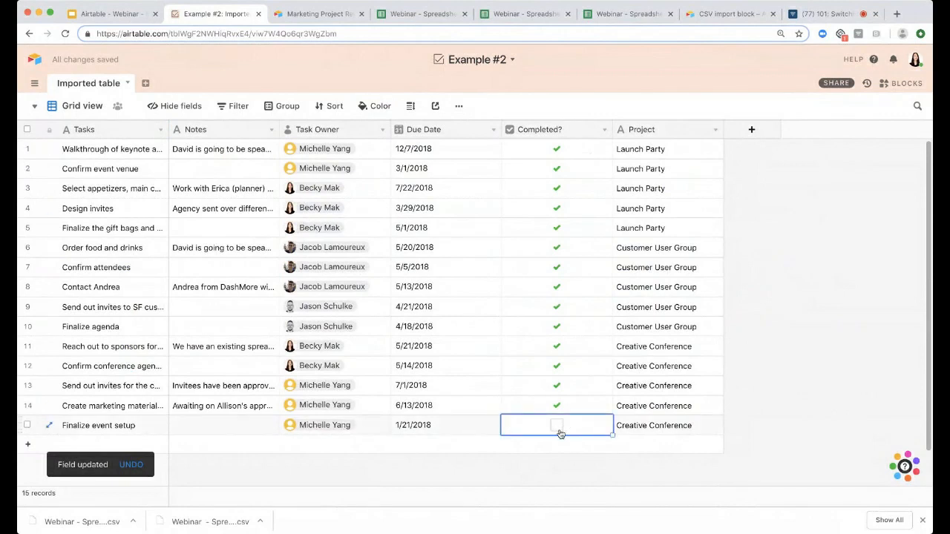
left_click(559, 427)
left_click(558, 426)
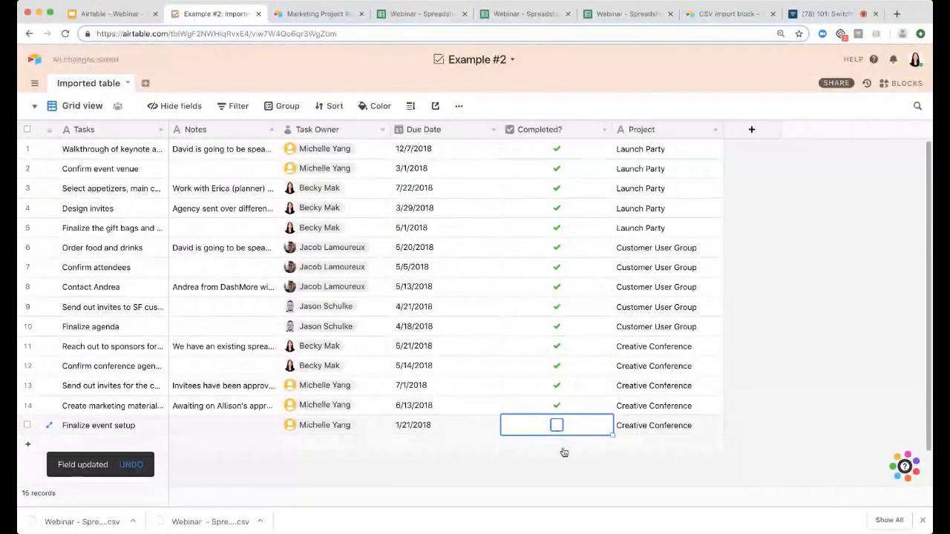
- Convert the Notes field to the Long text type and widen the Tasks column slightly
double_click(218, 131)
left_click(236, 183)
type("long")
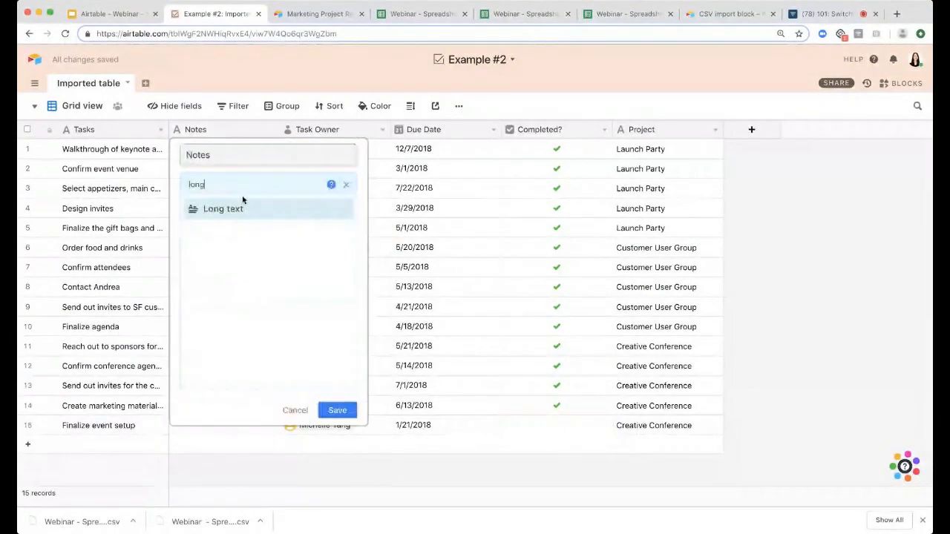
left_click(243, 205)
left_click(337, 231)
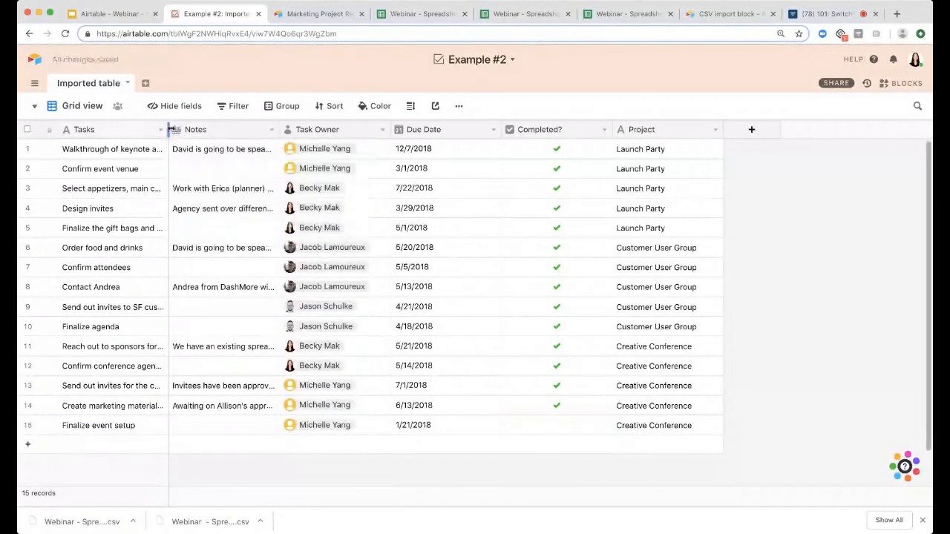
left_click_drag(170, 129, 183, 129)
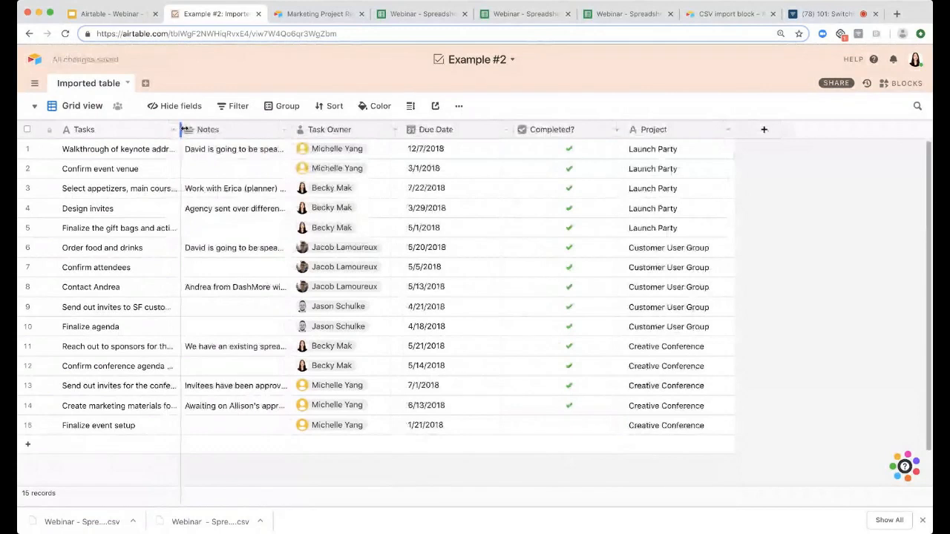
left_click_drag(183, 129, 186, 129)
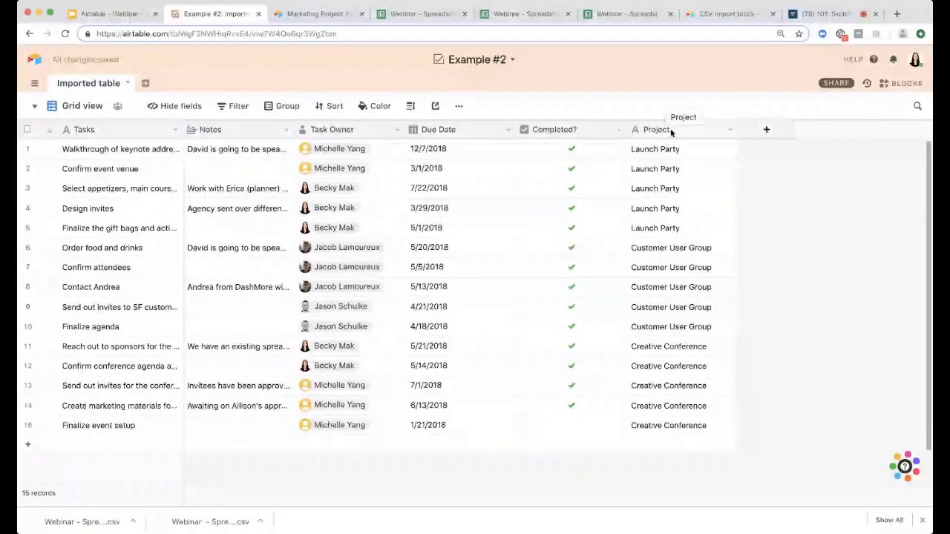
- Convert the Project field to a link to a new table named Project, allowing links to multiple records
double_click(672, 132)
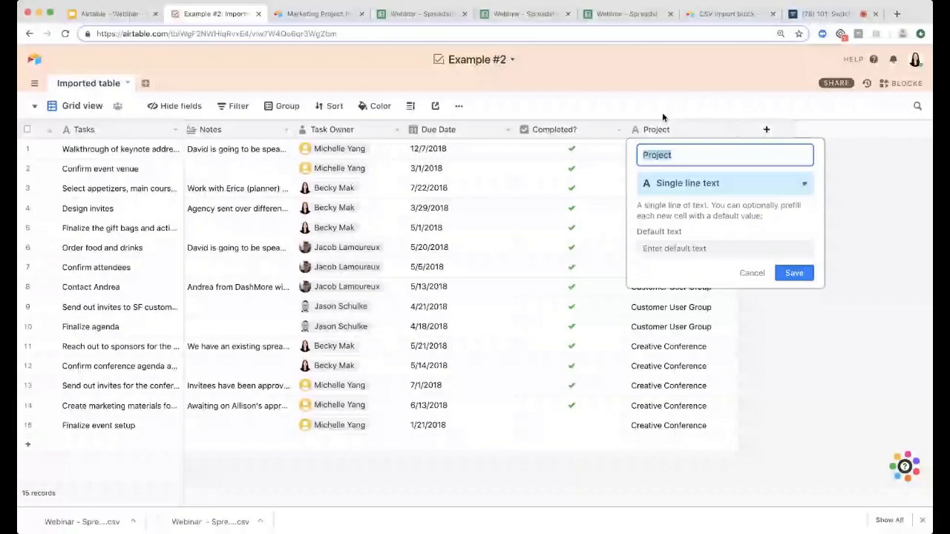
left_click(674, 183)
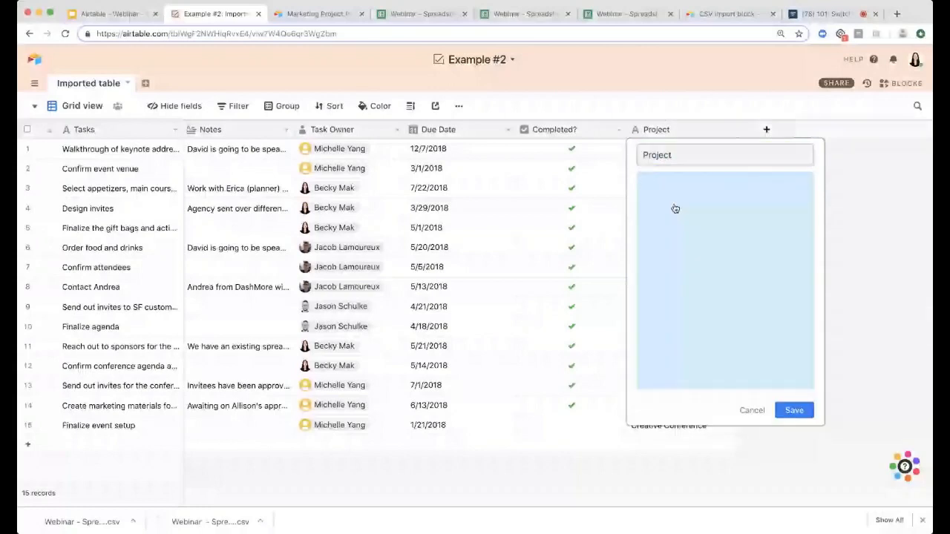
left_click(675, 208)
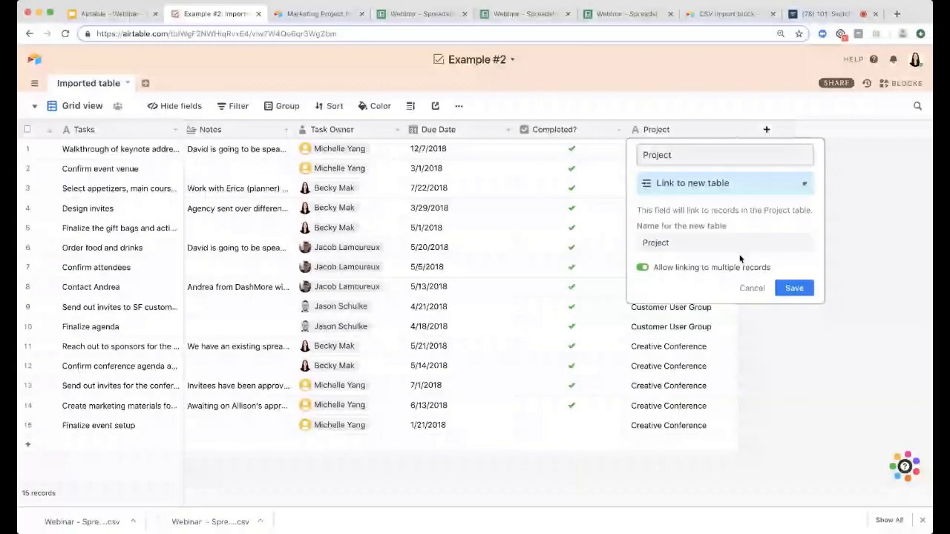
left_click(794, 288)
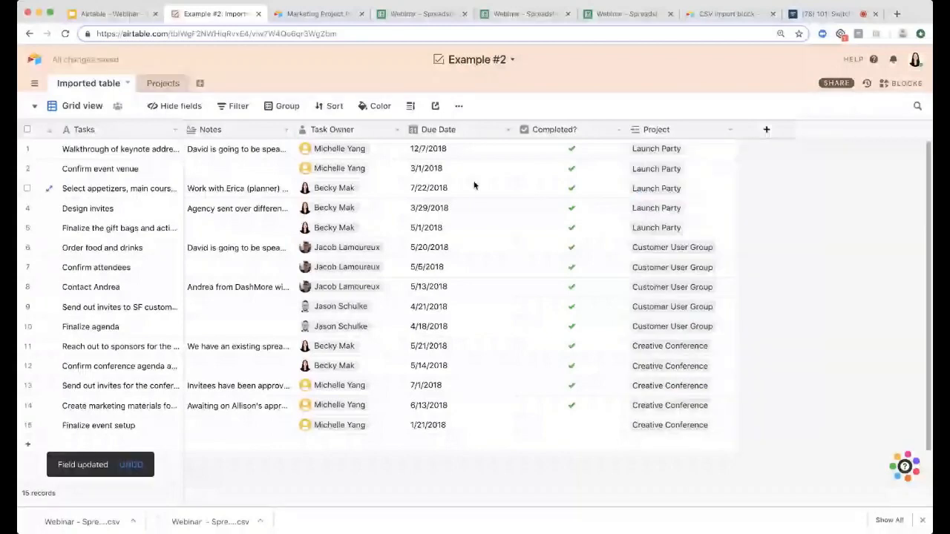
- Rename the imported table as Tasks
double_click(93, 86)
type("Tasks")
key("Return")
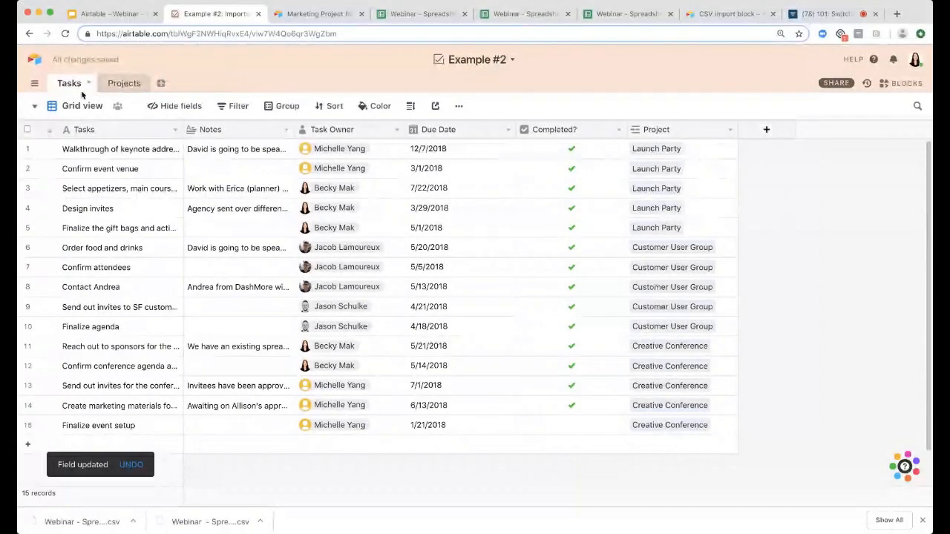
- Rename the linked Imported table field in the Projects table as Tasks
left_click(119, 86)
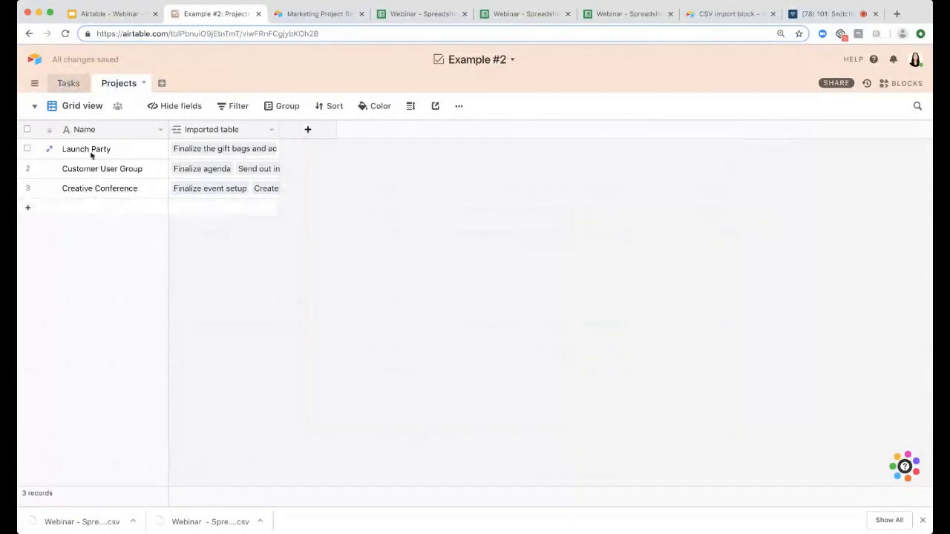
left_click(68, 84)
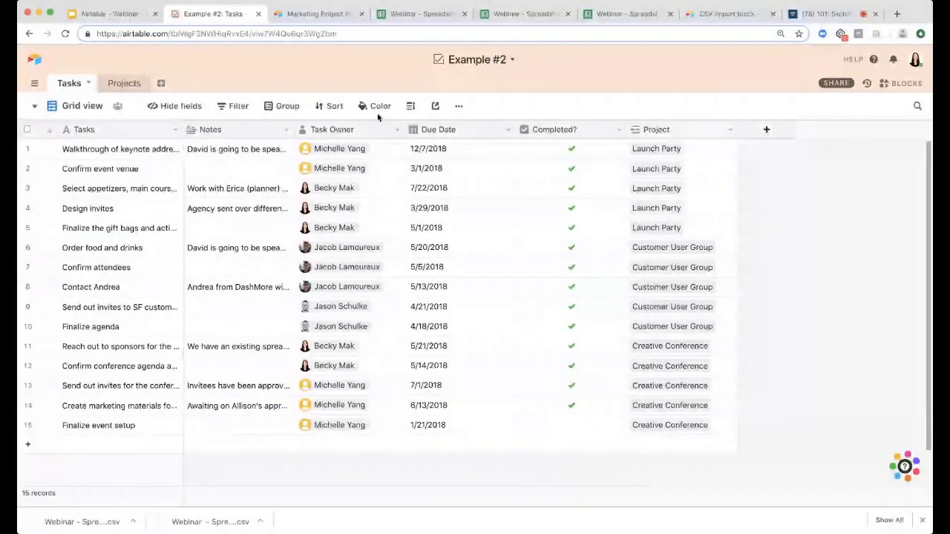
left_click(124, 83)
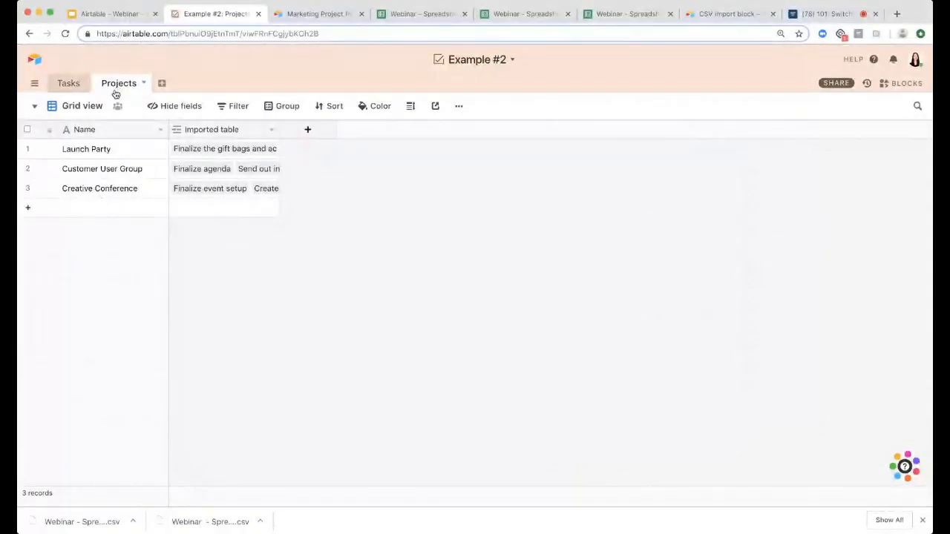
double_click(202, 129)
type("Ta")
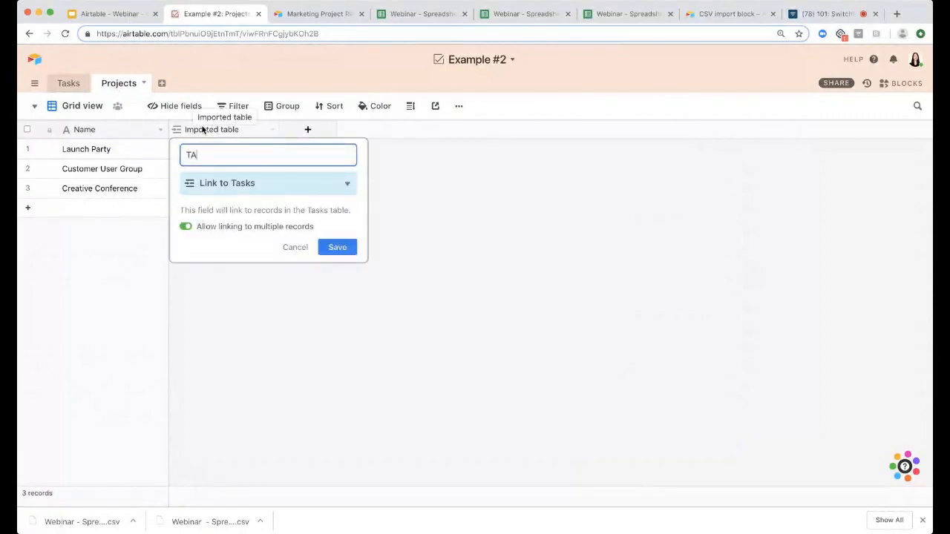
type("sks")
key("BackSpace")
key("BackSpace")
key("BackSpace")
type("ks")
key("Return")
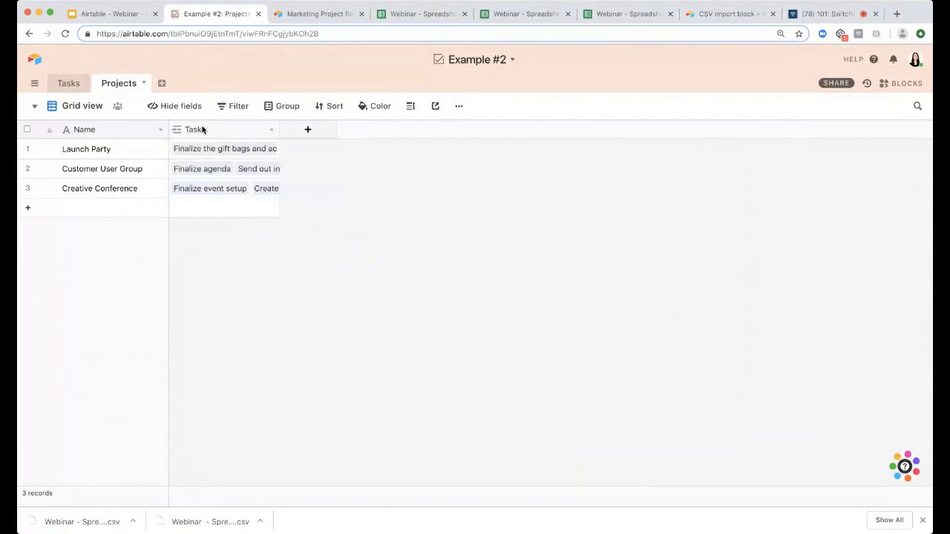
- Switch to the Example 2 spreadsheet in Google Sheets and copy the Launch Party project's details text
left_click(614, 13)
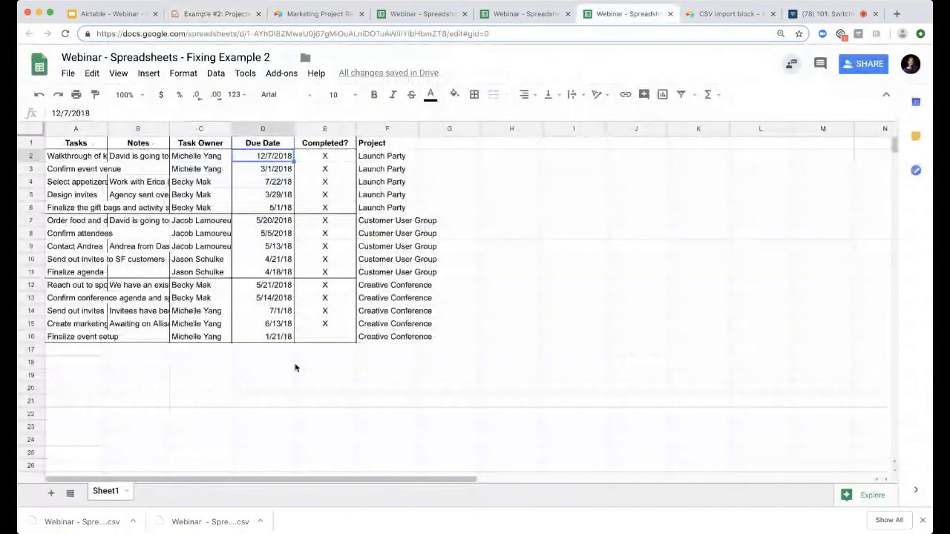
key("ctrl+shift+Tab")
left_click_drag(74, 143, 307, 182)
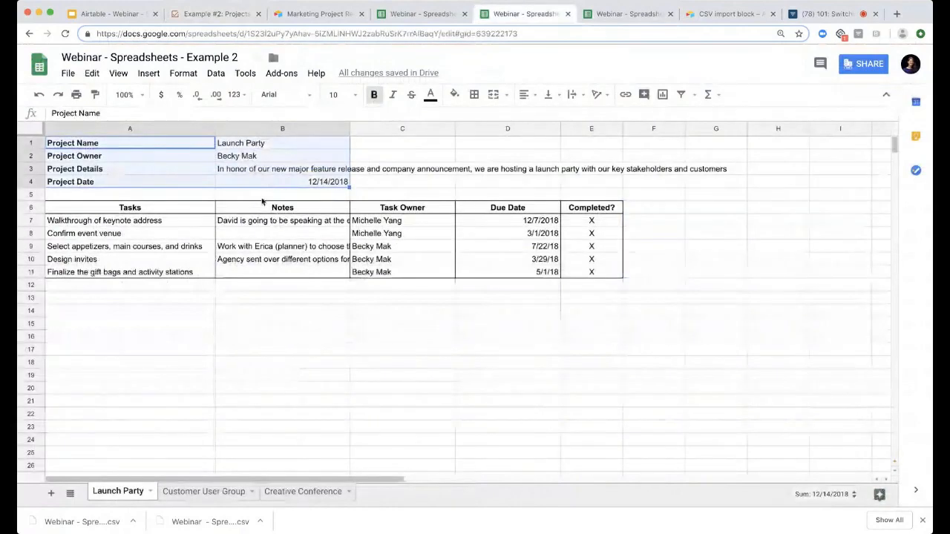
left_click(181, 170)
left_click_drag(196, 172, 258, 186)
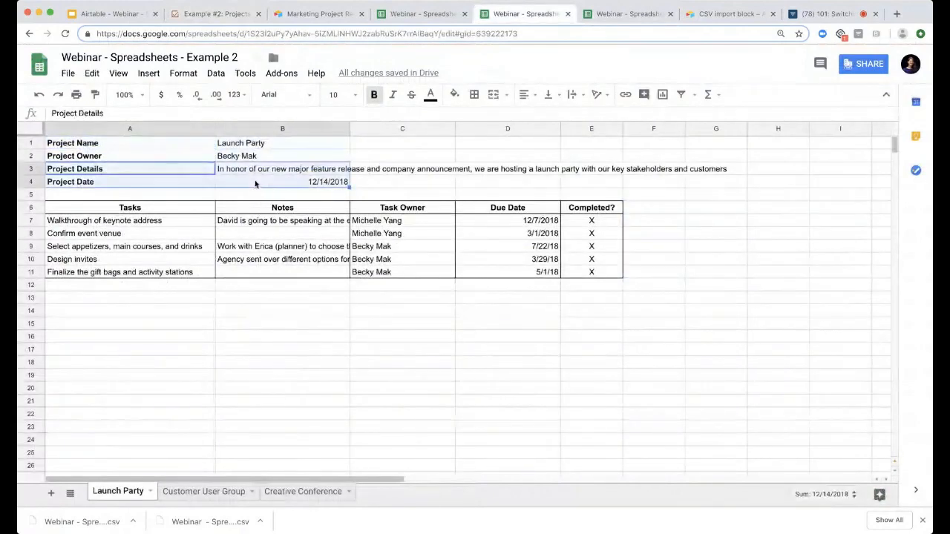
left_click(294, 173)
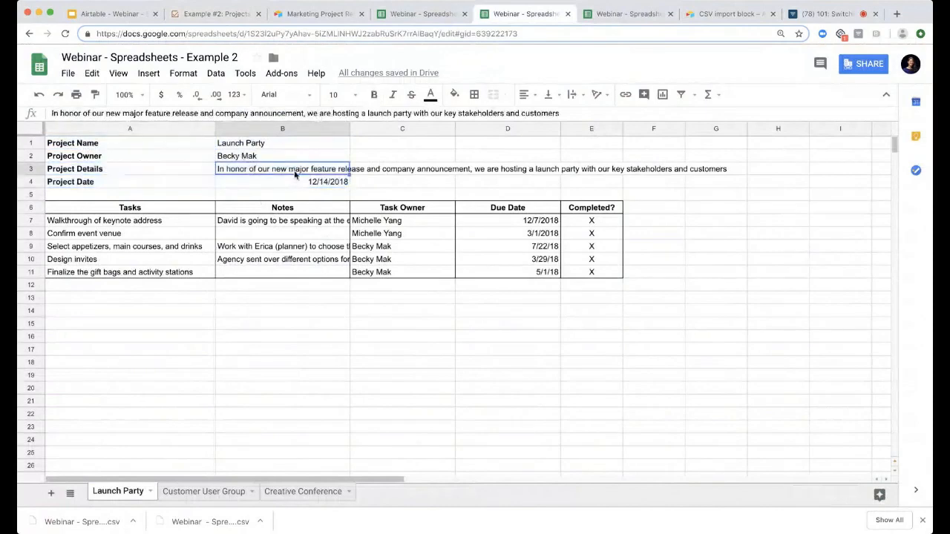
key("super+c")
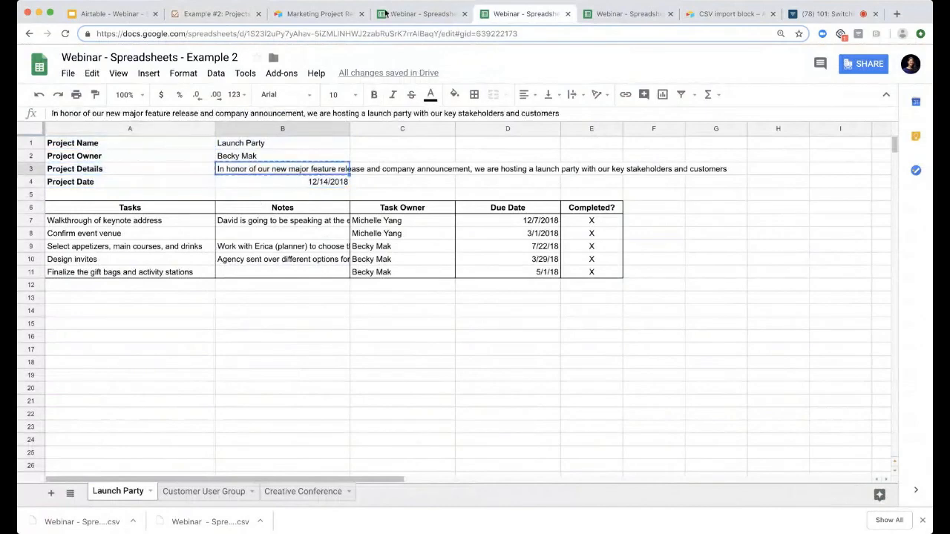
- Switch back to Airtable, add a Long text field named Details to the Projects table, and paste the copied text into the Launch Party record
left_click(227, 15)
left_click(307, 132)
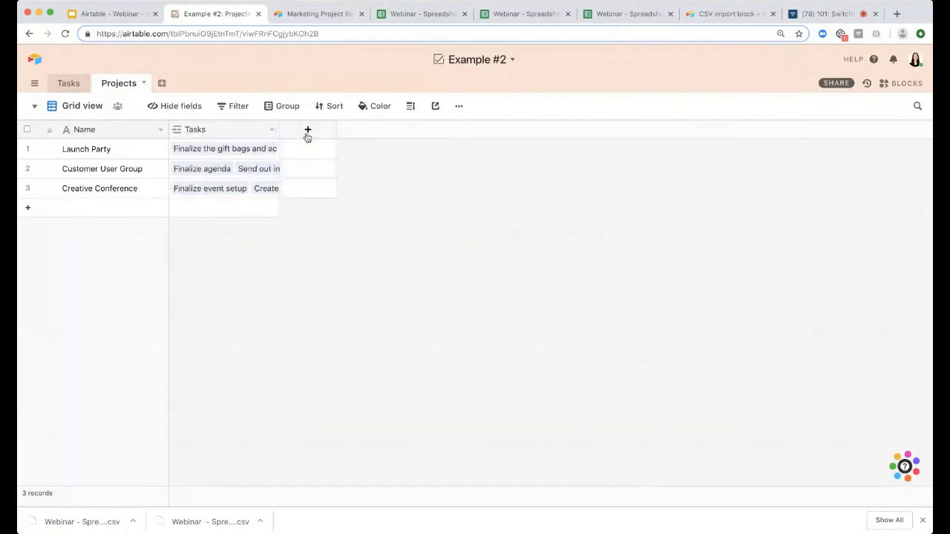
left_click(334, 178)
type("lon")
key("Return")
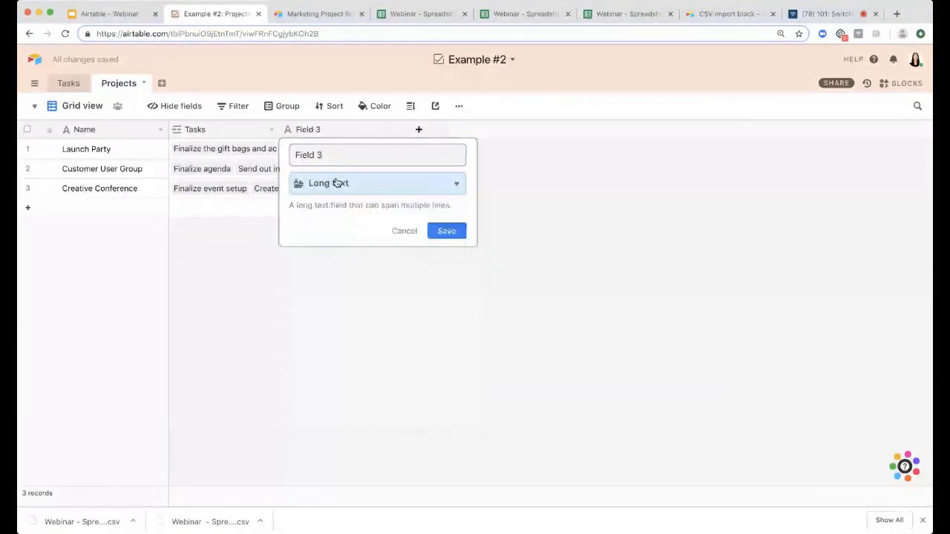
triple_click(321, 159)
type("Details")
key("Return")
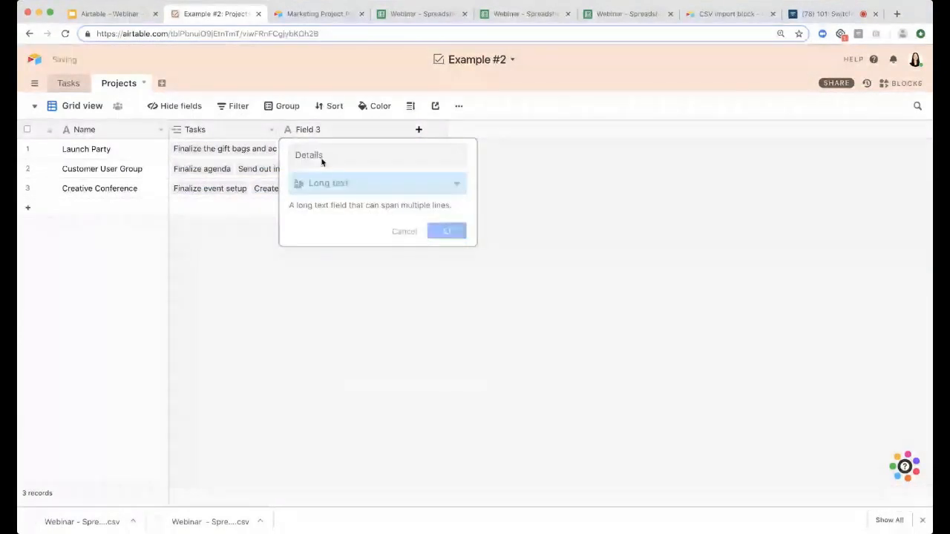
left_click(320, 155)
key("ctrl+v")
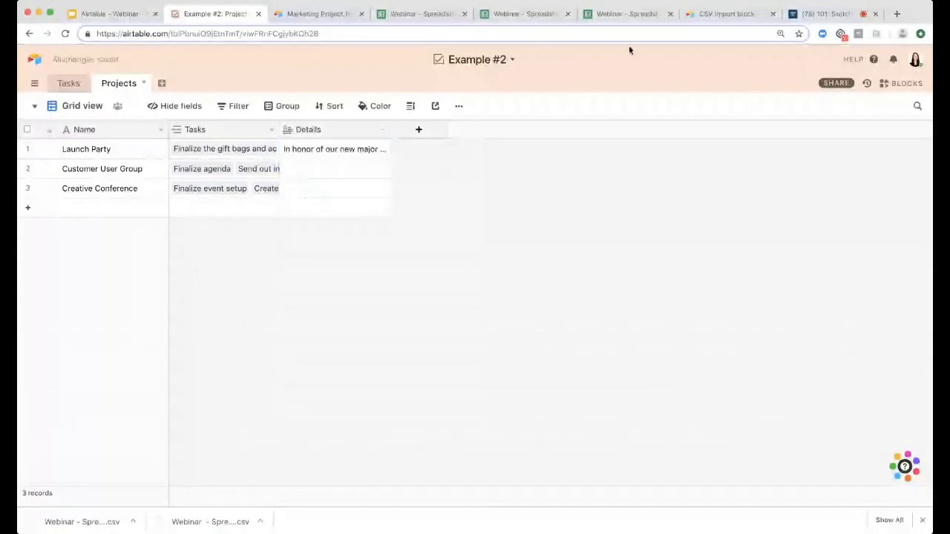
- Copy the Customer User Group project details from the Example 2 spreadsheet into that record's Details cell in Airtable
left_click(499, 15)
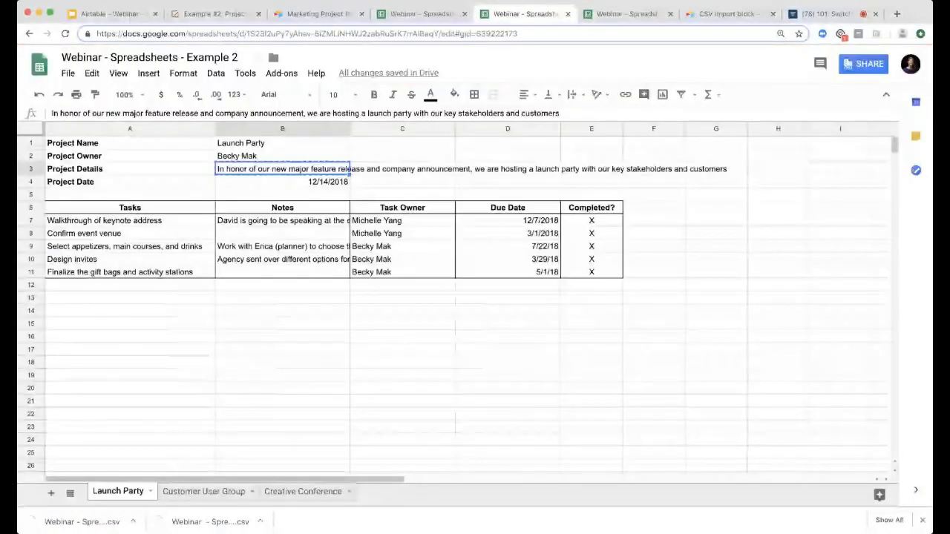
left_click(204, 491)
left_click(287, 173)
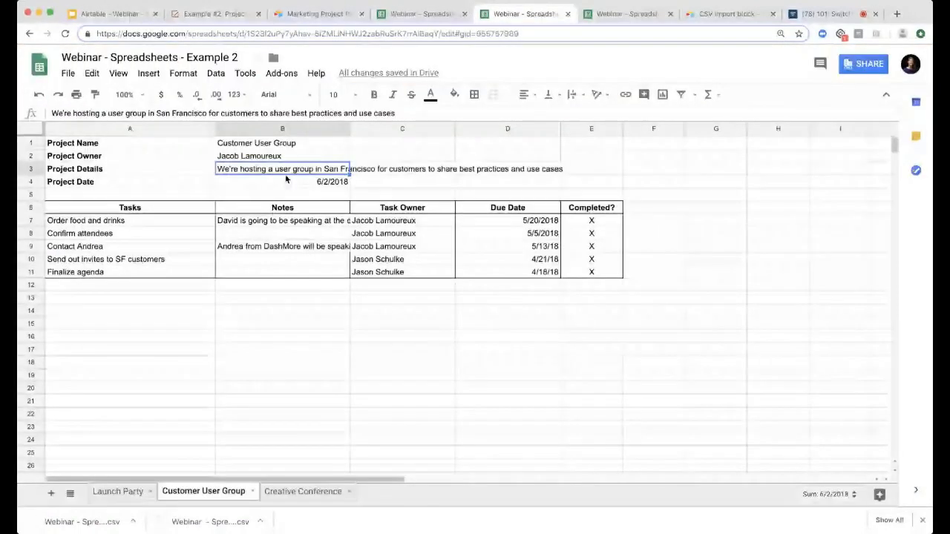
left_click(214, 14)
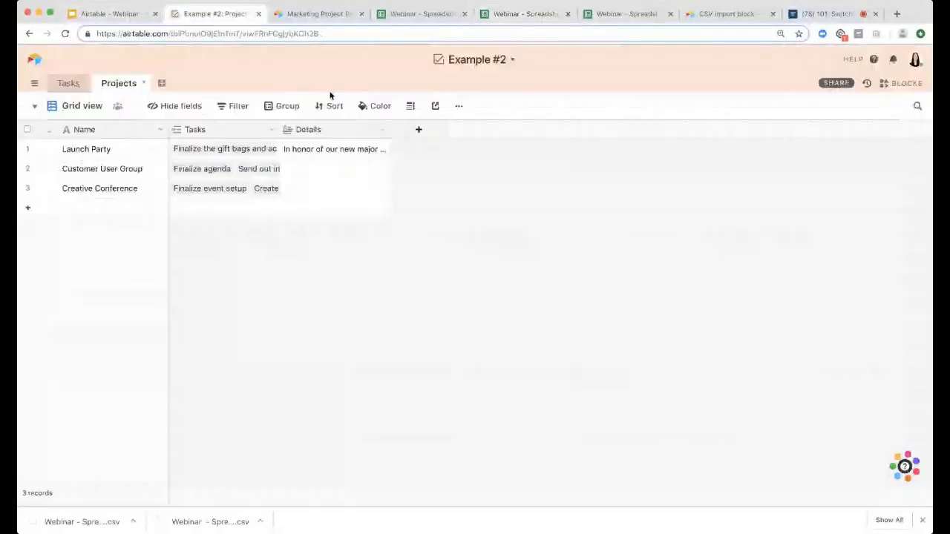
left_click(348, 168)
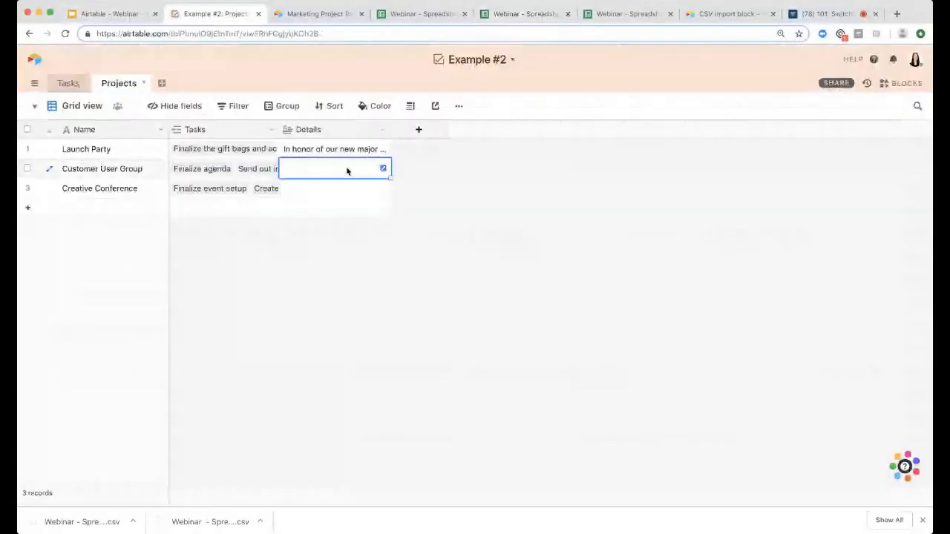
- Copy the Creative Conference project details from the Example 2 spreadsheet into that record's Details cell in Airtable
left_click(631, 13)
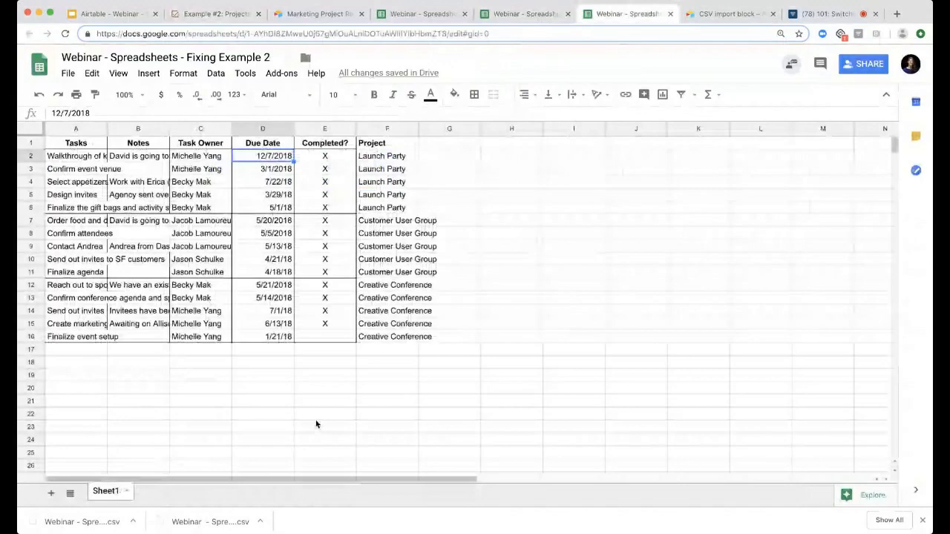
key("ctrl+shift+Tab")
left_click(303, 491)
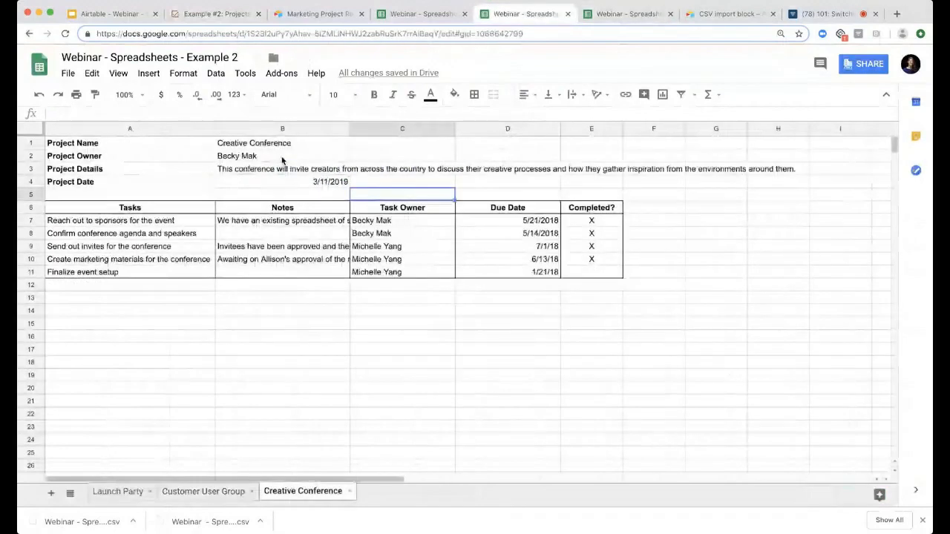
left_click(267, 170)
key("super+c")
key("super+2")
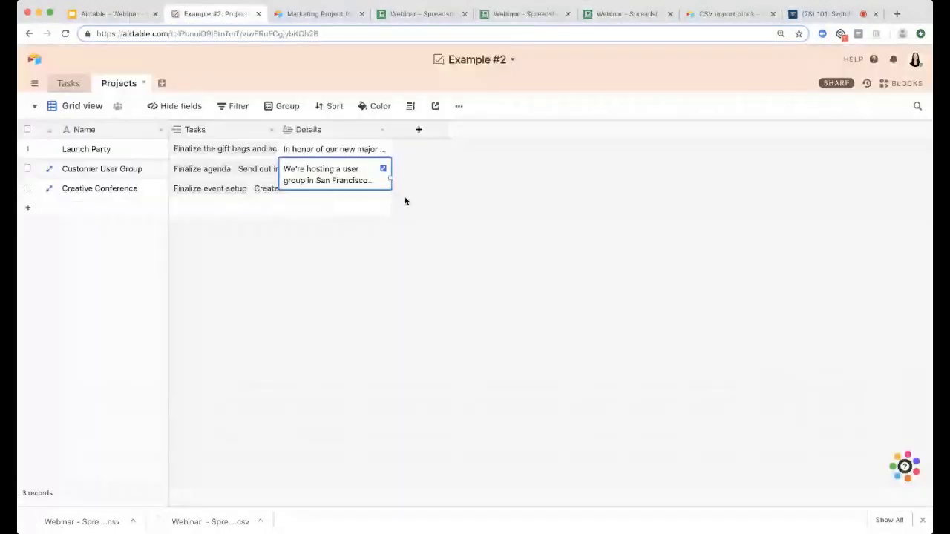
left_click(404, 196)
left_click(361, 194)
key("super+v")
left_click(434, 202)
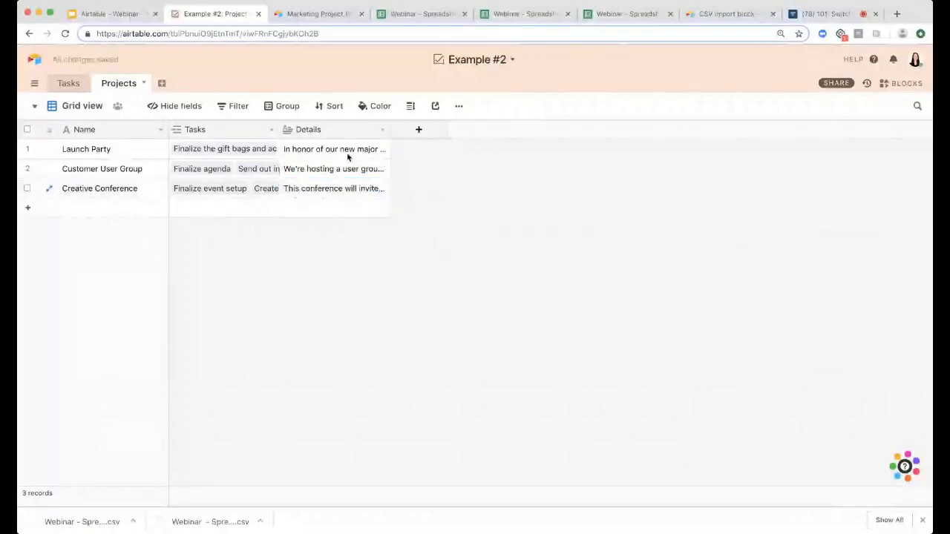
- Open the Tasks table and group its records by the Project field
left_click(68, 84)
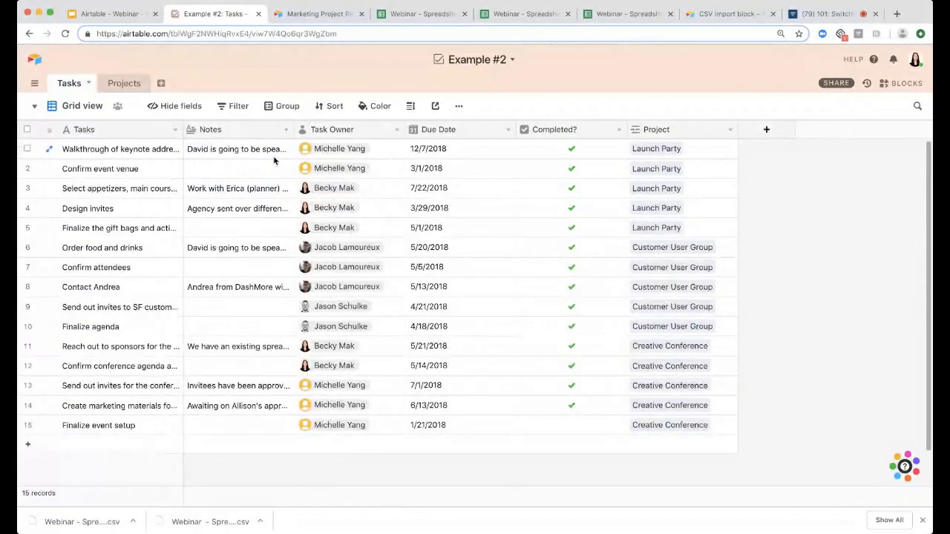
left_click(280, 108)
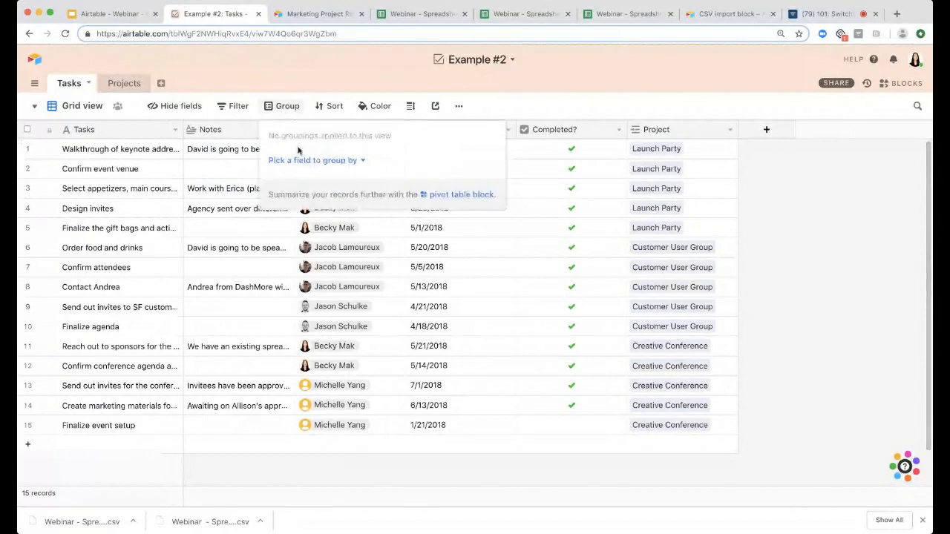
left_click(307, 159)
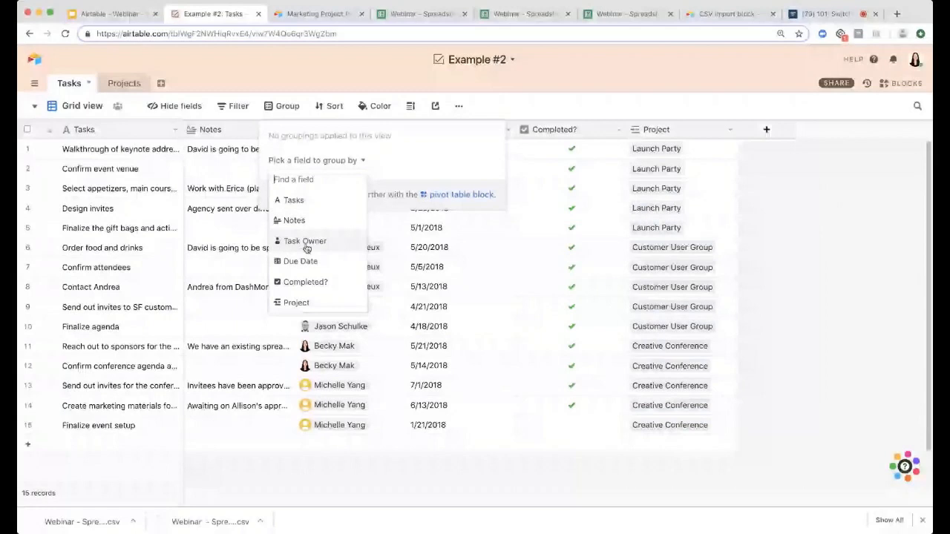
left_click(296, 303)
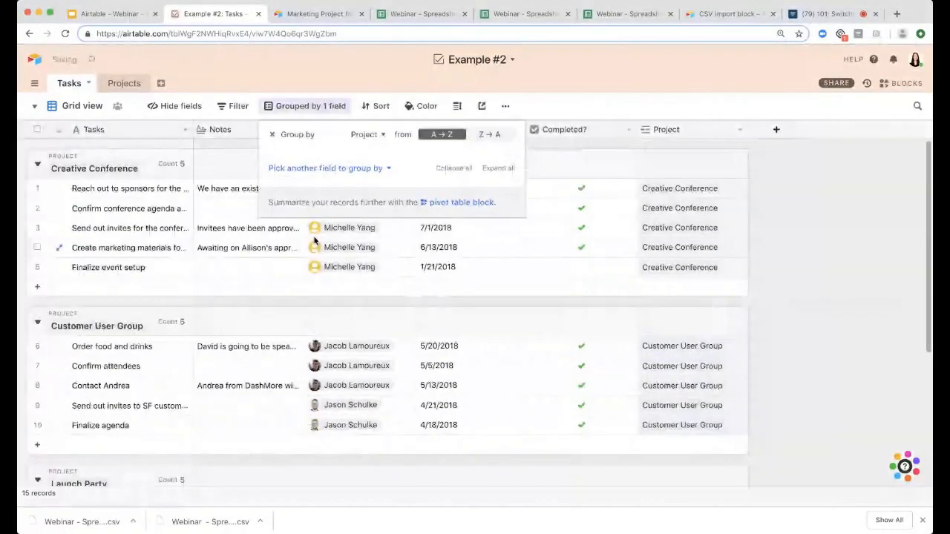
left_click(314, 241)
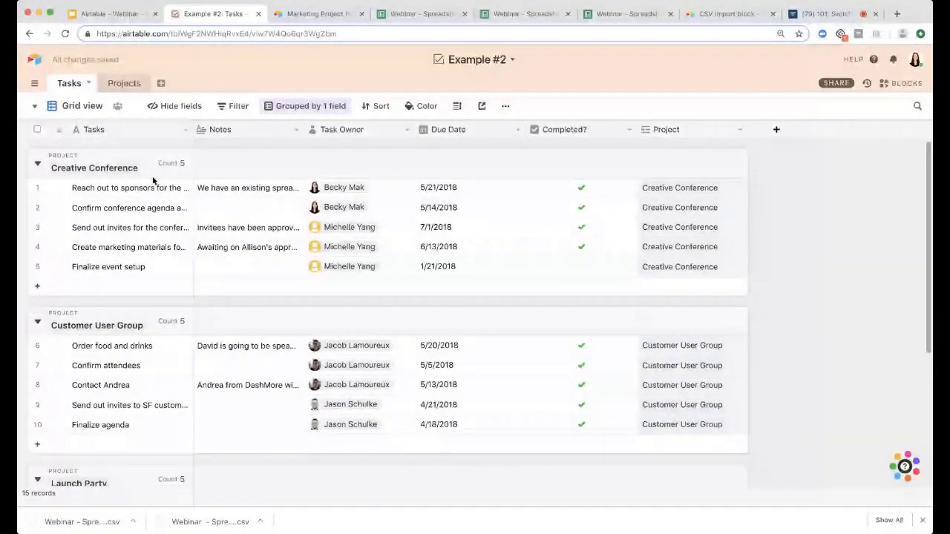
- Rename the Tasks table's current grid view as All Tasks
double_click(80, 106)
type("All Tasks")
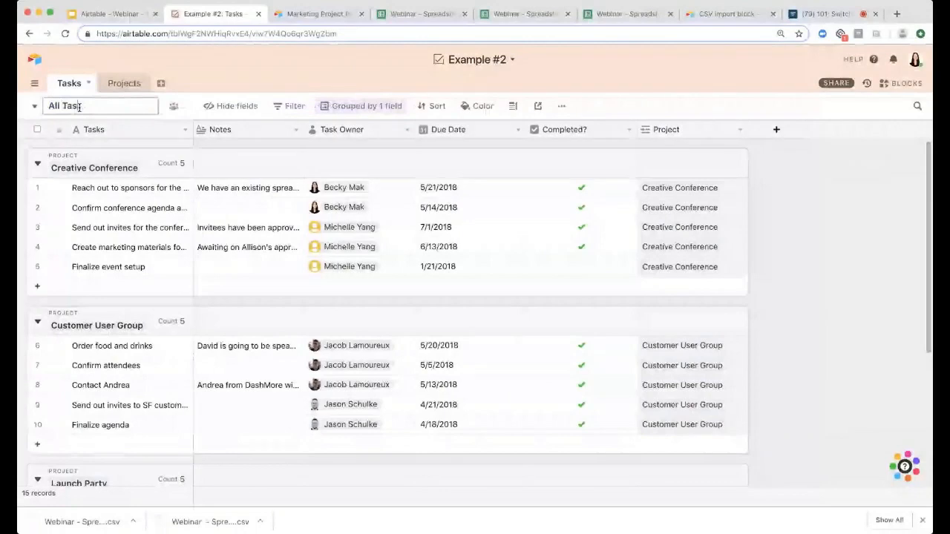
key("Return")
- Create a new grid view in the Tasks table named Launch Party's Tasks
left_click(78, 107)
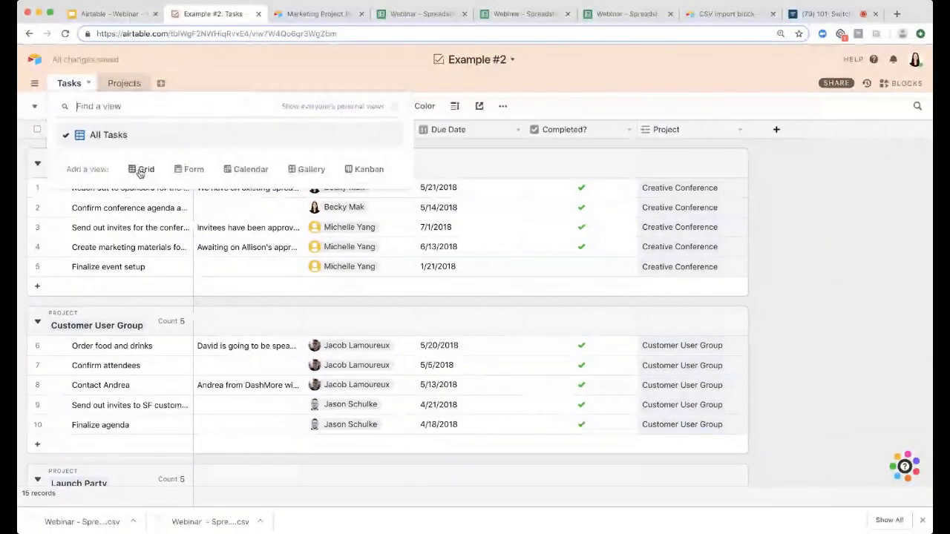
left_click(143, 170)
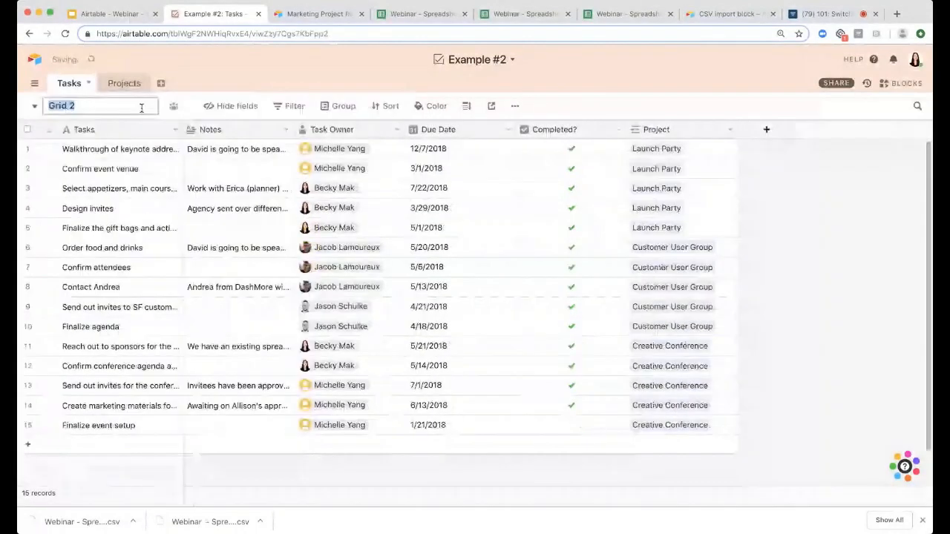
type("Launch Party")
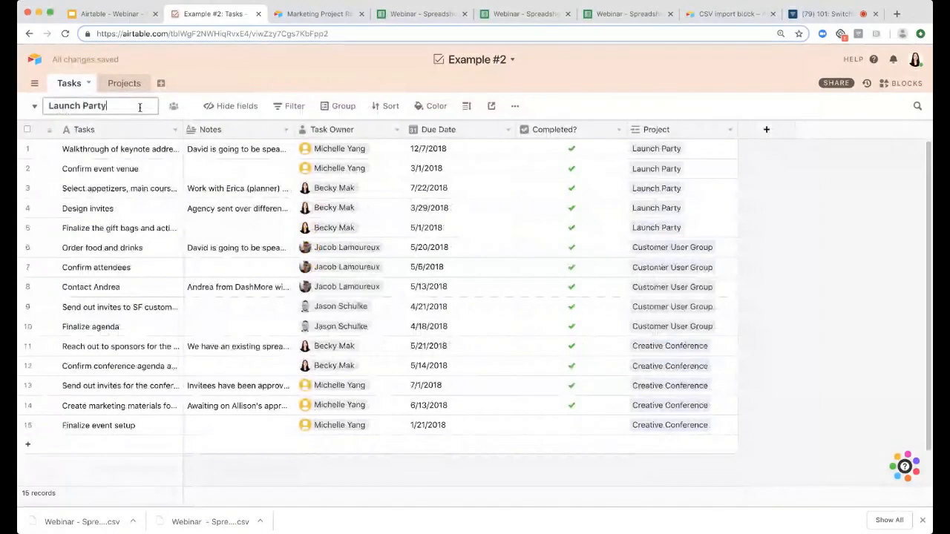
type("'s T")
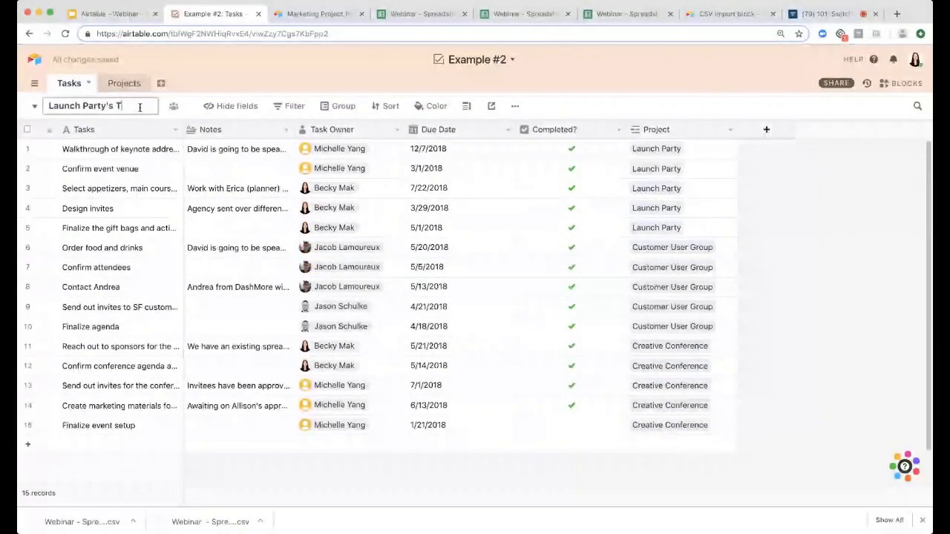
type("asks")
- Filter the Launch Party's Tasks view to records where Project contains Launch Party
left_click(286, 106)
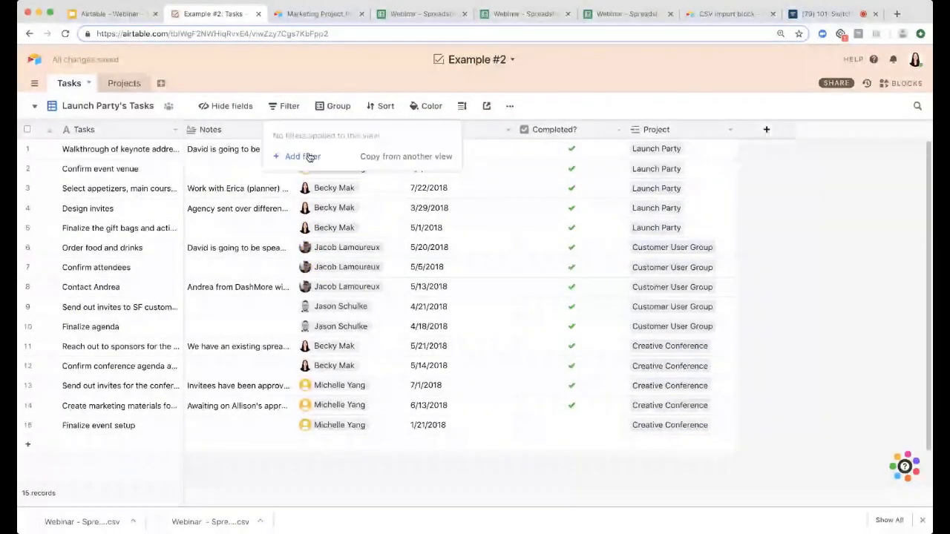
left_click(310, 156)
left_click(329, 273)
left_click(441, 131)
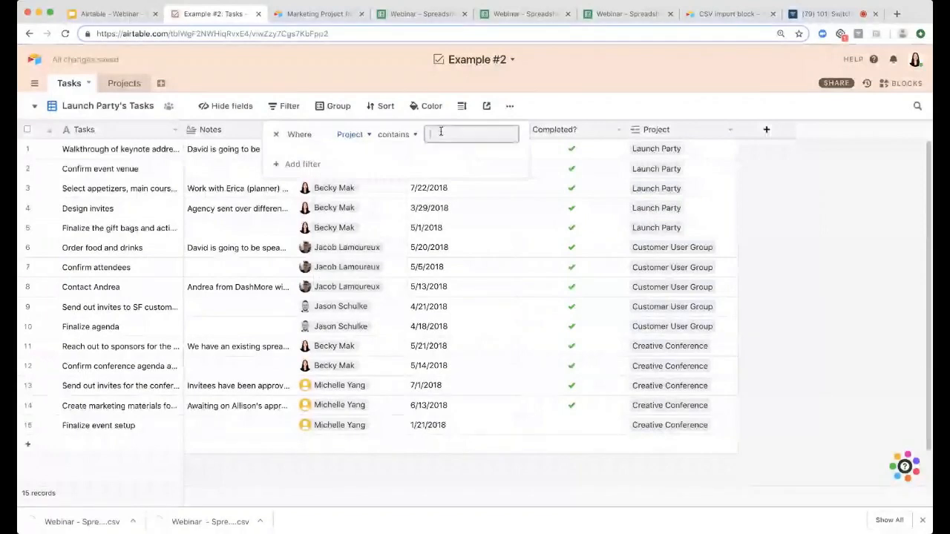
type("L")
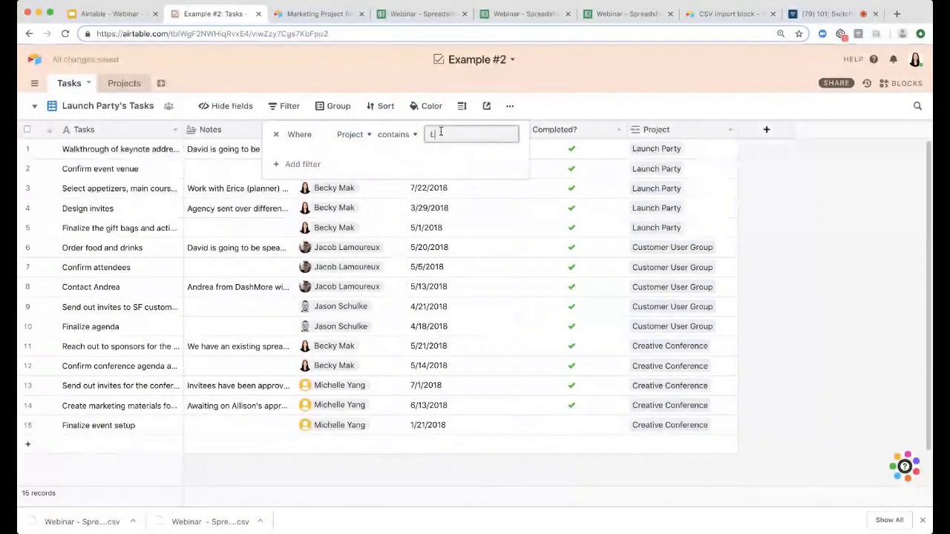
type("aunch P")
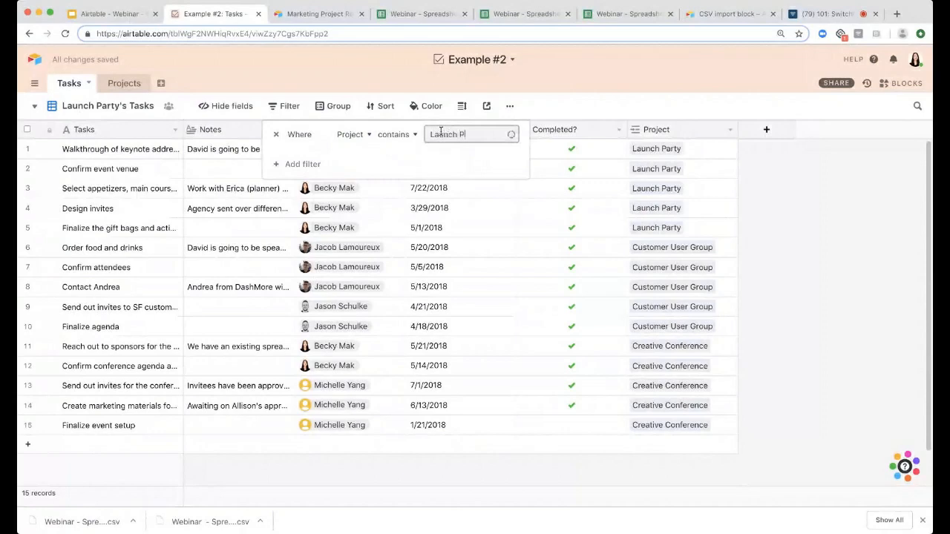
type("arty")
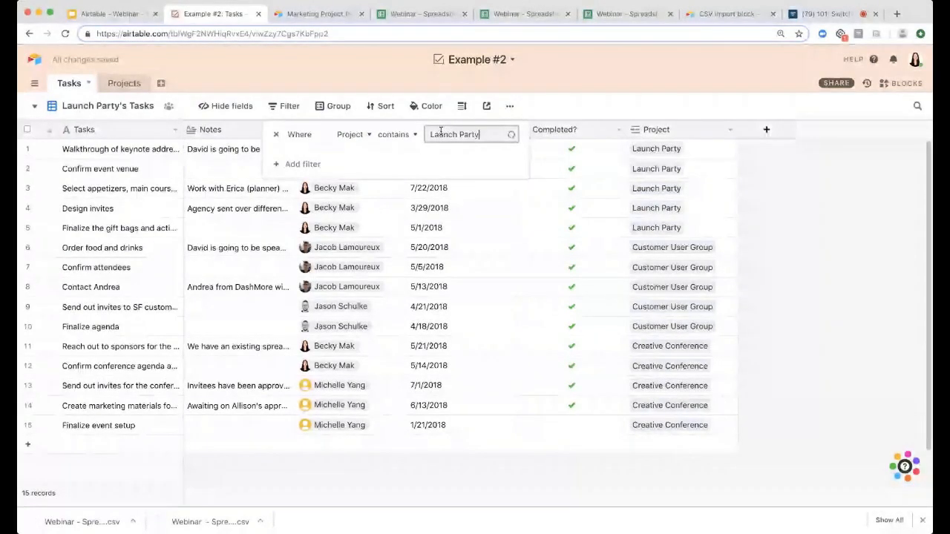
- Create another grid view in the Tasks table named Incomplete Tasks
left_click(107, 106)
left_click(140, 193)
type("incomp")
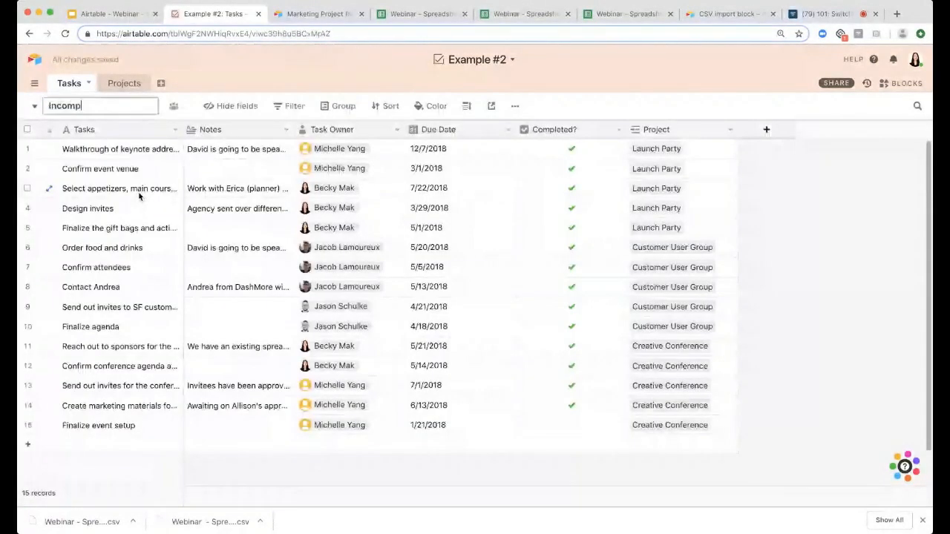
type("lete Tasks")
key("Return")
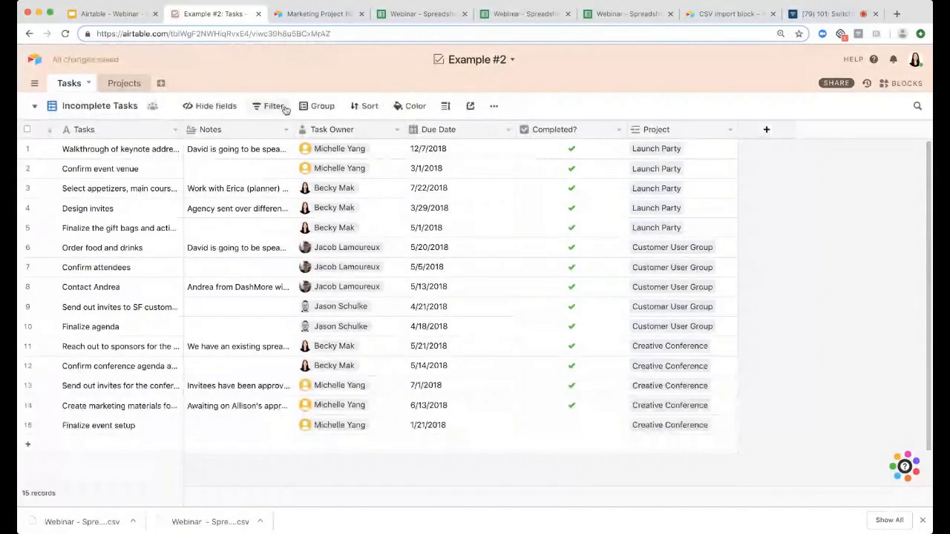
- Filter the Incomplete Tasks view to records where the Completed? checkbox is unchecked
left_click(285, 109)
left_click(286, 156)
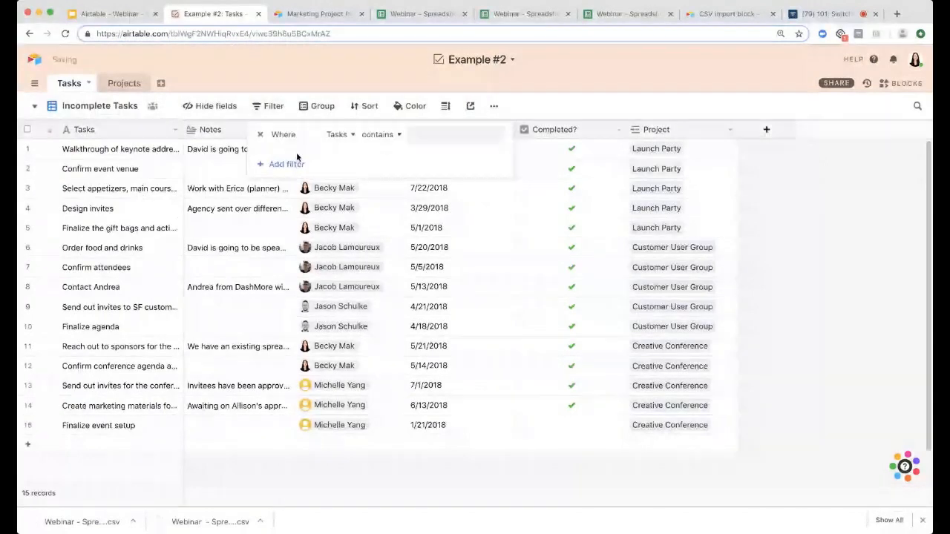
left_click(340, 135)
left_click(349, 229)
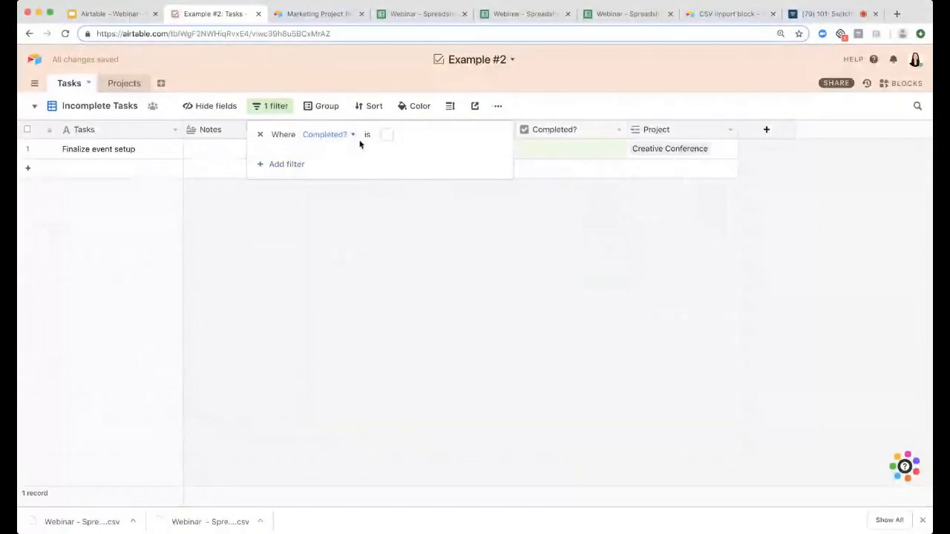
left_click(420, 248)
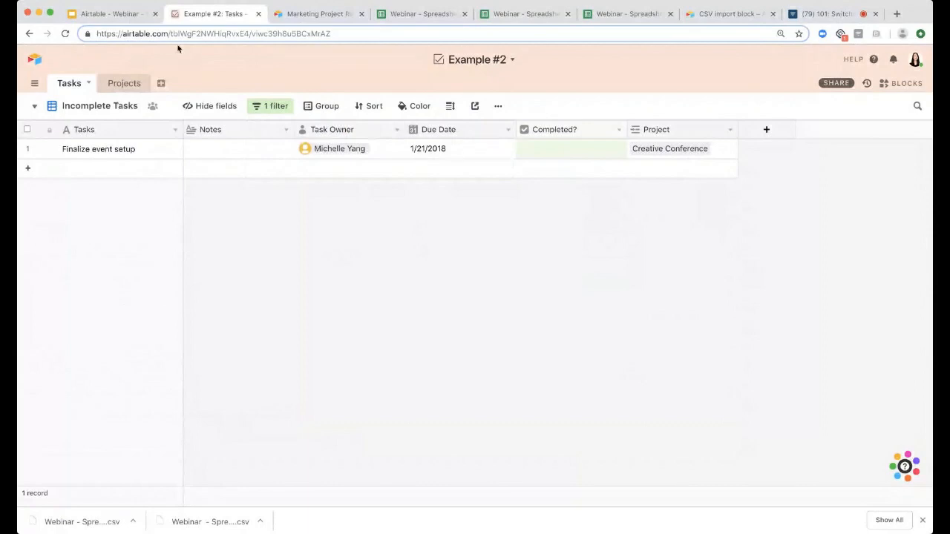
- Switch to the webinar presentation in Google Slides and show slide 19, How to ensure a seamless import
left_click(127, 15)
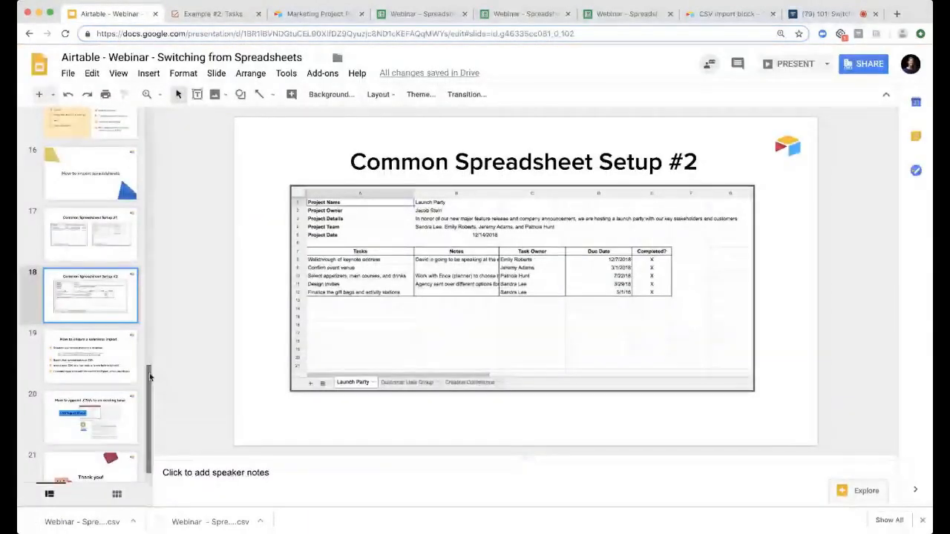
left_click(118, 356)
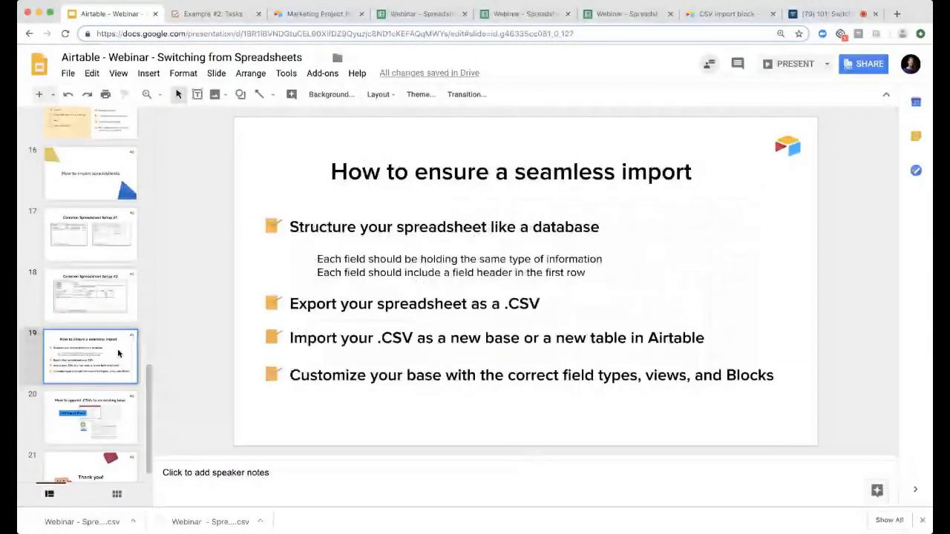